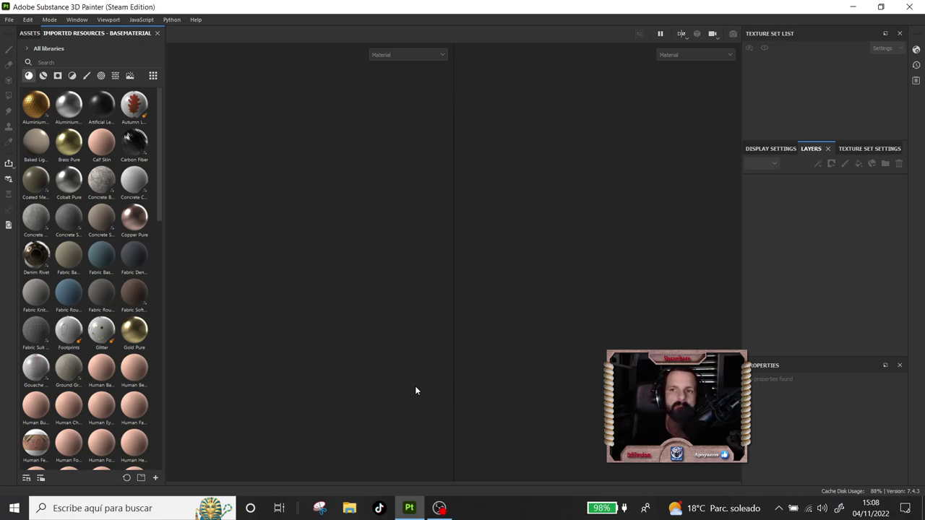
Open the File menu to reach the new-project options.
left_click(9, 20)
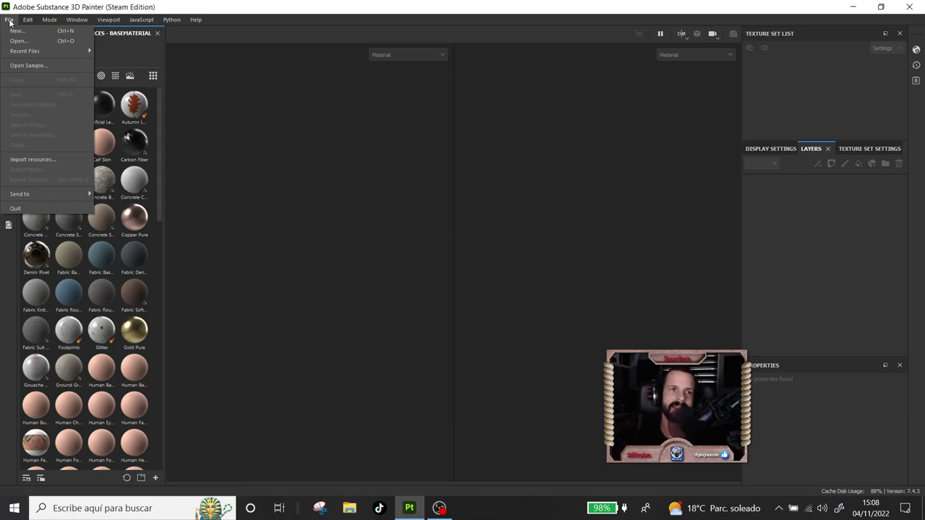
Start a new project with PARASUBSTANCE2.fbx from the TEXTURAS folder as the mesh.
left_click(17, 30)
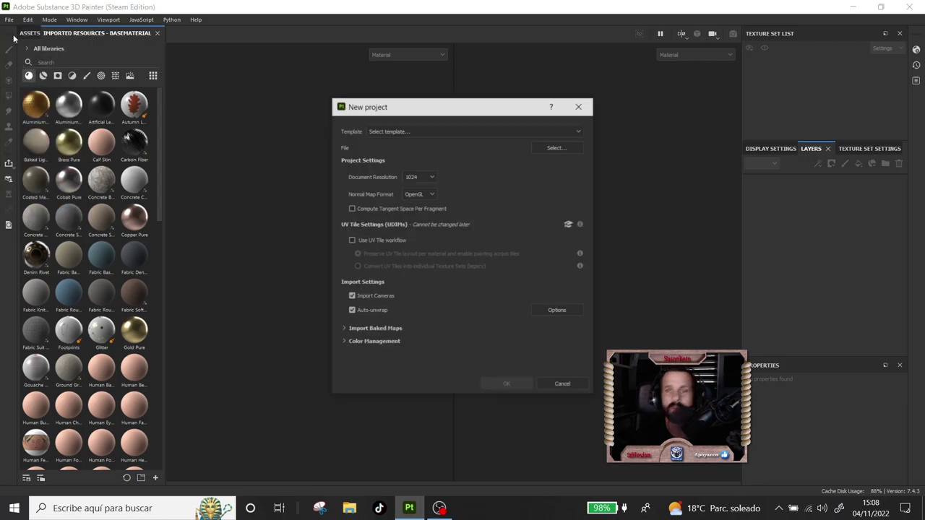
left_click(557, 147)
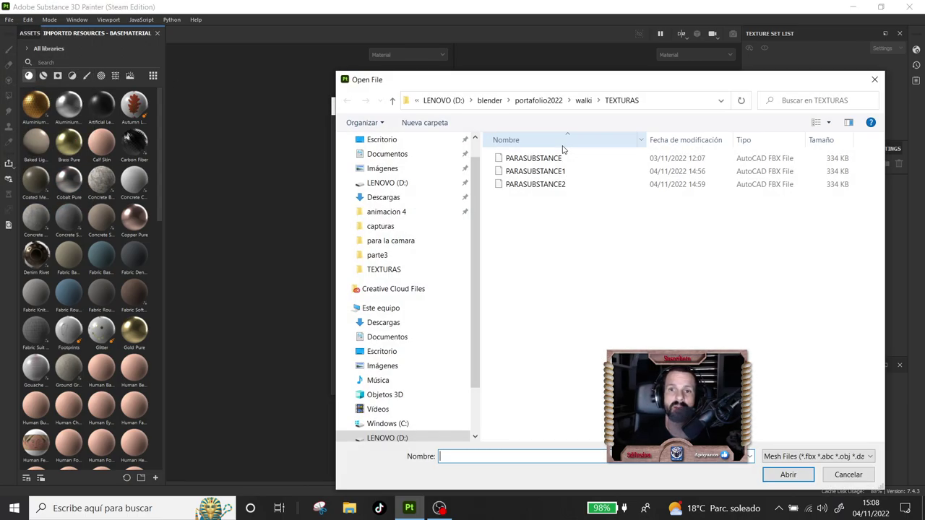
double_click(538, 185)
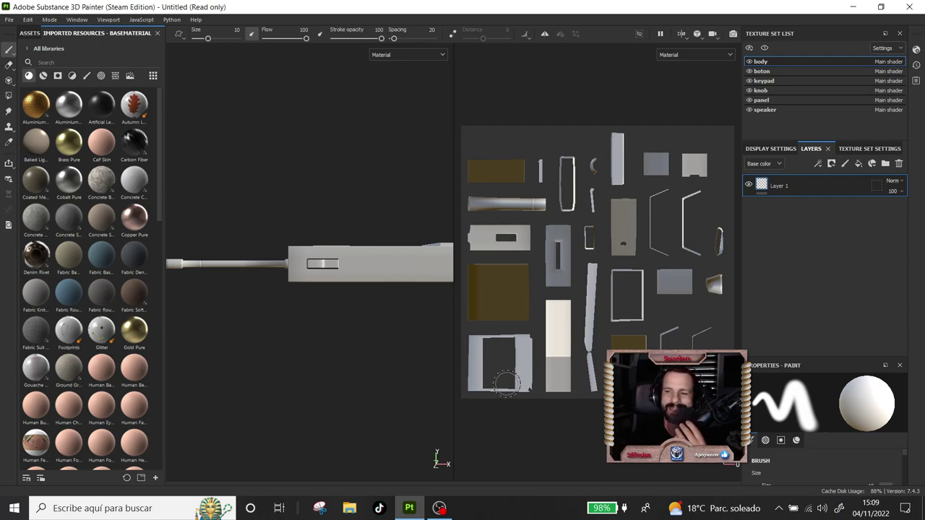
Orbit the walkie-talkie to a three-quarter view and open Edit > Bake Mesh Maps.
scroll(406, 278, "down", 2)
scroll(329, 325, "down", 1)
scroll(323, 282, "down", 1)
mouse_move(315, 273)
left_mouse_down("alt")
mouse_move(311, 295)
mouse_move(258, 334)
left_mouse_up("alt")
scroll(266, 320, "up", 2)
scroll(276, 317, "up", 2)
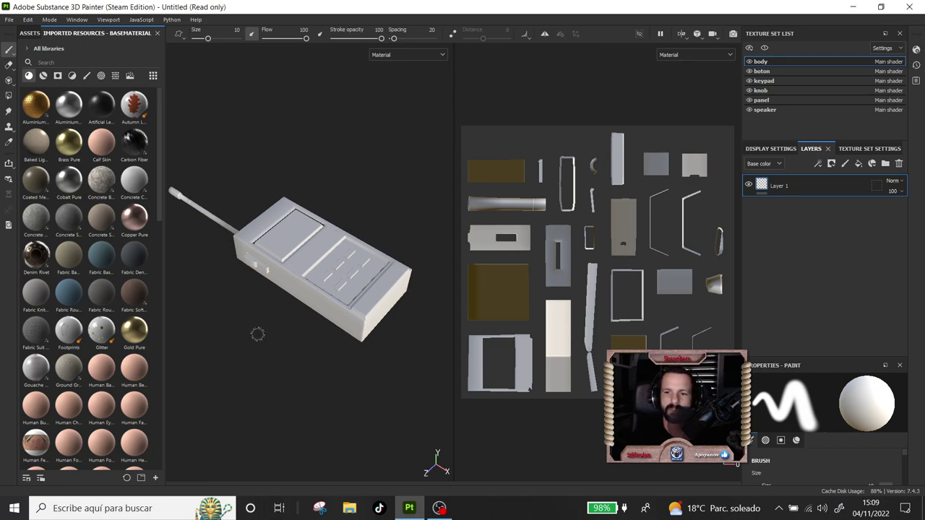
left_click(28, 19)
left_click(54, 61)
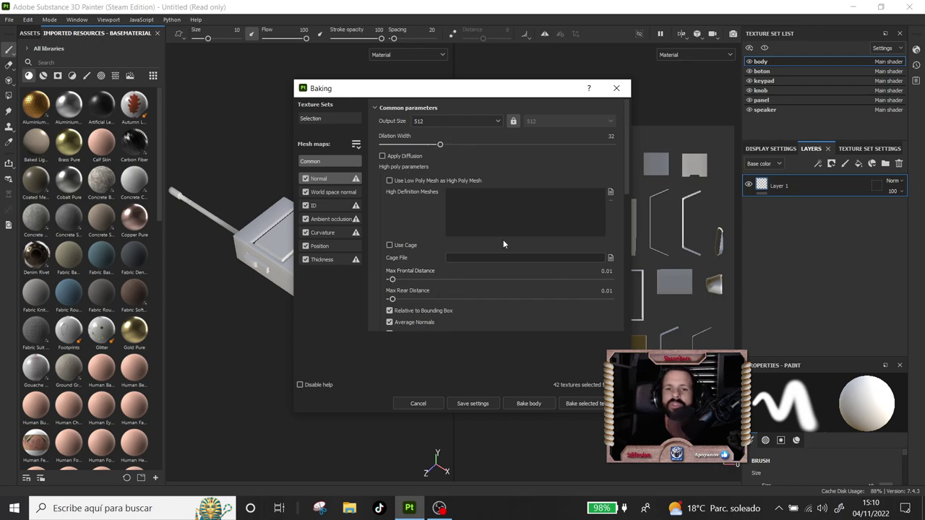
Bake all 42 mesh maps for the six texture sets and close the finished report.
left_click(585, 404)
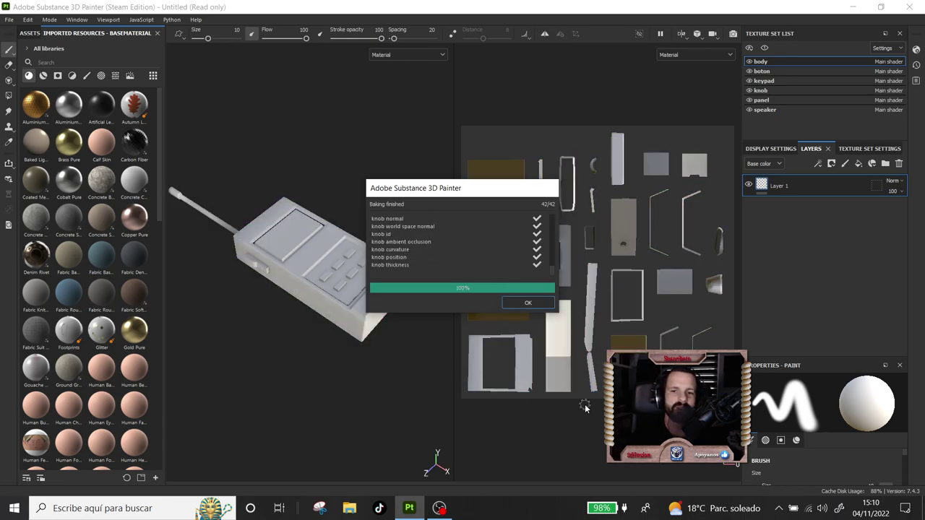
left_click(528, 303)
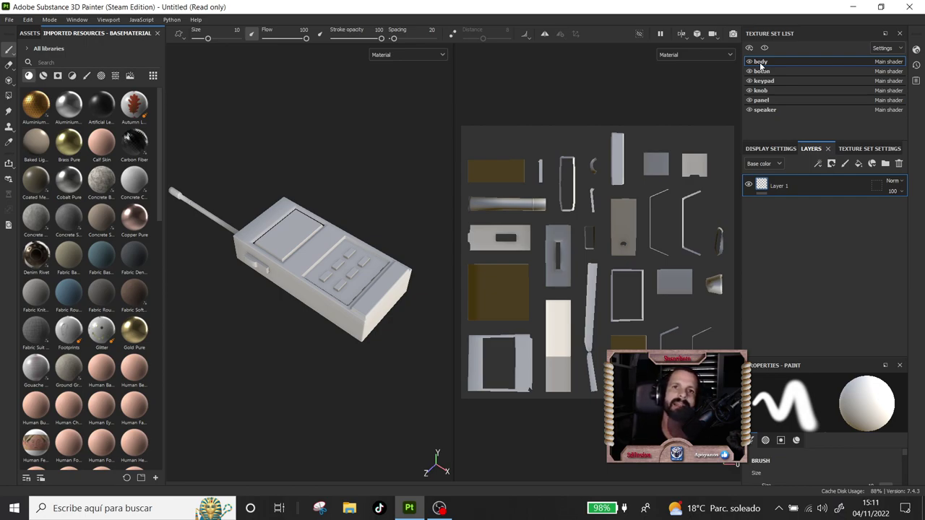
Cycle through the boton, keypad and panel sets, hiding parts to inspect, then unhide everything.
left_click(756, 71)
left_click(752, 81)
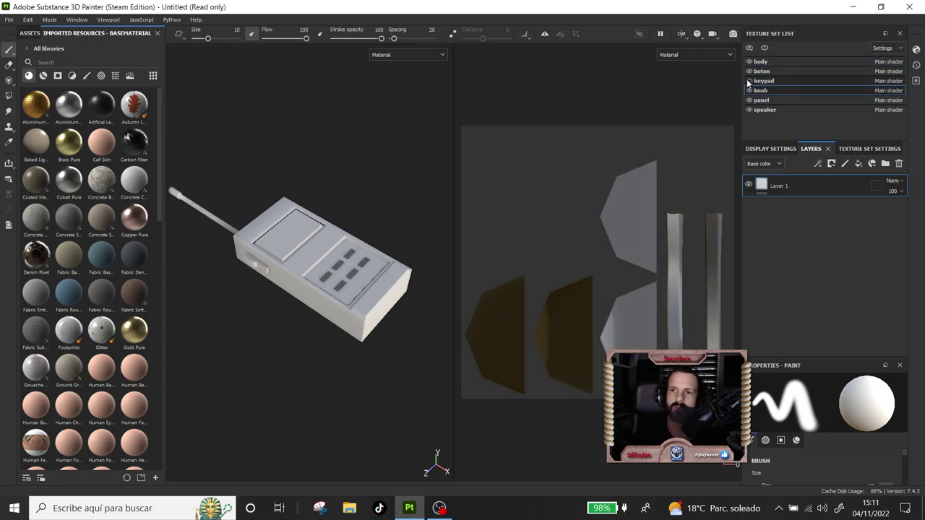
left_click(749, 80)
left_click(749, 91)
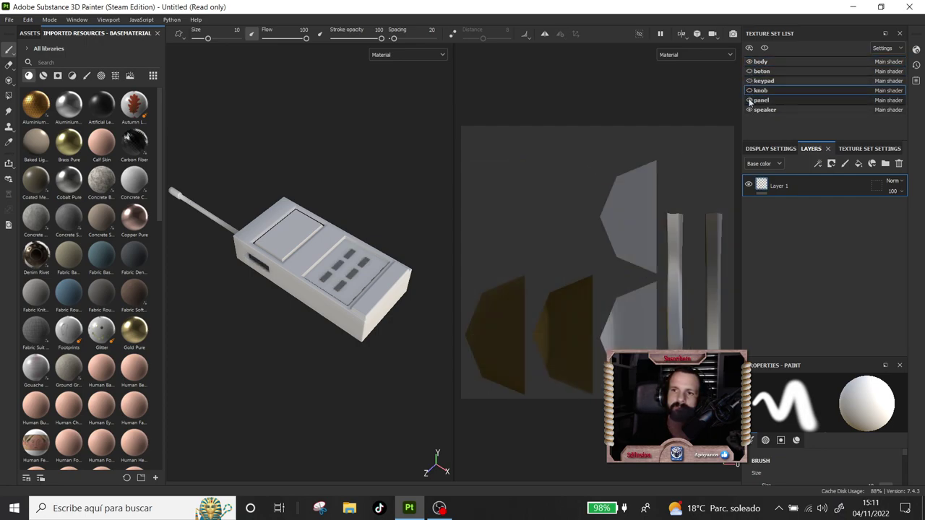
left_click(752, 100)
left_click(750, 110)
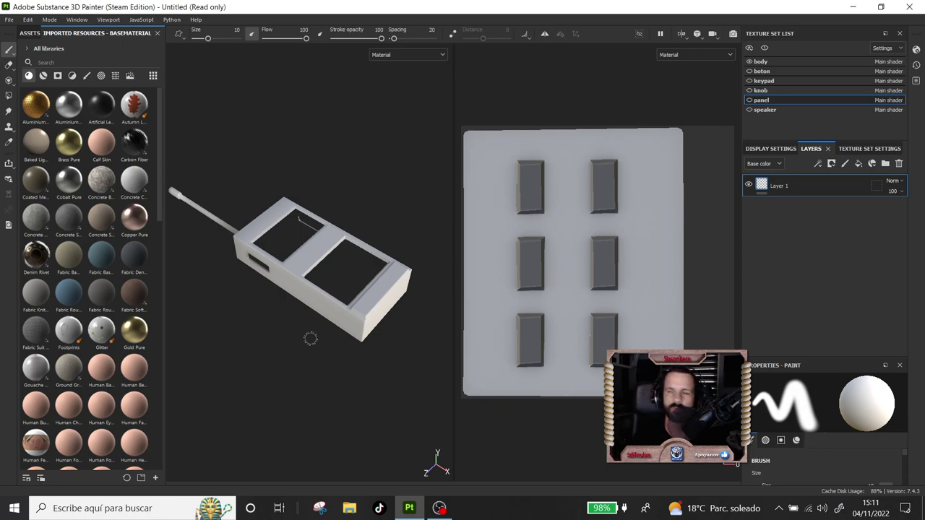
left_click_drag(310, 339, 401, 244, "alt")
mouse_move(323, 326)
left_mouse_down("alt")
mouse_move(381, 134)
mouse_move(312, 320)
left_mouse_up("alt")
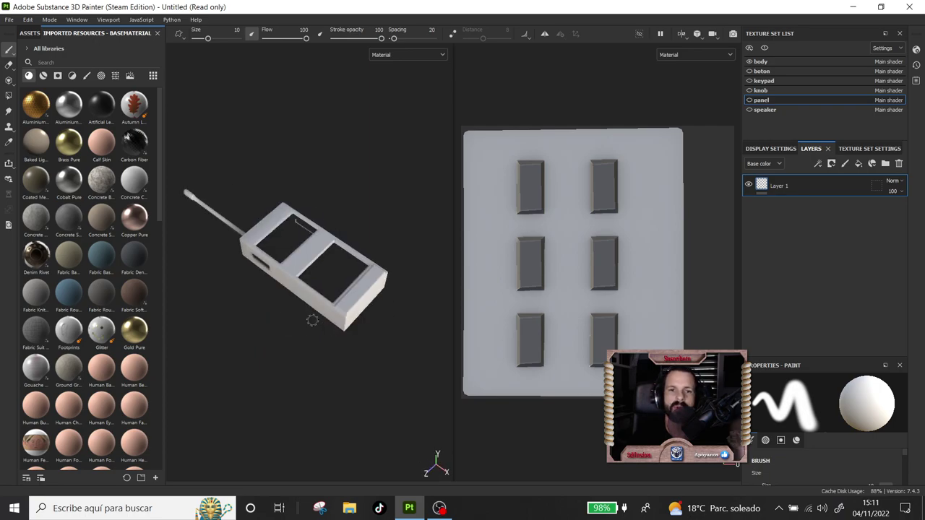
left_click(750, 71)
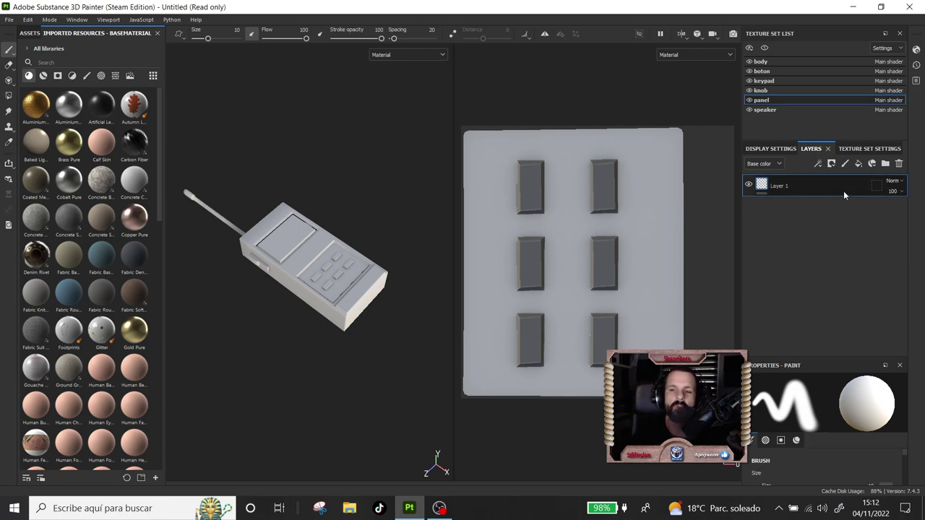
Try Fabric Burlap on the body, then delete its layer group and Layer 1.
left_click(43, 75)
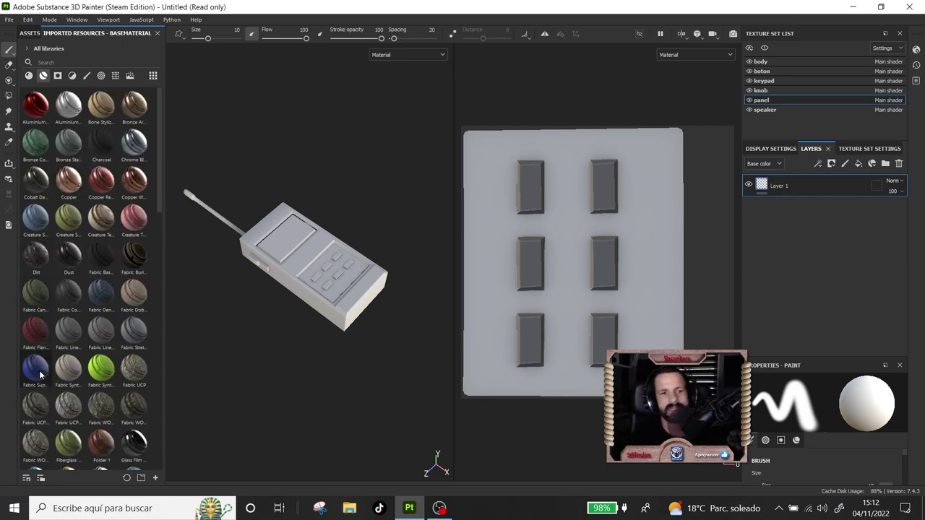
mouse_move(36, 369)
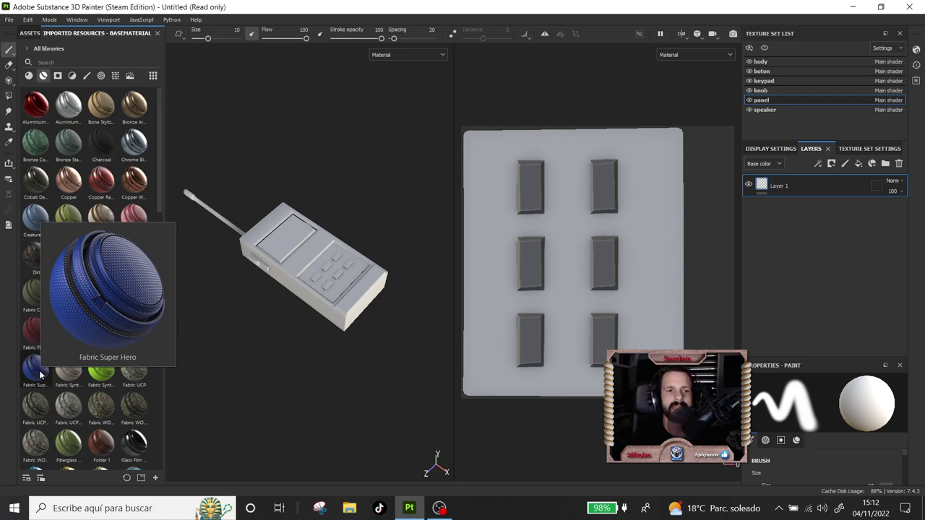
left_click_drag(134, 257, 253, 247)
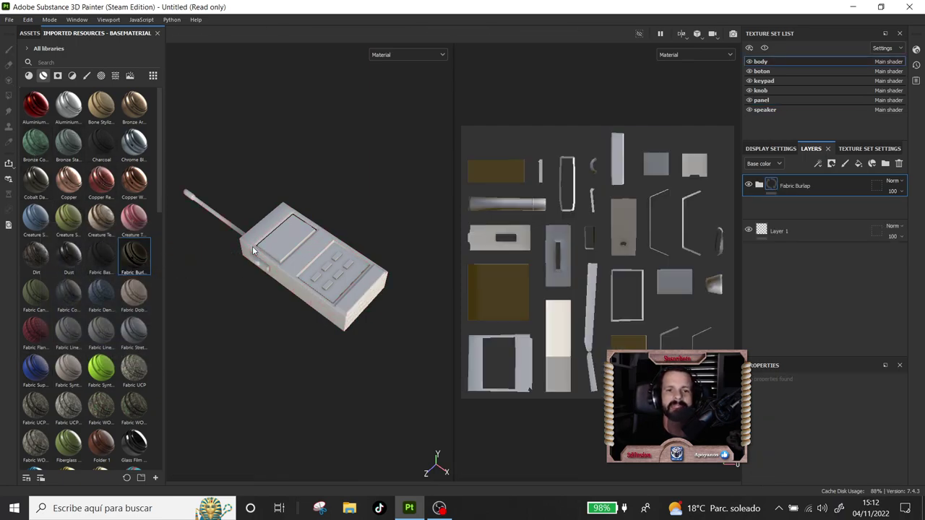
scroll(381, 351, "up", 3)
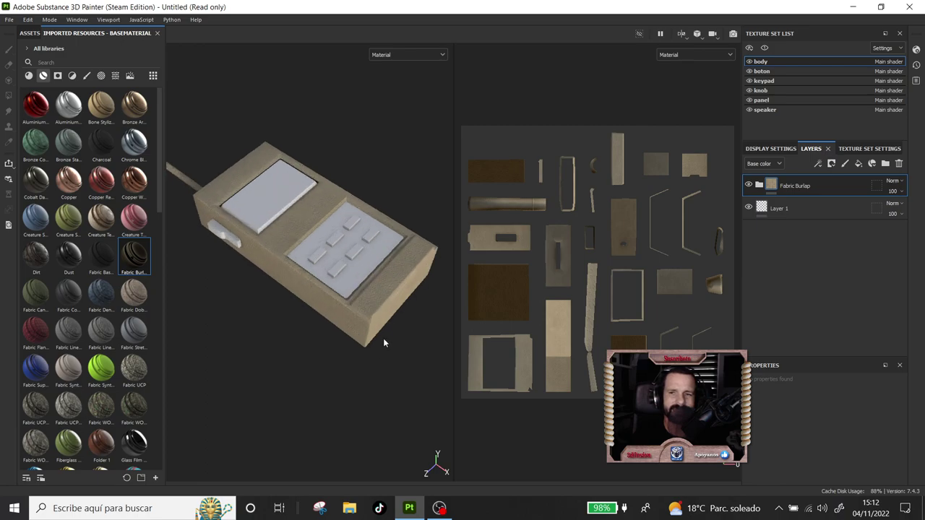
scroll(383, 339, "up", 2)
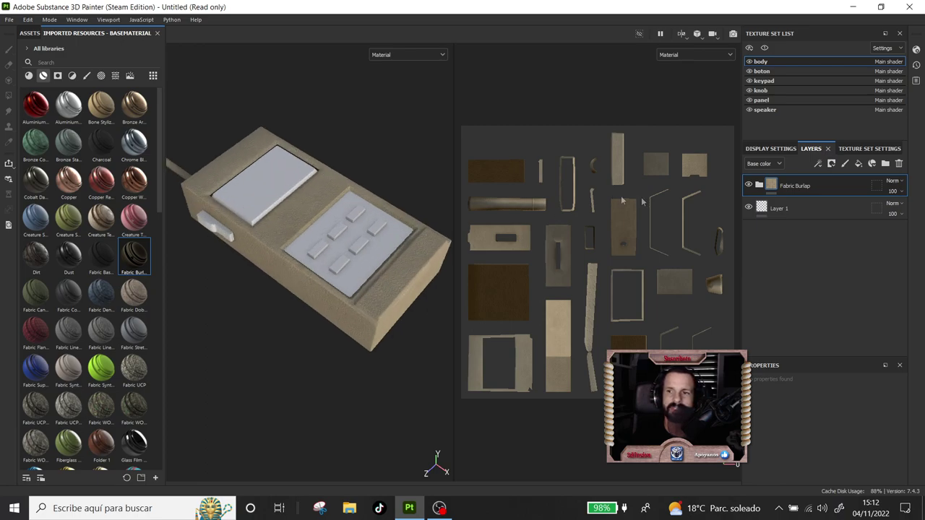
left_click(758, 186)
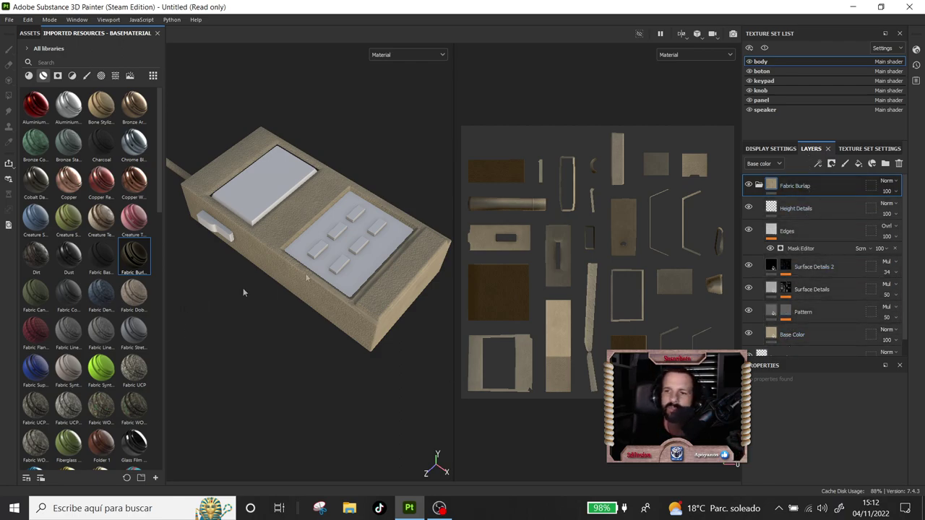
left_click(898, 164)
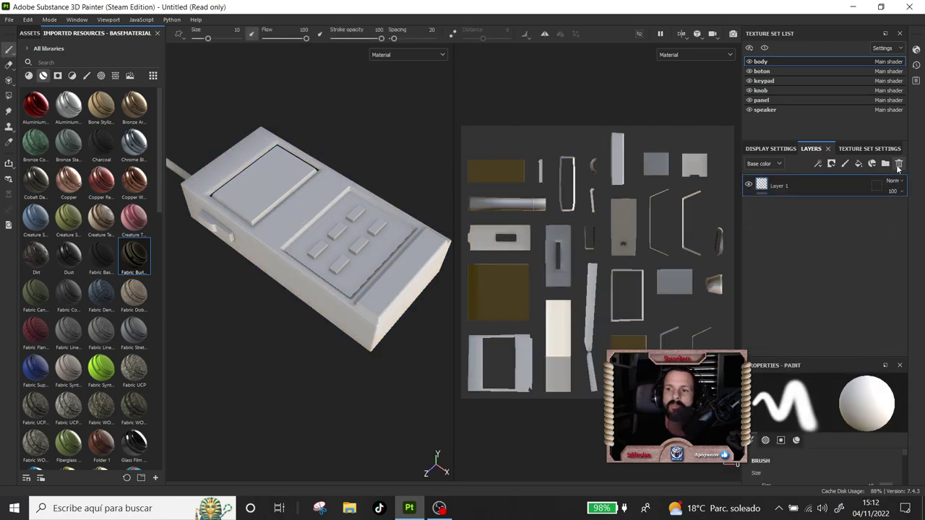
left_click(898, 164)
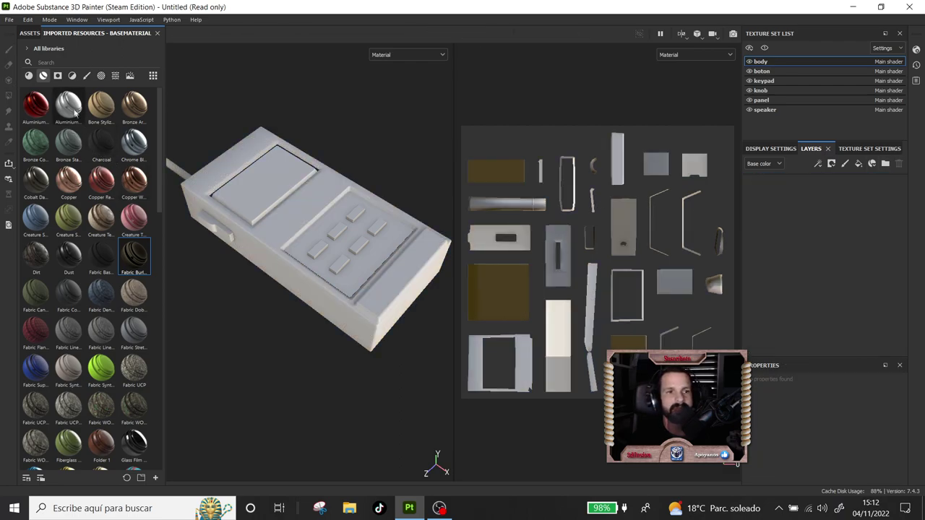
Apply the Iron Raw material to the walkie-talkie body.
left_click(29, 76)
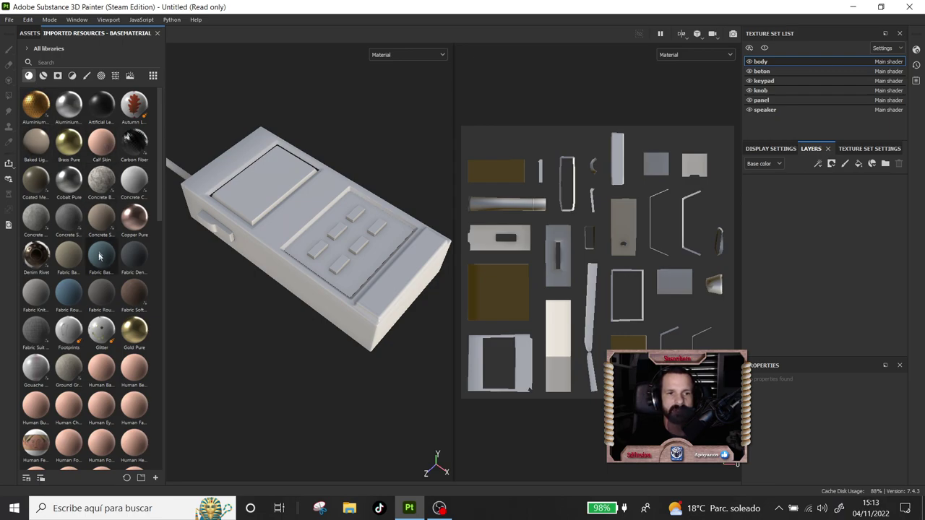
scroll(87, 282, "down", 5)
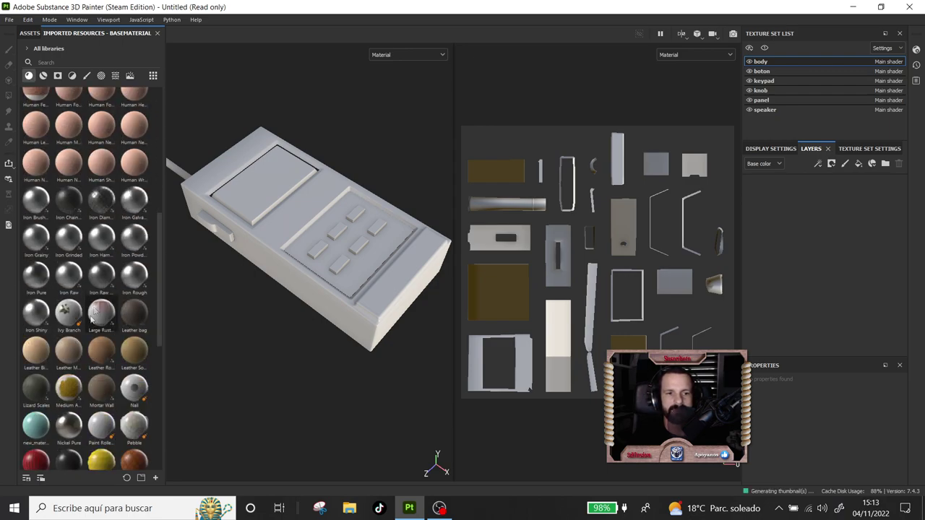
left_click_drag(68, 274, 272, 253)
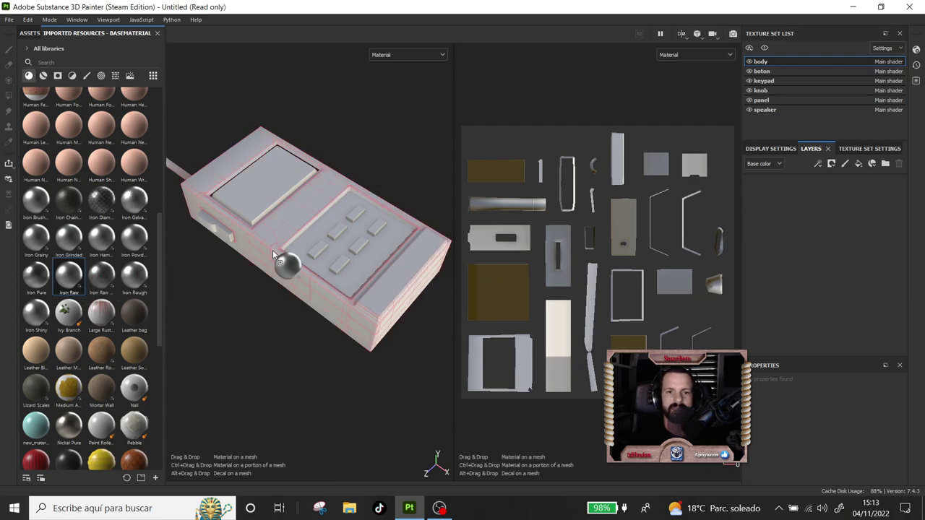
left_click_drag(273, 253, 312, 312)
scroll(313, 312, "up", 3)
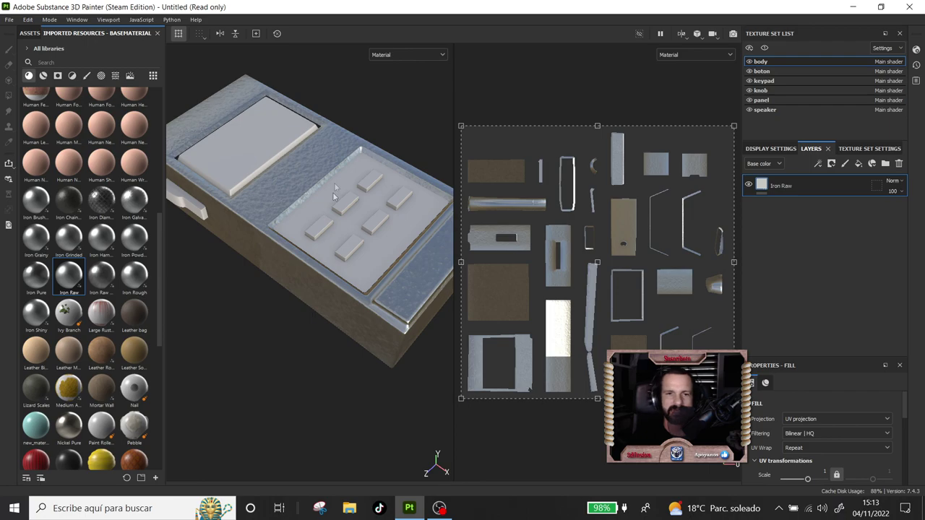
left_click_drag(278, 183, 289, 167, "alt")
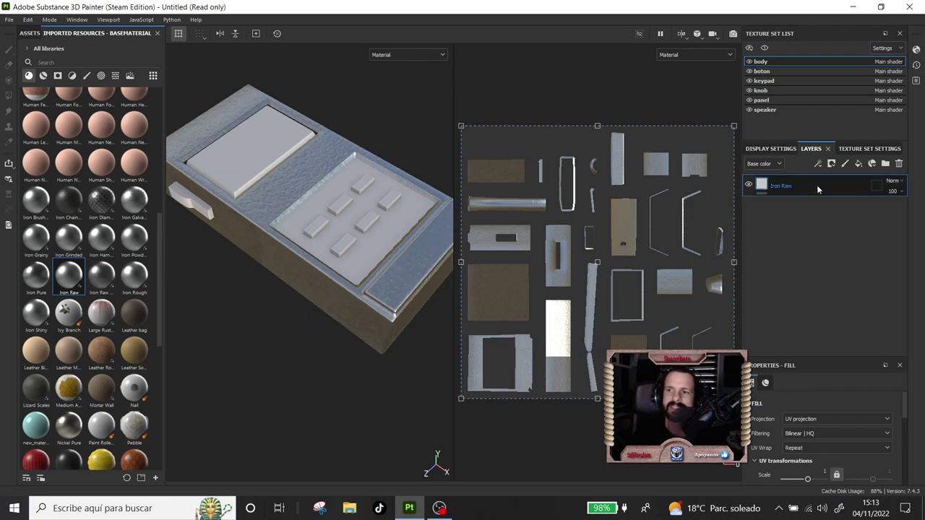
double_click(779, 187)
key("Return")
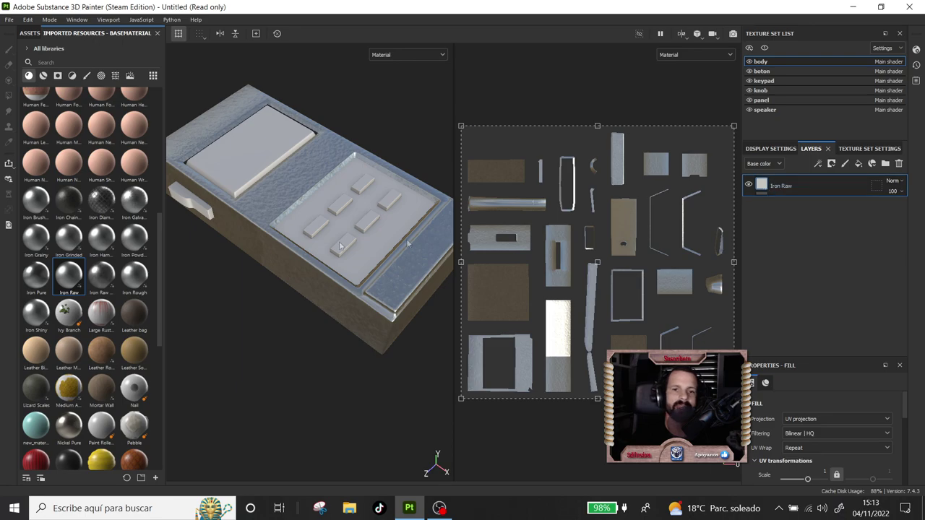
scroll(288, 212, "up", 2)
scroll(285, 211, "up", 2)
scroll(283, 210, "up", 2)
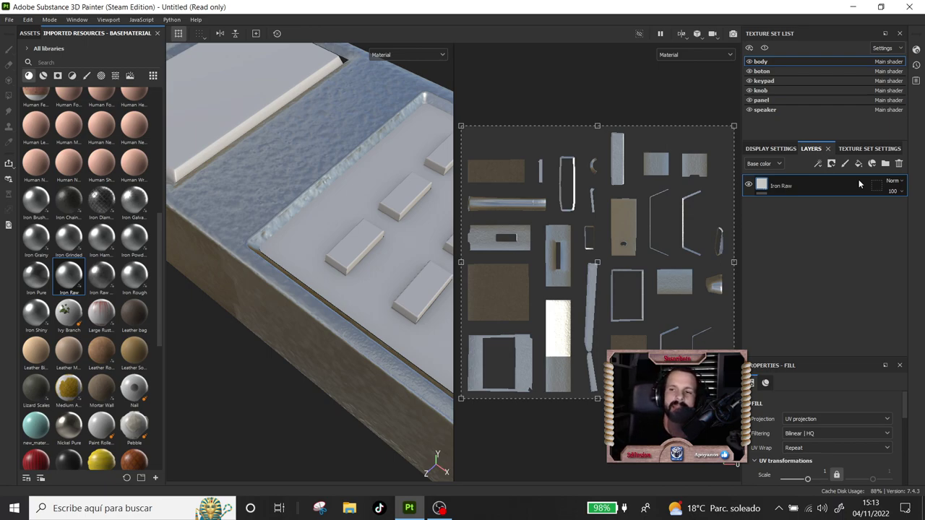
With Iron Raw selected, drop Human Wrist Skin onto the body as a layer above it.
left_click(799, 185)
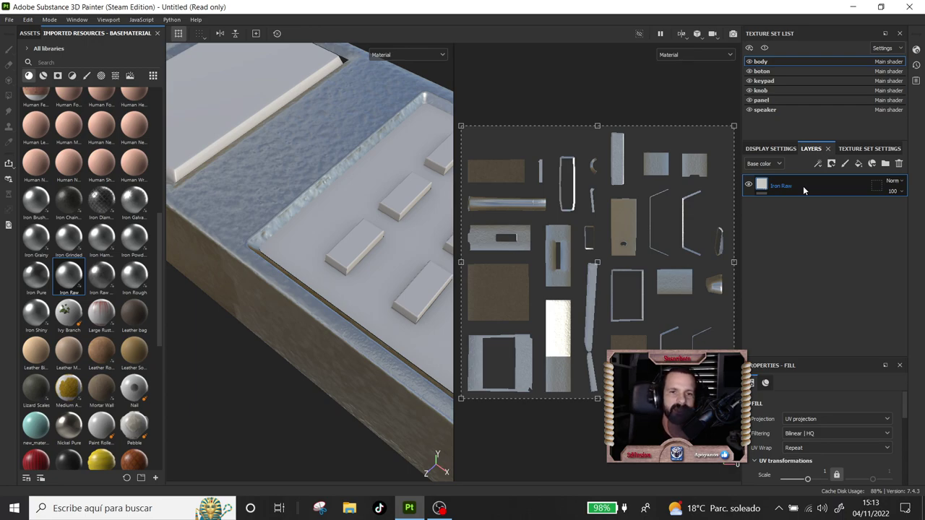
left_click_drag(263, 275, 265, 281, "alt")
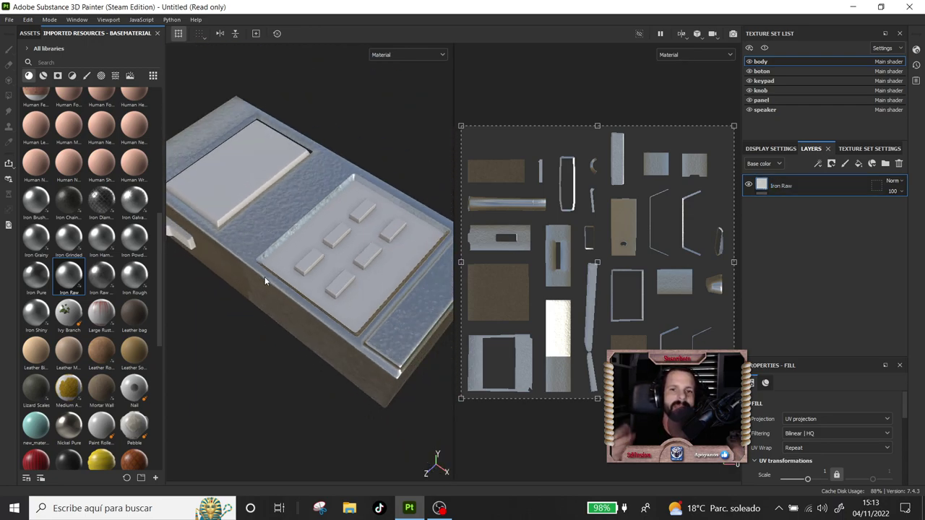
left_click_drag(139, 167, 241, 217)
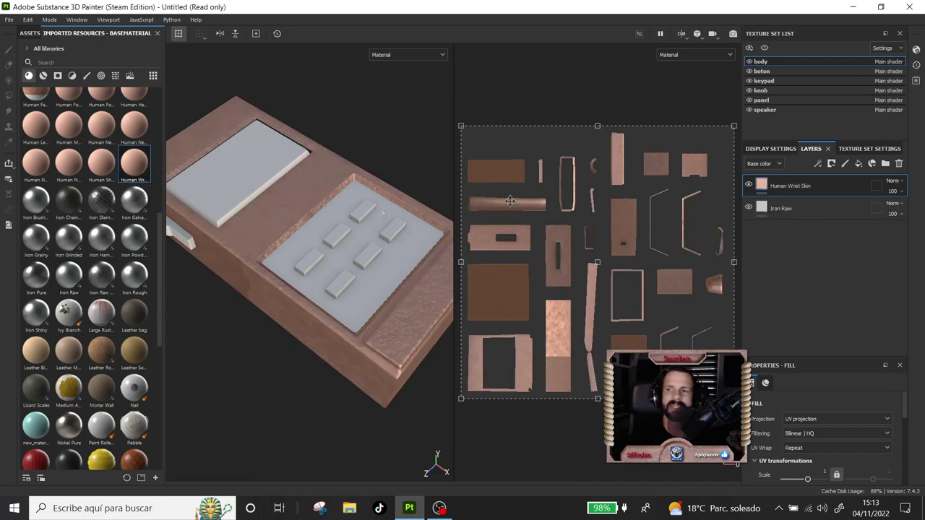
Toggle the Human Wrist Skin layer off and on to compare, then hide Iron Raw.
left_click_drag(381, 208, 405, 252, "alt")
scroll(431, 304, "up", 3)
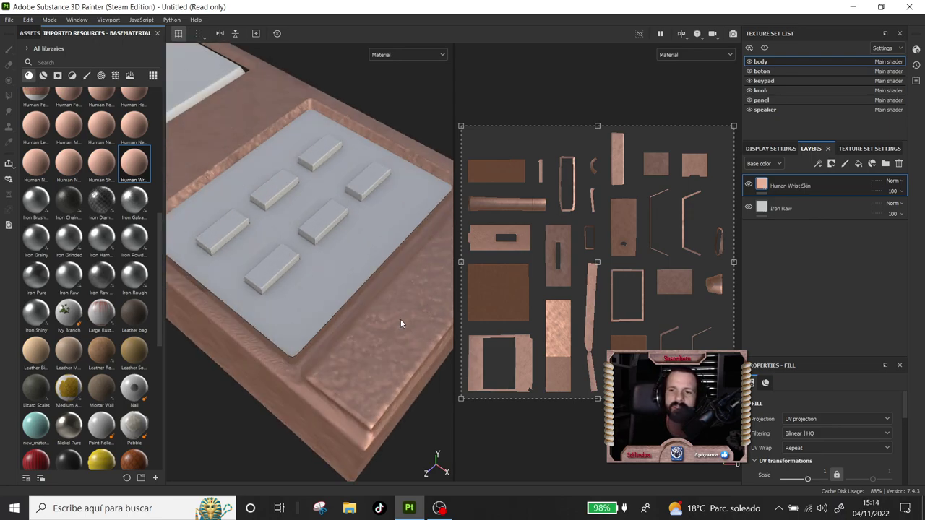
left_click(750, 185)
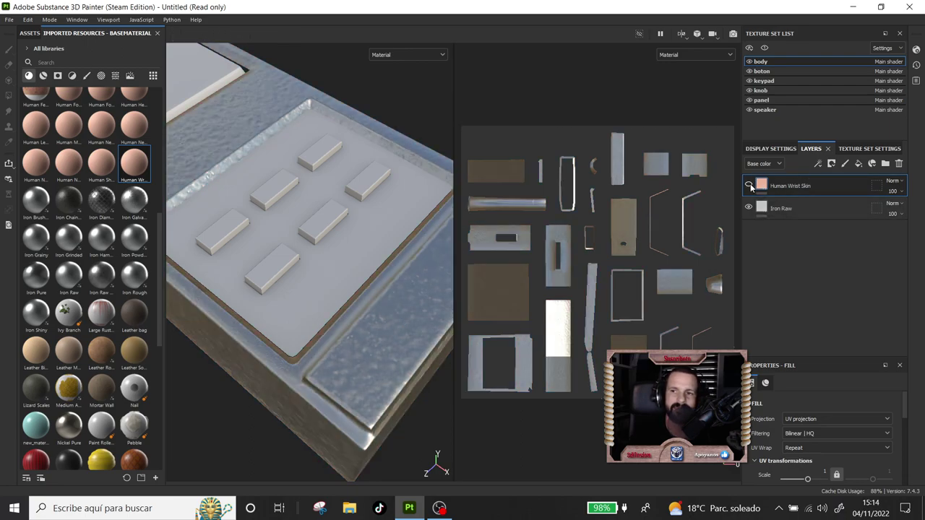
left_click(749, 185)
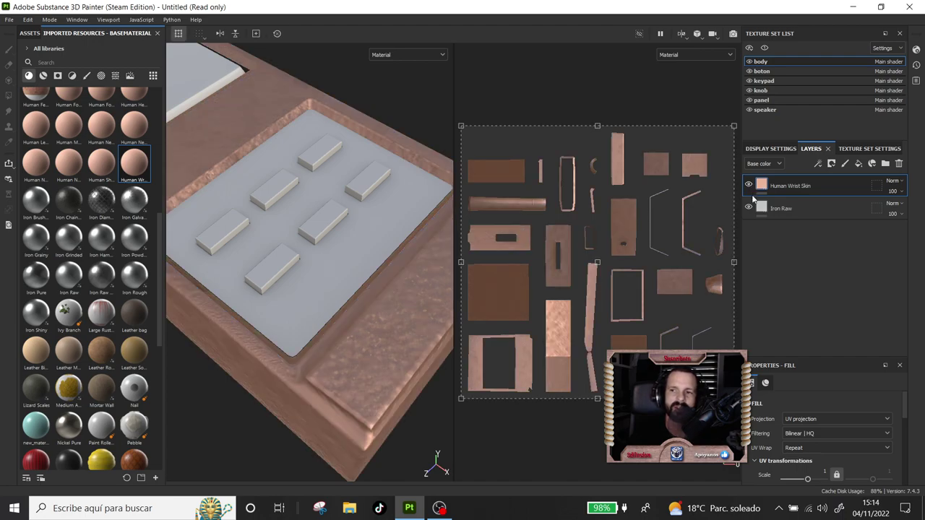
left_click(751, 205)
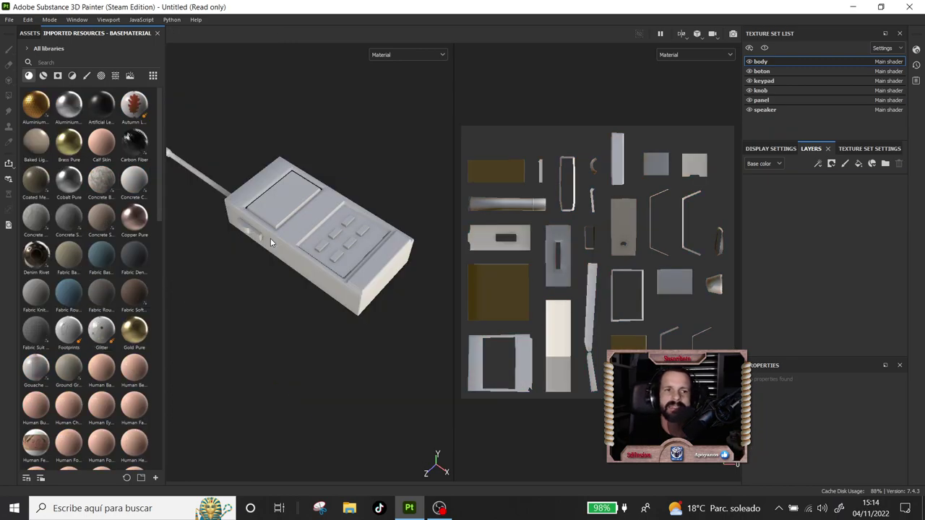
Try Steel Painted Rough Damaged on the body and delete it, then drop red Steel Painted.
scroll(286, 236, "up", 3)
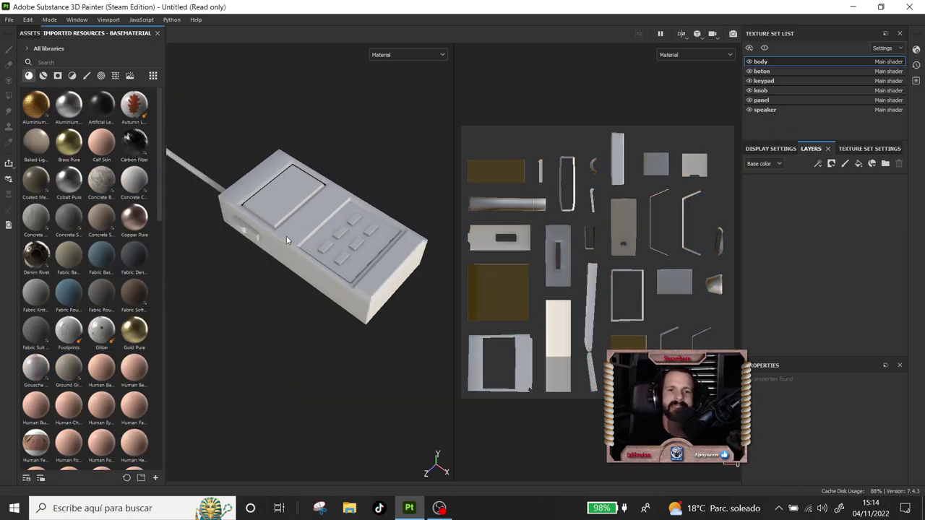
left_click(43, 76)
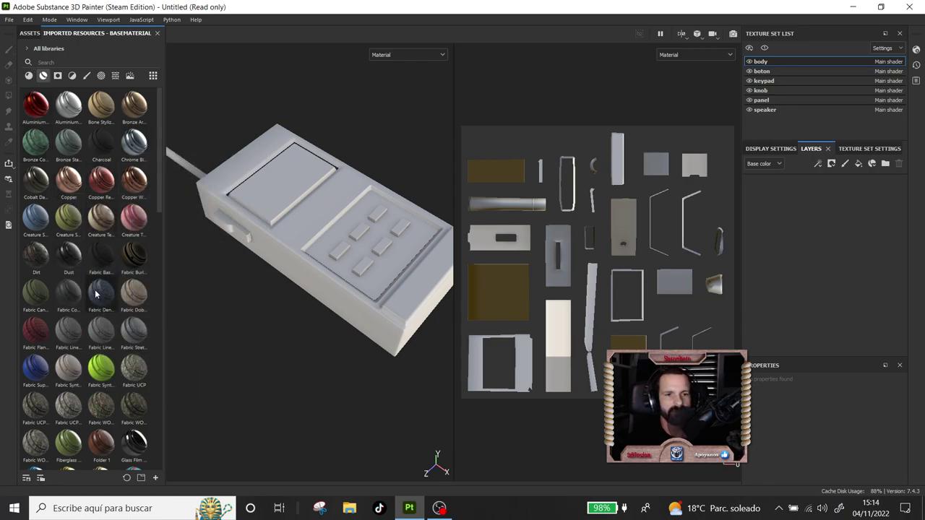
scroll(95, 295, "down", 10)
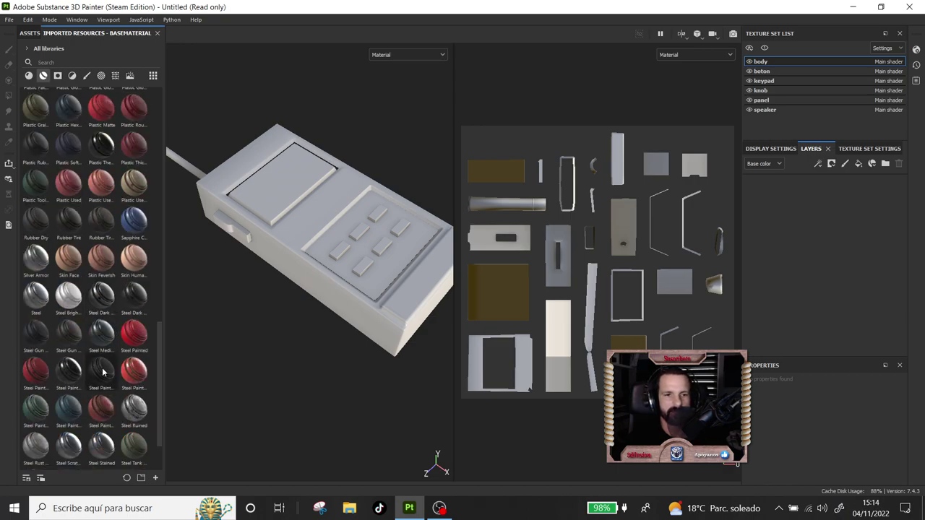
left_click_drag(102, 372, 269, 229)
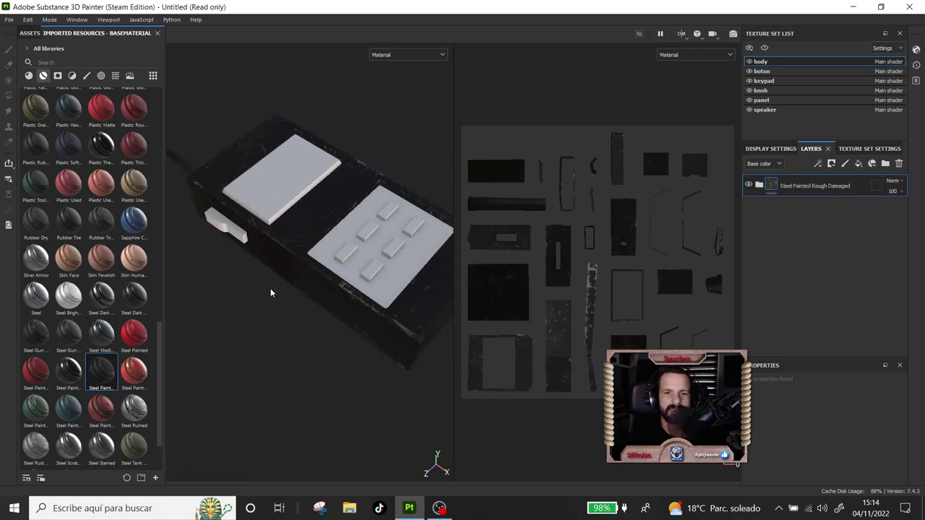
mouse_move(281, 302)
left_mouse_down("alt")
mouse_move(350, 192)
mouse_move(232, 272)
left_mouse_up("alt")
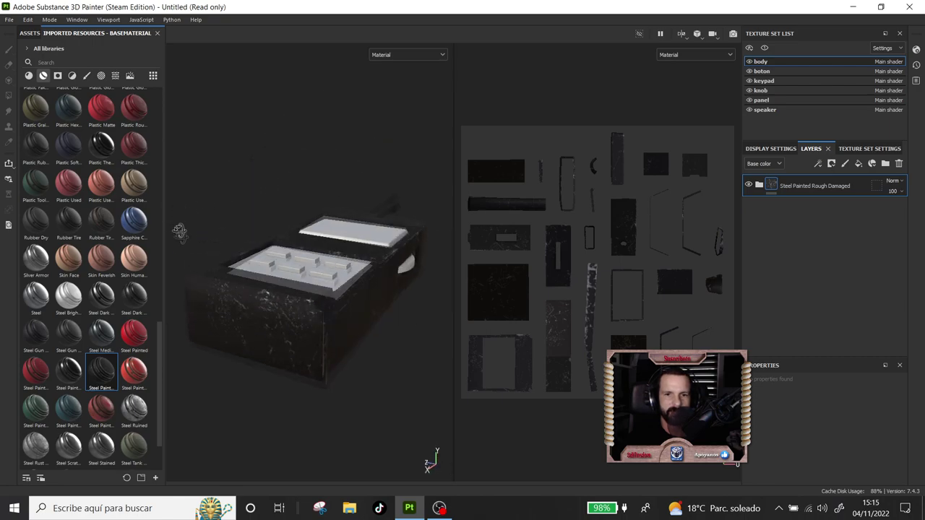
key("Delete")
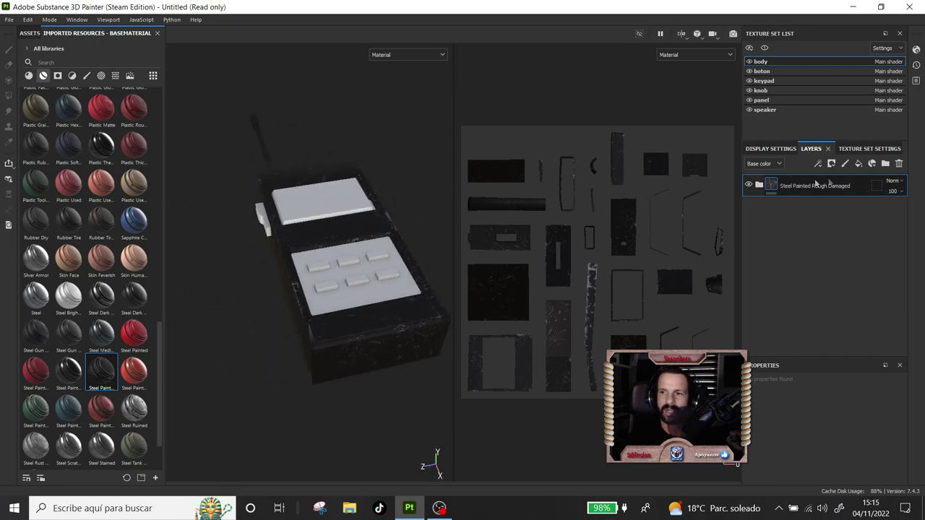
left_click_drag(134, 332, 324, 284)
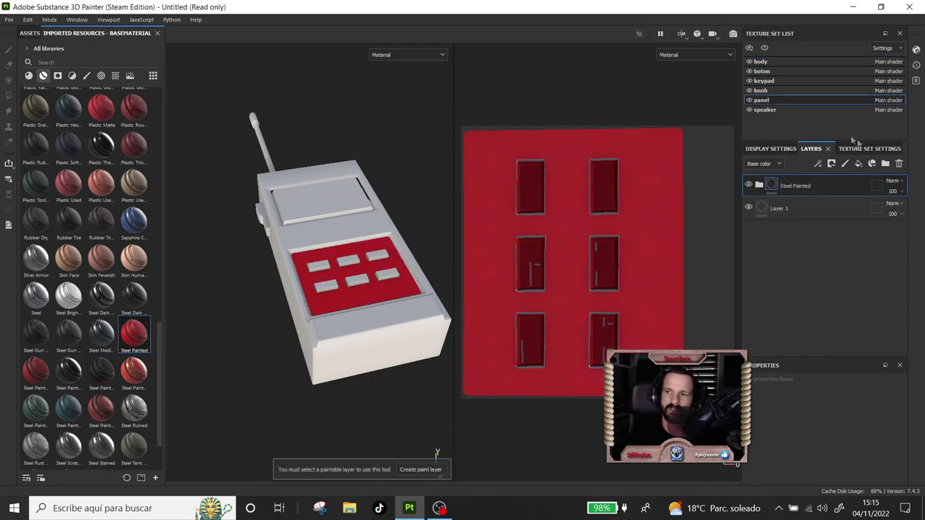
Move the red Steel Painted fill from the keypad panel to the body, then add Steel Painted Scraped Green.
left_click(899, 164)
left_click_drag(134, 332, 341, 329)
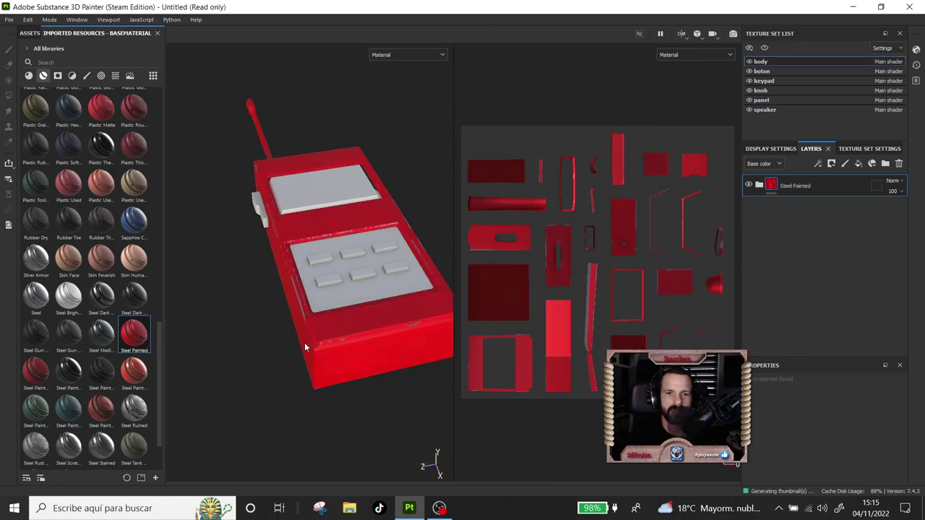
mouse_move(268, 346)
left_mouse_down("alt")
mouse_move(363, 347)
mouse_move(355, 274)
mouse_move(326, 248)
mouse_move(270, 249)
mouse_move(238, 271)
mouse_move(241, 336)
mouse_move(253, 347)
mouse_move(304, 217)
mouse_move(335, 182)
mouse_move(320, 136)
mouse_move(232, 286)
left_mouse_up("alt")
right_click_drag(296, 356, 304, 405, "alt")
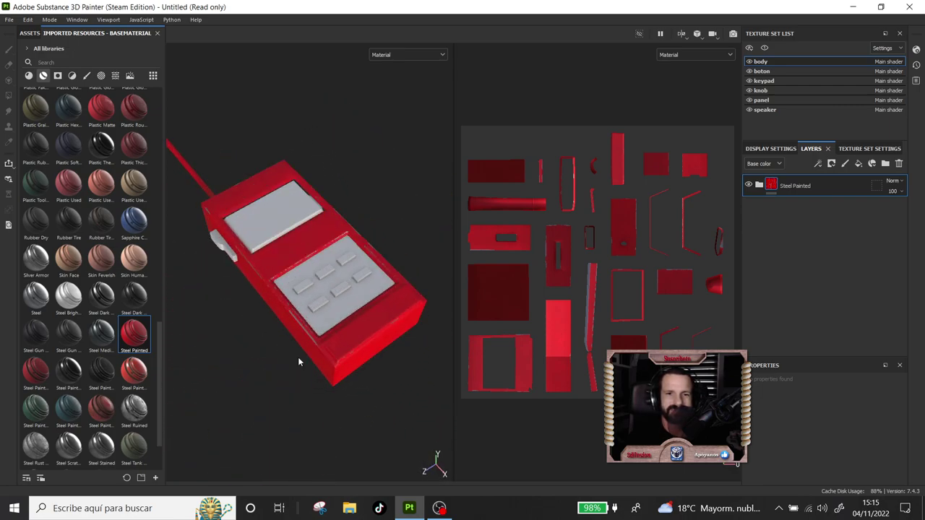
left_click_drag(303, 405, 347, 296, "alt")
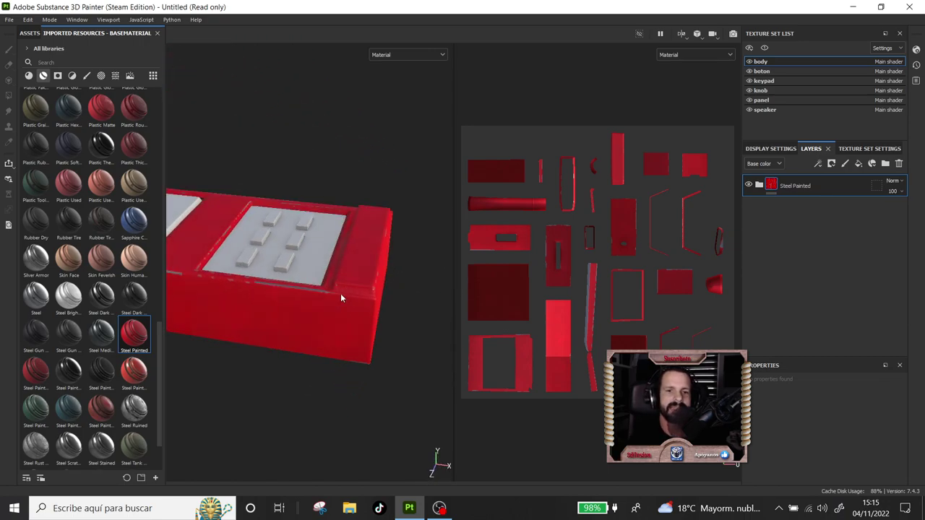
scroll(341, 293, "down", 3)
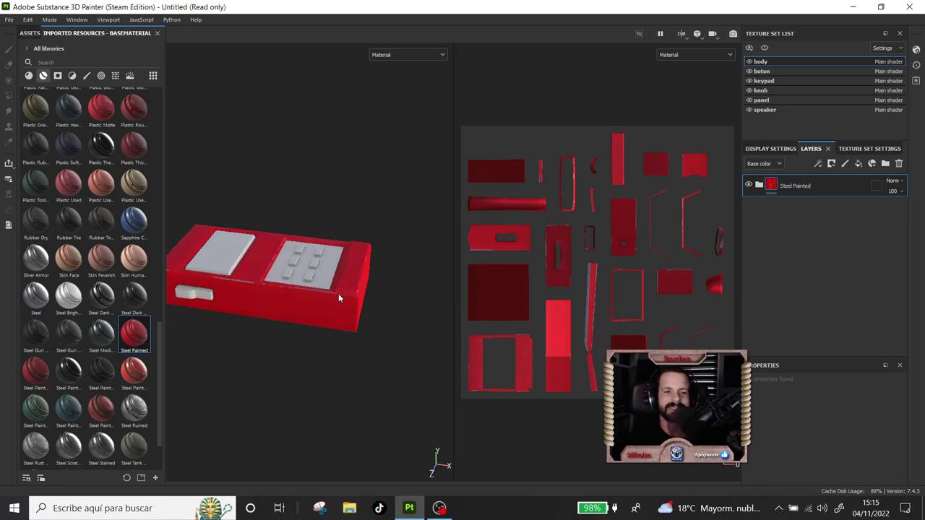
left_click_drag(36, 408, 260, 274)
Delete the red Steel Painted layer from the body.
scroll(278, 320, "up", 5)
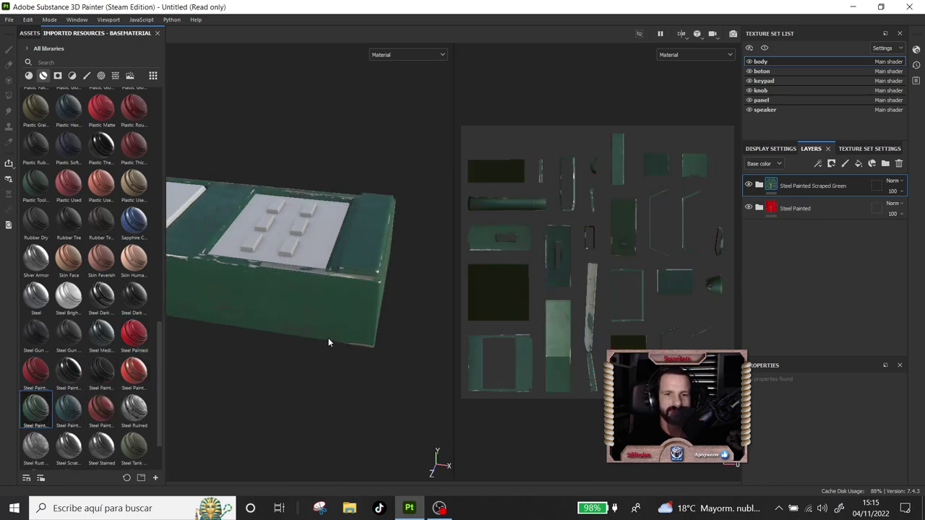
mouse_move(328, 337)
left_mouse_down("alt")
mouse_move(237, 403)
mouse_move(268, 441)
mouse_move(374, 398)
mouse_move(373, 254)
mouse_move(307, 231)
mouse_move(243, 241)
mouse_move(255, 290)
mouse_move(260, 260)
mouse_move(227, 297)
mouse_move(224, 385)
left_mouse_up("alt")
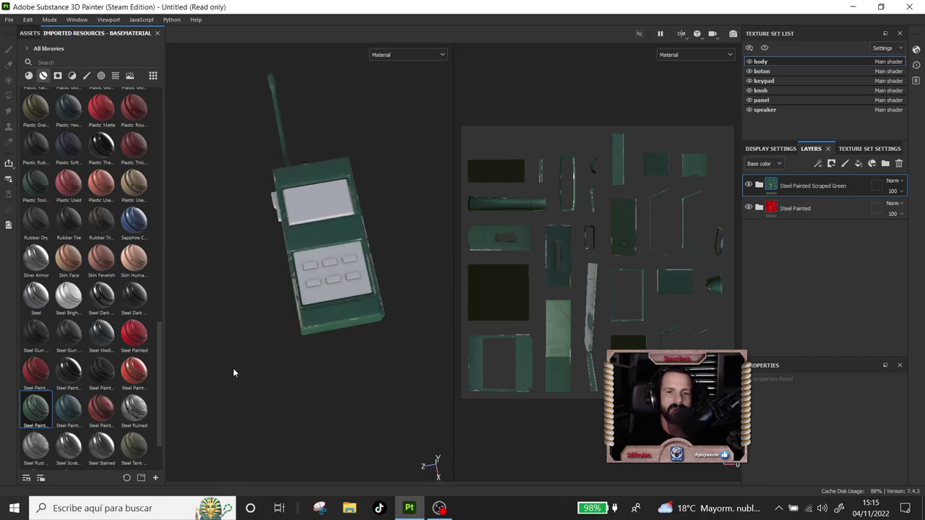
left_click(802, 215)
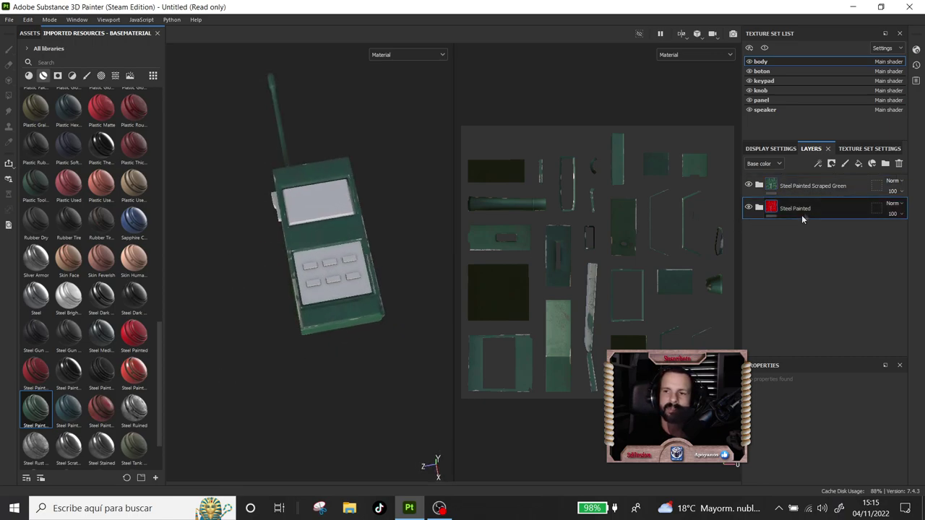
left_click(899, 163)
Expand the Steel Painted Scraped Green folder and select its Base Metal fill layer.
scroll(330, 266, "up", 2)
scroll(329, 266, "up", 1)
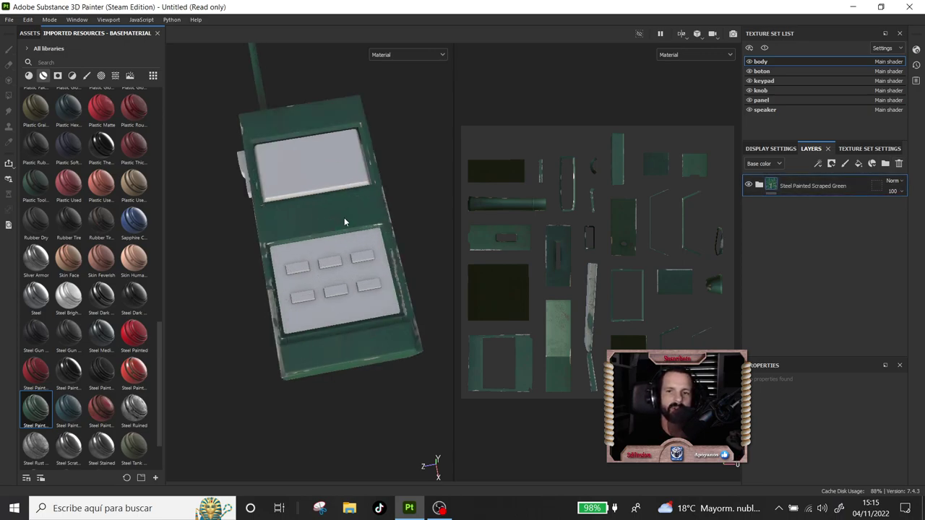
left_click(758, 186)
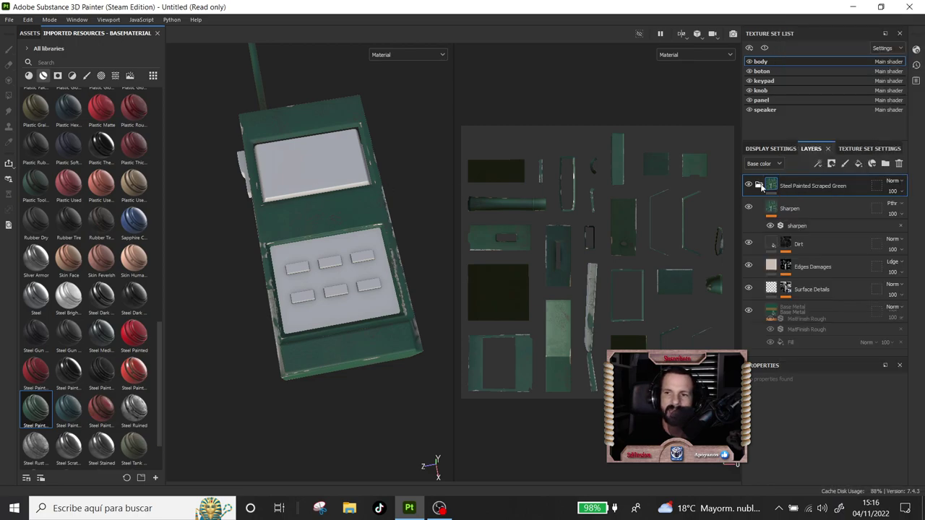
double_click(792, 316)
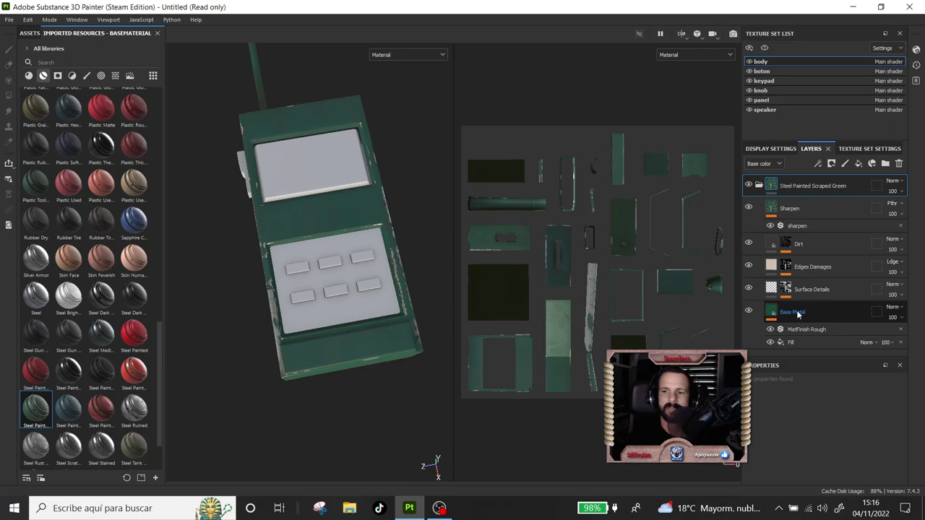
left_click(757, 315)
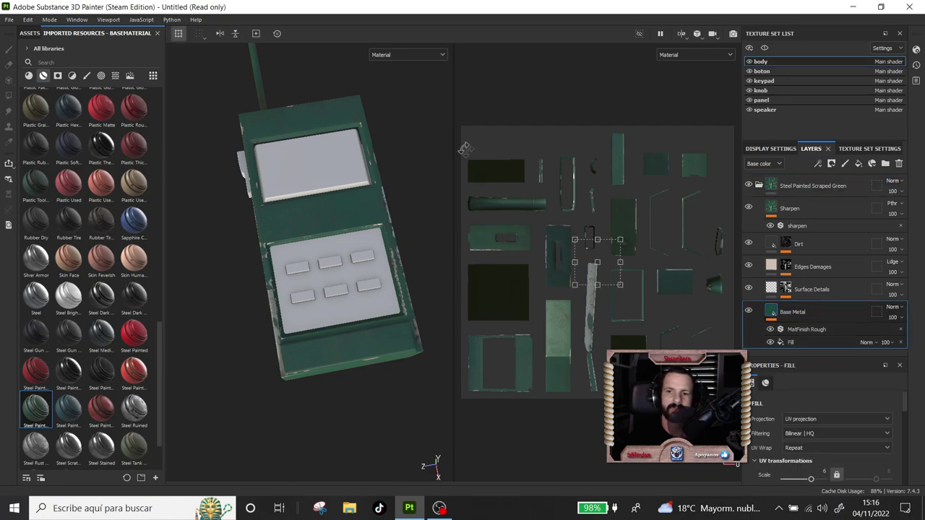
Show the Base Metal fill's base colour picker, currently dark green H 0.454, S 0.638, V 0.287.
right_click(434, 135)
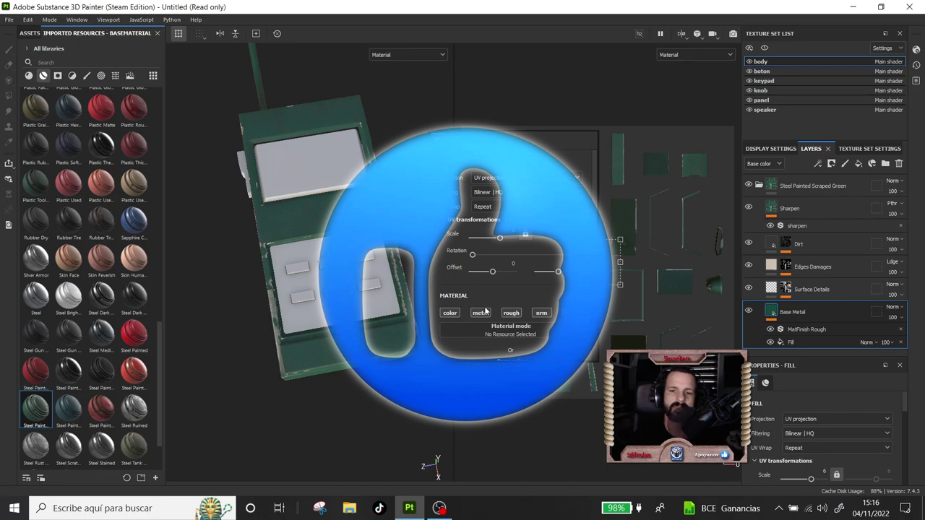
scroll(484, 306, "down", 3)
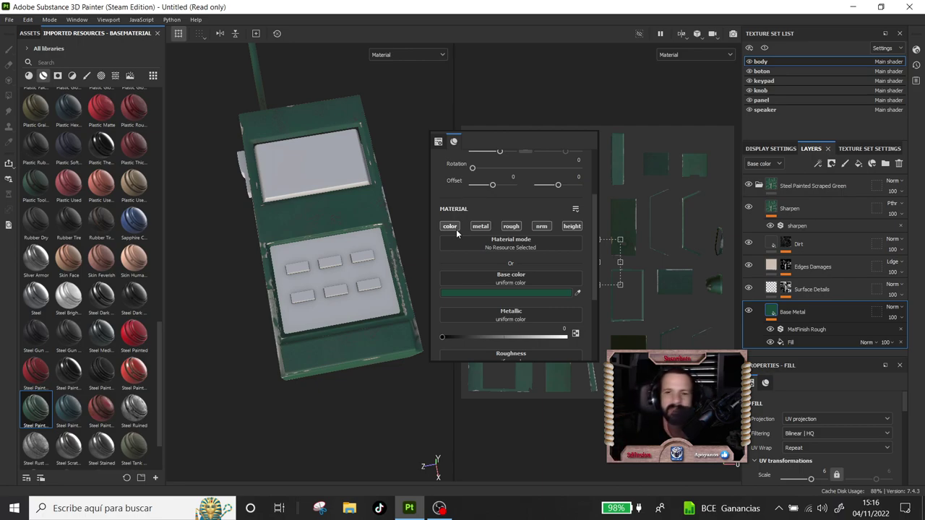
left_click(473, 294)
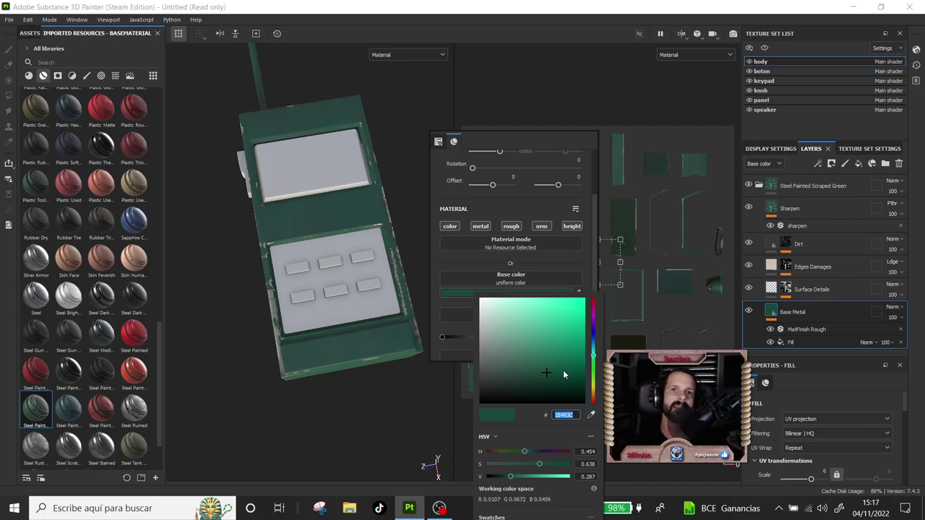
Set the Base Metal base colour to muted grey-green (H 0.311, S 0.198, V 0.293).
left_click(541, 350)
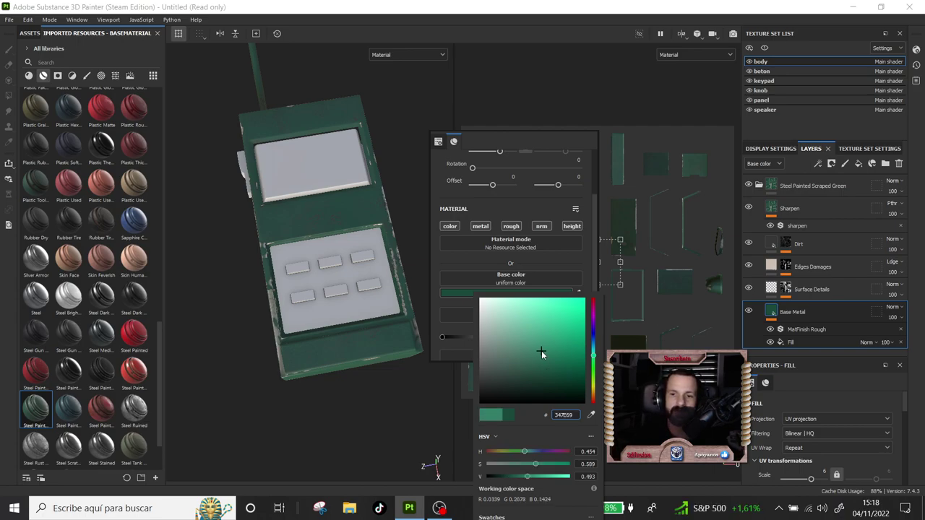
left_click_drag(592, 362, 594, 373)
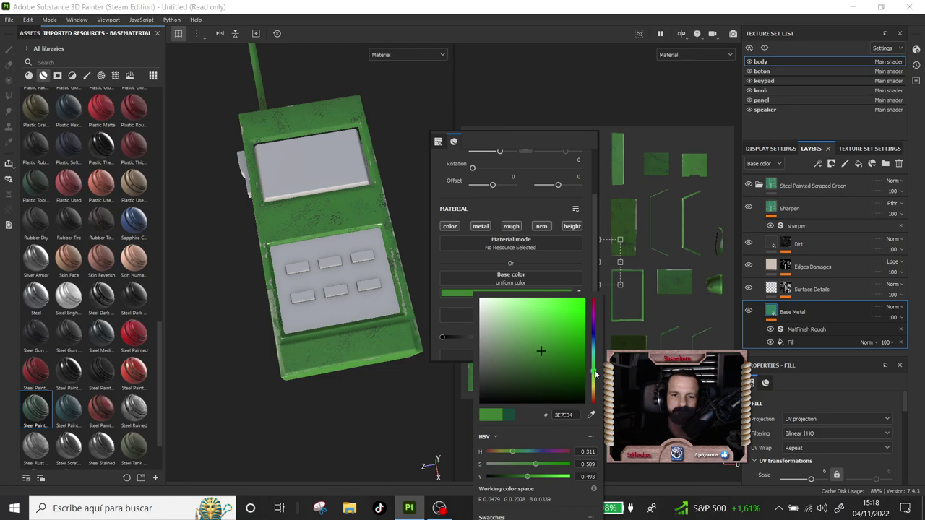
mouse_move(518, 361)
left_mouse_down()
mouse_move(495, 382)
mouse_move(275, 311)
mouse_move(356, 359)
left_mouse_up()
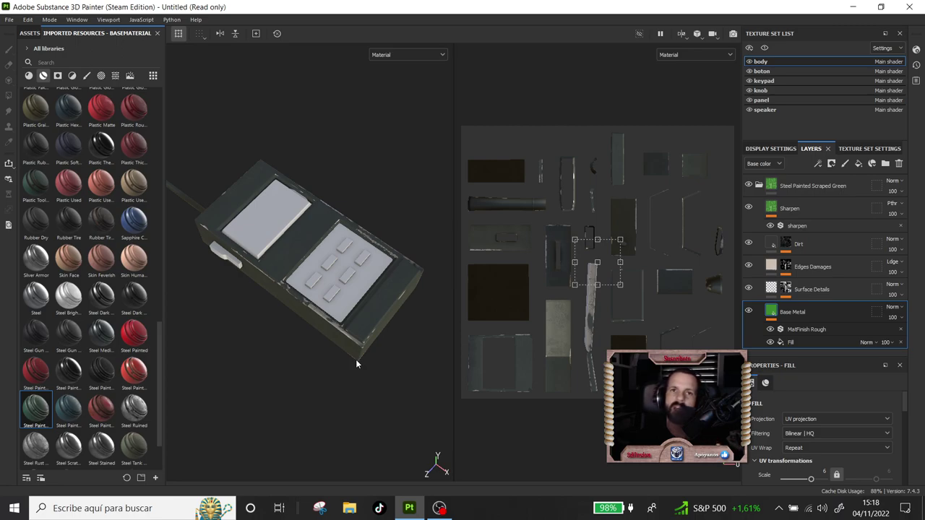
Collapse the Scraped Green folder and add Fill layer 1 above it.
left_click_drag(355, 359, 417, 210, "alt")
left_click(758, 186)
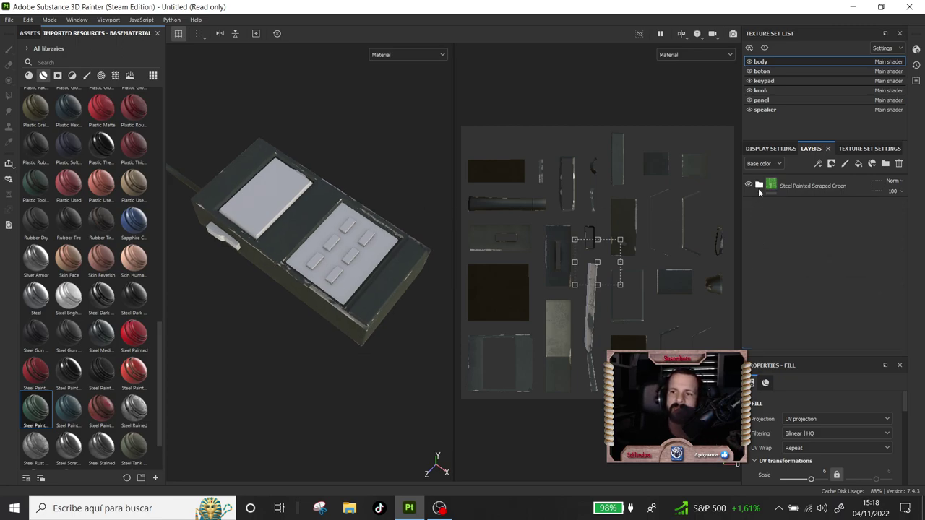
left_click(860, 164)
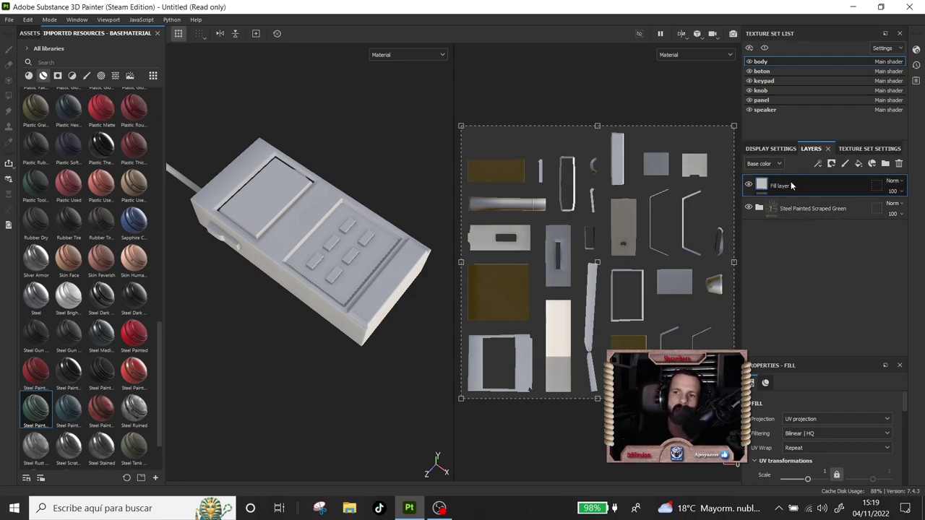
double_click(791, 187)
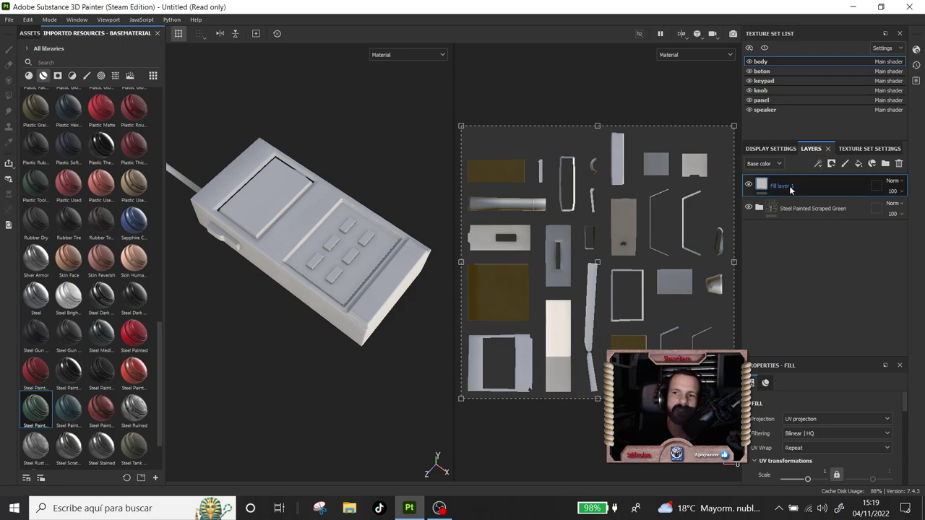
key("Return")
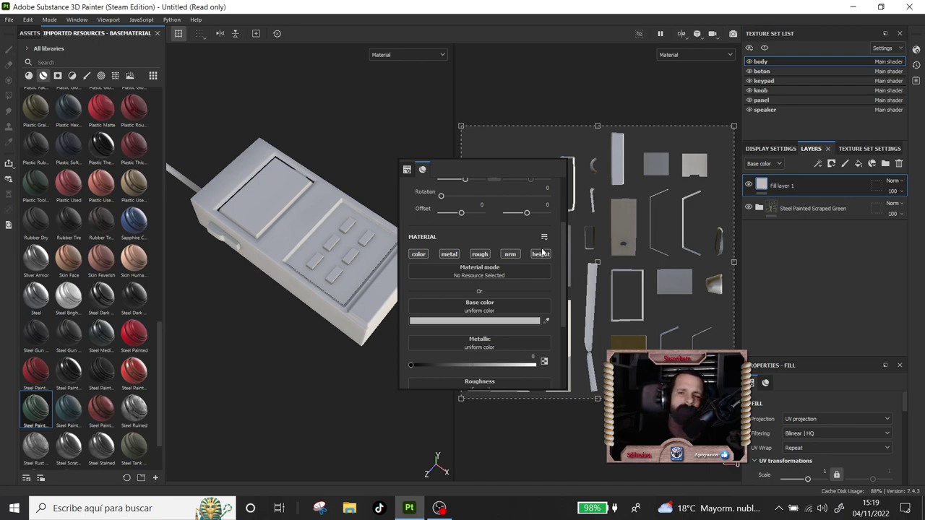
Make Fill layer 1 colour-only by disabling its metal, rough, nrm and height channels.
left_click(448, 254)
left_click(509, 254)
left_click(540, 255)
left_click(480, 254)
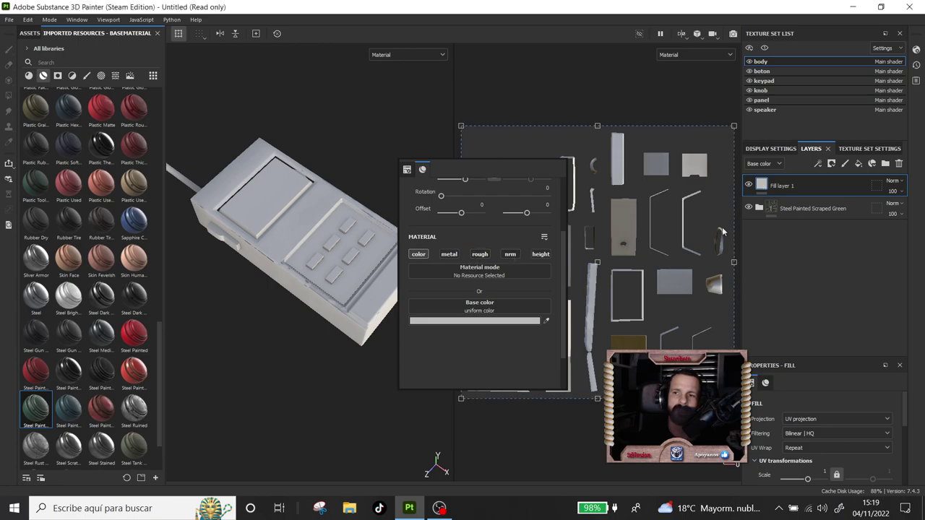
left_click(763, 189)
double_click(795, 188)
right_click(796, 191)
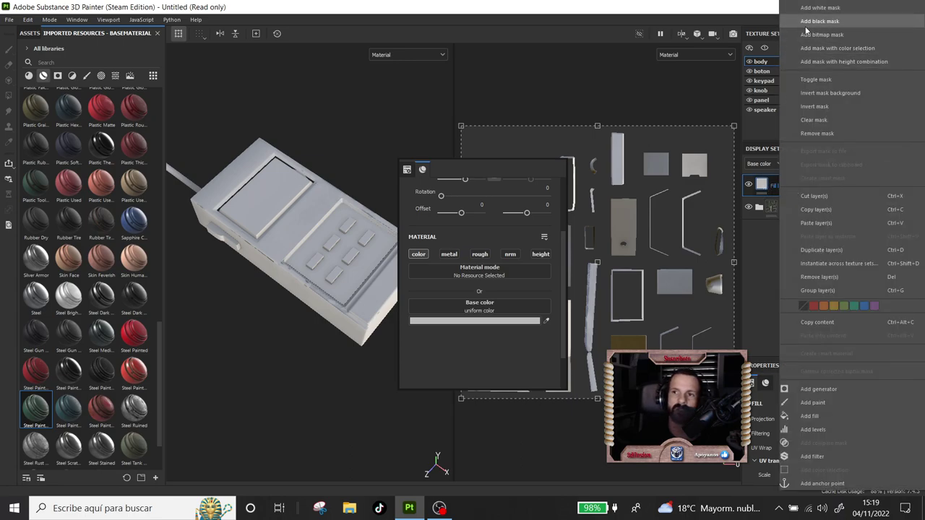
Give Fill layer 1 a black mask with a Curvature generator, Global Balance 0.26.
left_click(812, 23)
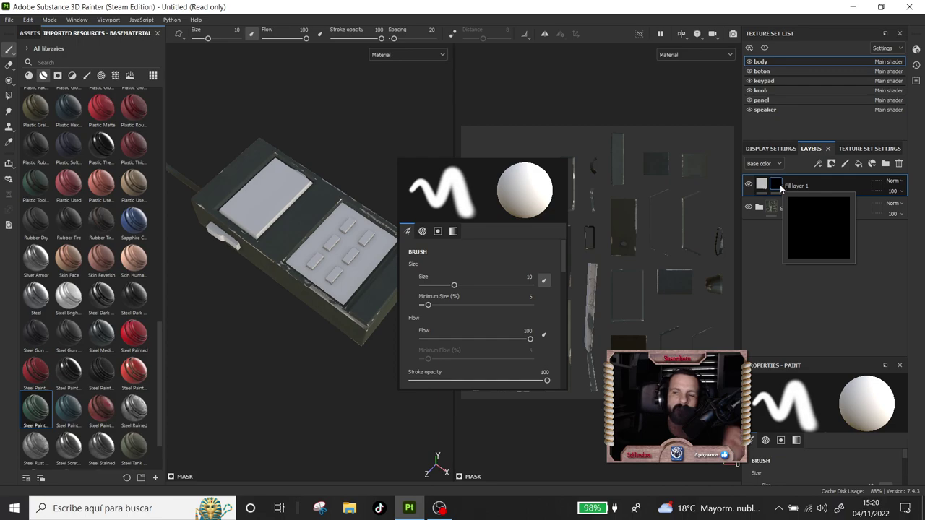
mouse_move(775, 185)
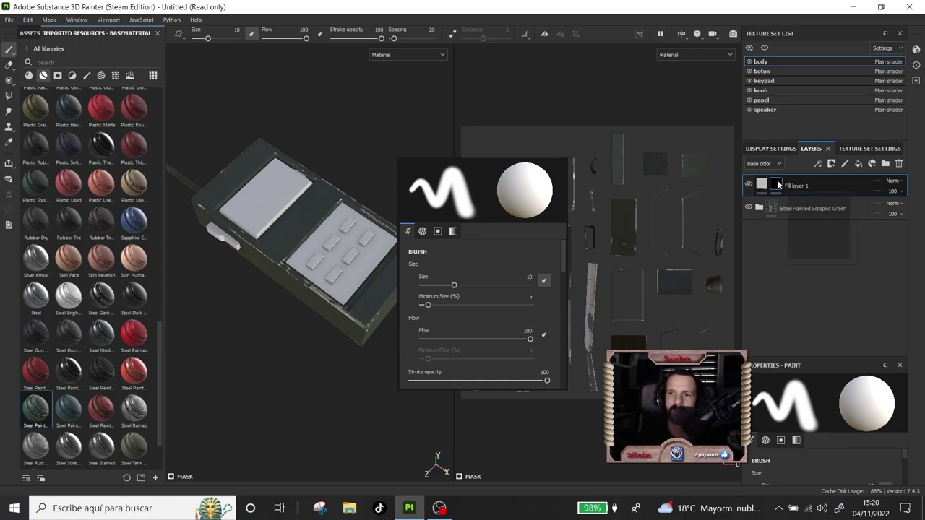
right_click(778, 185)
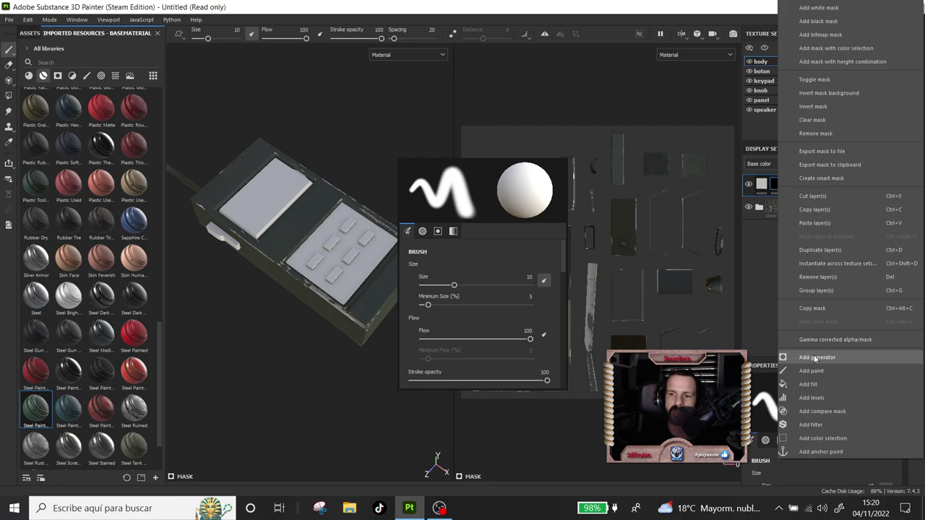
left_click(815, 357)
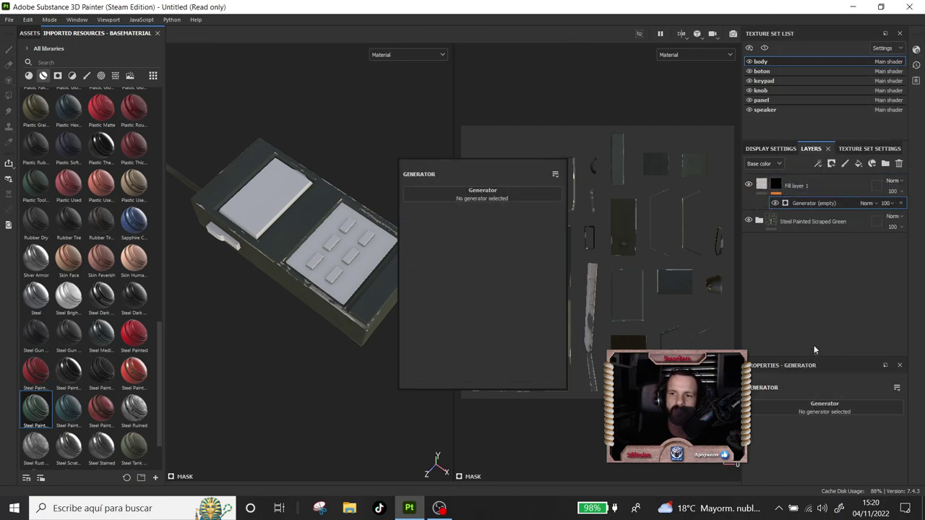
left_click(506, 194)
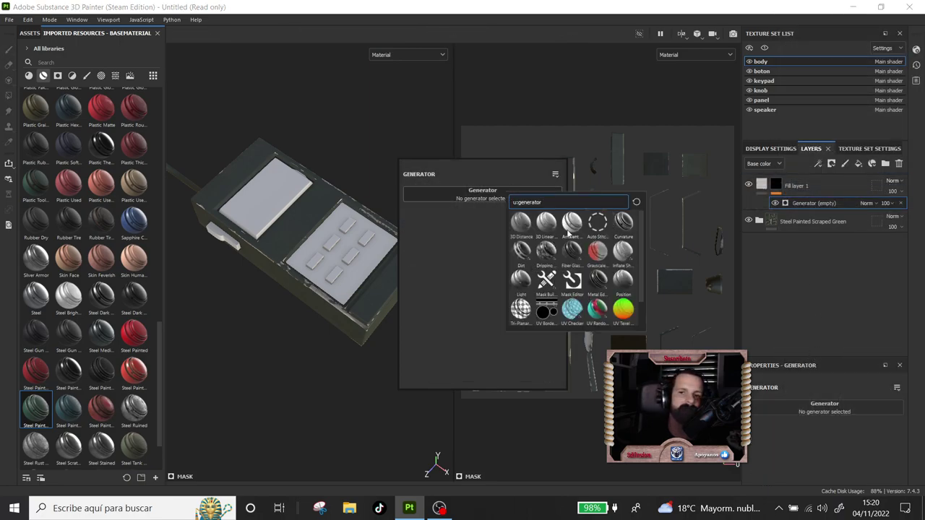
mouse_move(547, 249)
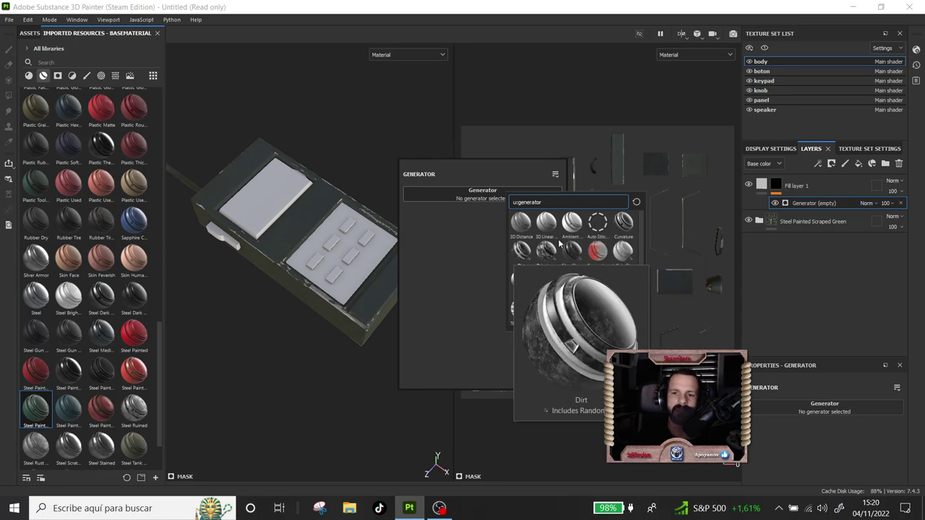
left_click(622, 220)
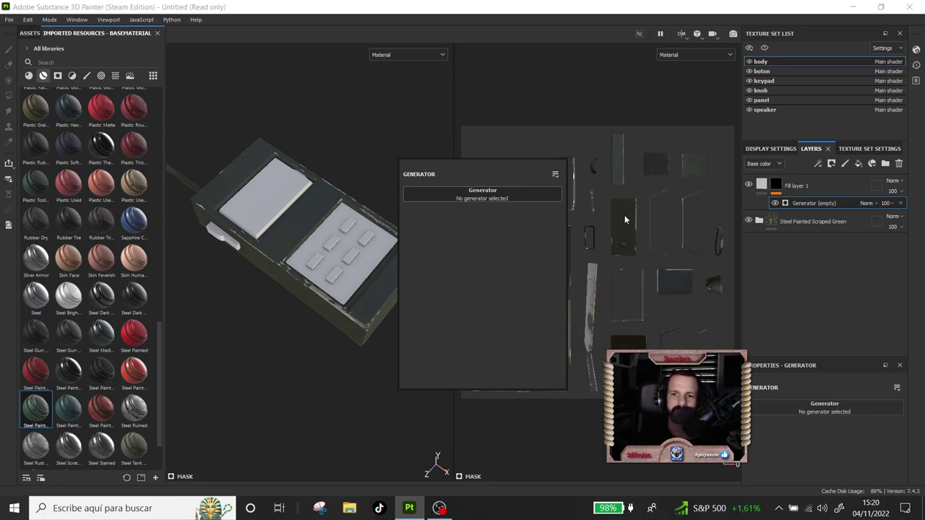
mouse_move(438, 259)
left_mouse_down()
mouse_move(465, 253)
mouse_move(450, 255)
left_mouse_up()
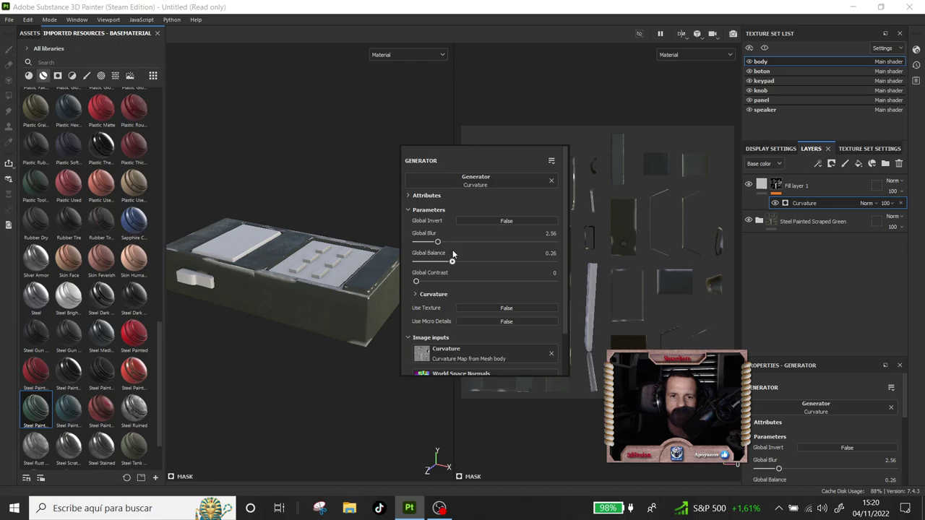
mouse_move(325, 313)
left_mouse_down("alt")
mouse_move(374, 342)
mouse_move(324, 354)
mouse_move(317, 316)
left_mouse_up("alt")
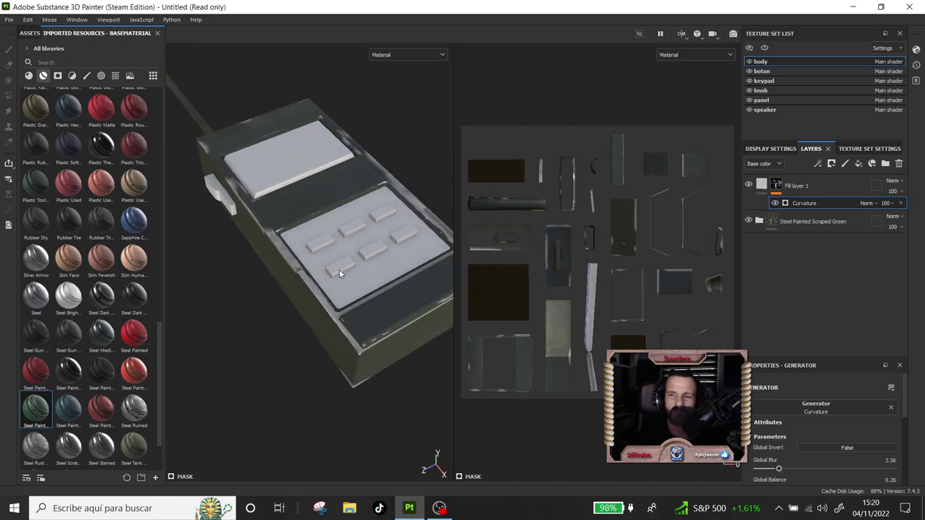
key("Delete")
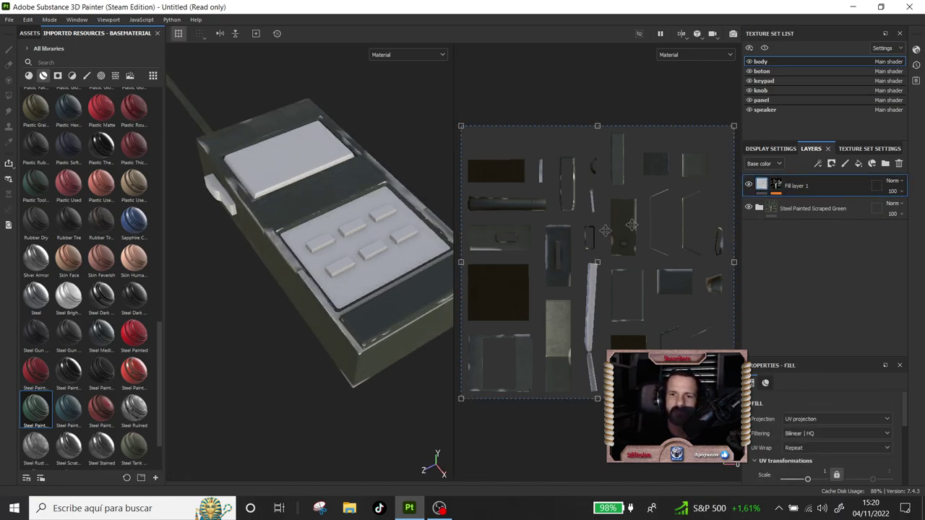
Change Fill layer 1's base colour to an olive tone.
right_click(633, 99)
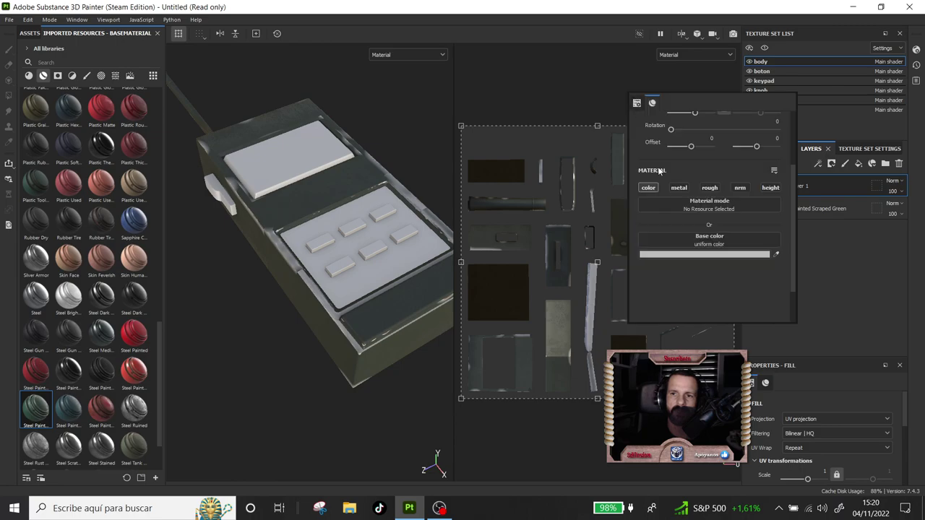
left_click(704, 257)
left_click(828, 316)
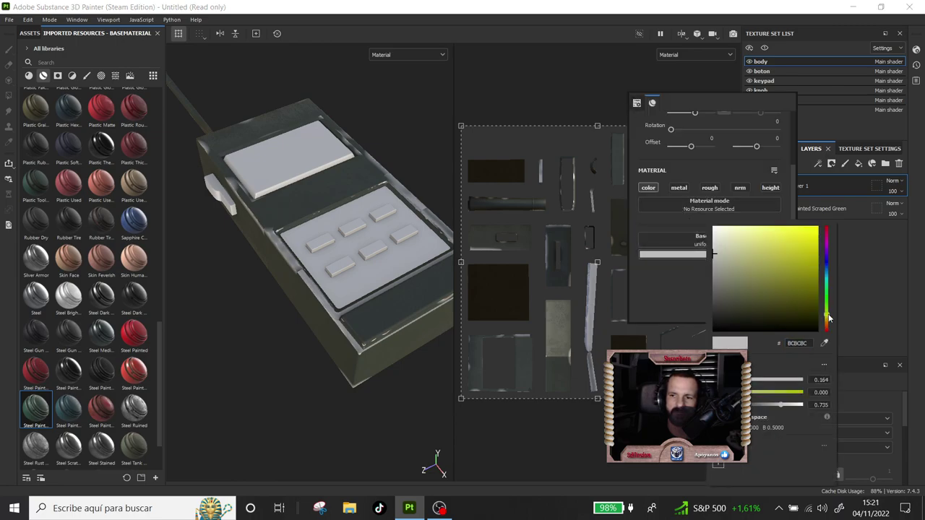
left_click(760, 288)
left_click(726, 300)
left_click_drag(727, 299, 748, 279)
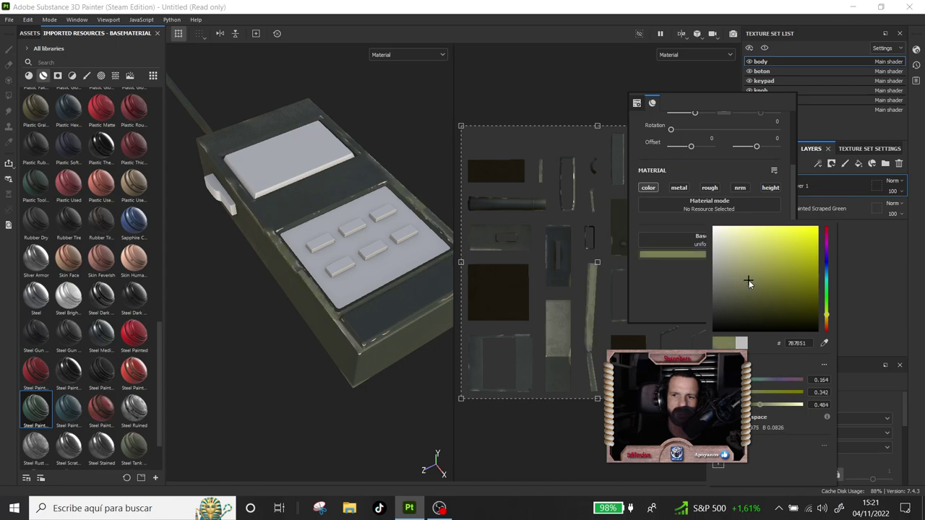
Enable the fill's normal and height channels, adjust its height, and hide the 2D view.
left_click(742, 188)
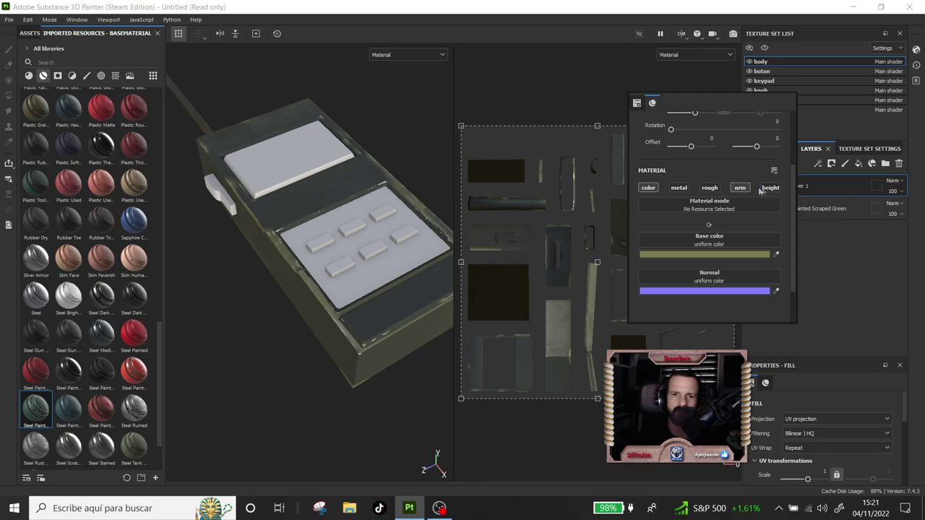
left_click(770, 188)
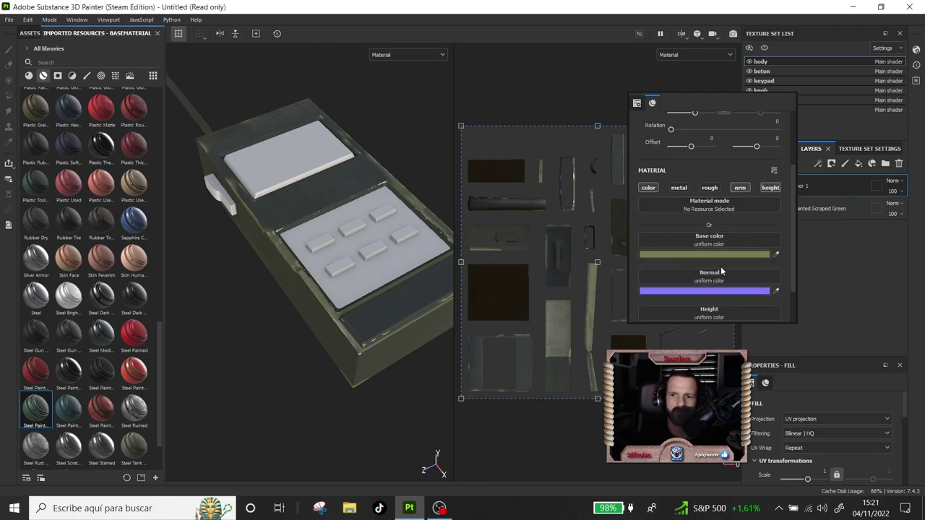
scroll(721, 266, "down", 2)
mouse_move(706, 286)
left_mouse_down()
mouse_move(742, 279)
mouse_move(659, 281)
left_mouse_up()
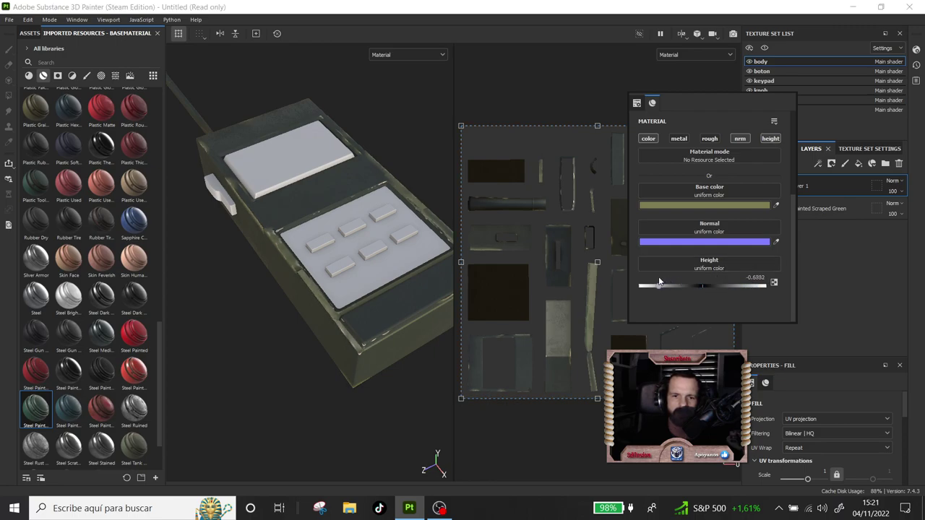
scroll(243, 297, "up", 3)
scroll(243, 286, "up", 2)
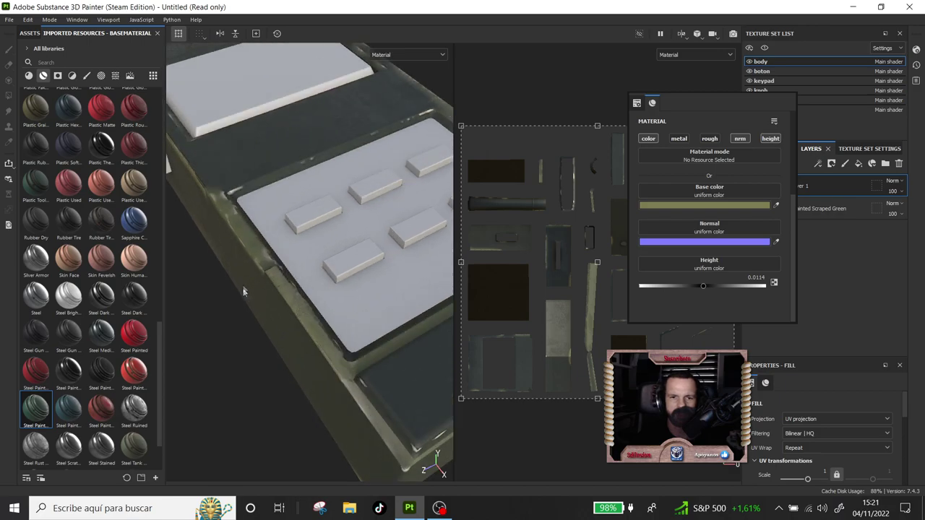
left_click_drag(281, 330, 448, 254, "alt")
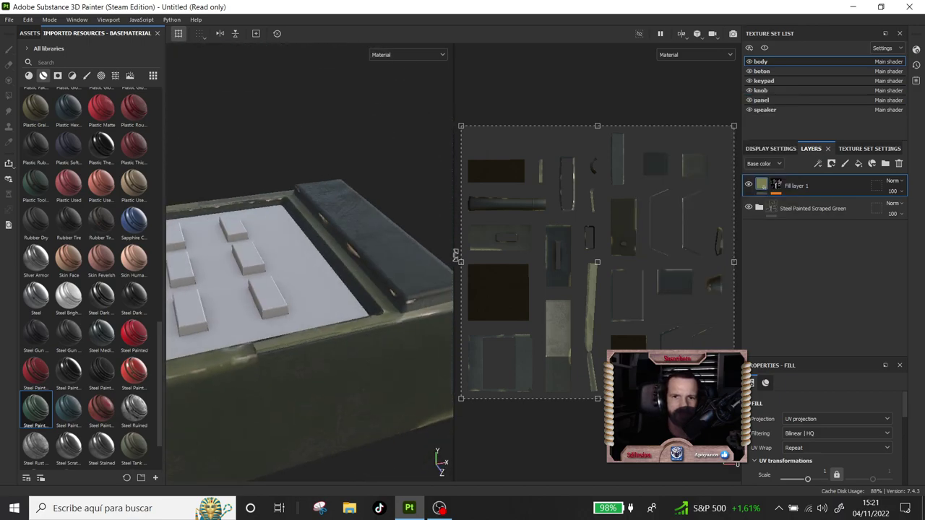
left_click_drag(455, 254, 735, 261)
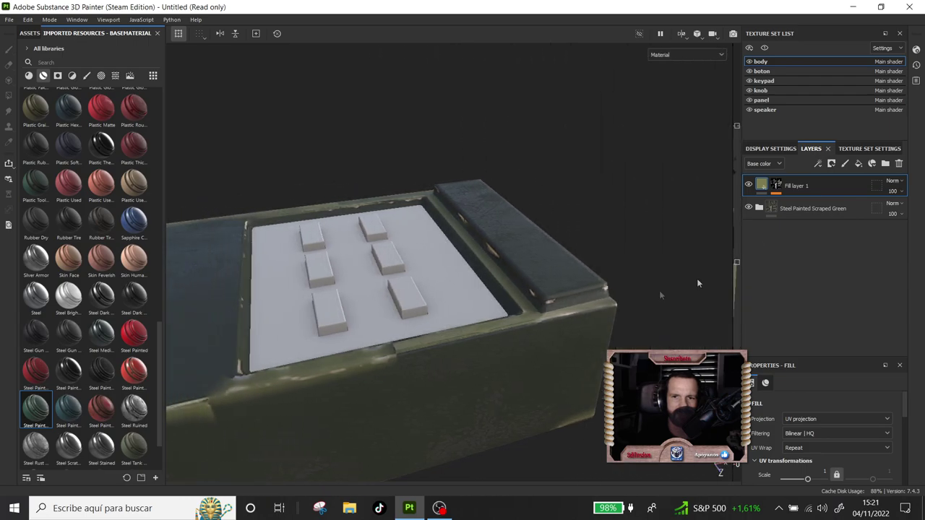
Inspect the olive edge tint from several angles, then select Fill layer 1's mask.
mouse_move(555, 316)
left_mouse_down("alt")
mouse_move(577, 271)
mouse_move(586, 275)
left_mouse_up("alt")
right_click(586, 275)
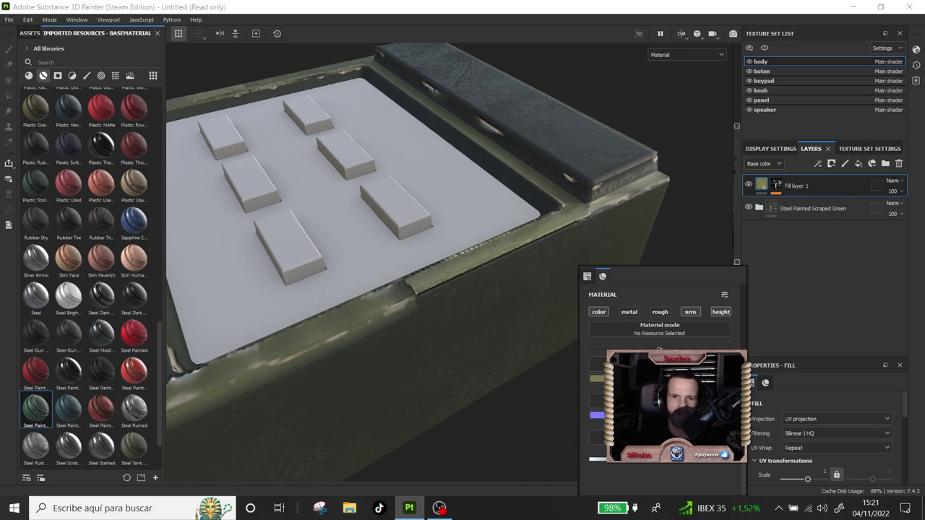
left_click_drag(470, 210, 503, 205, "alt")
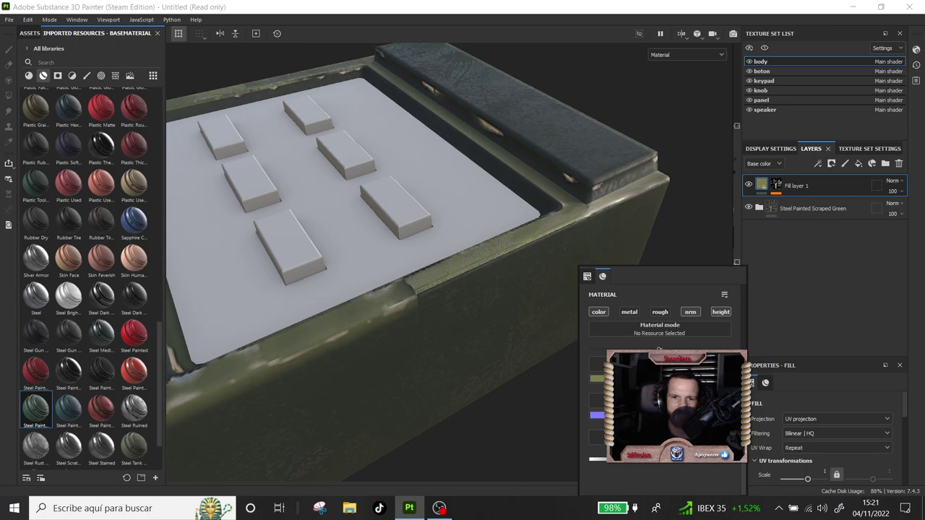
scroll(502, 202, "down", 4)
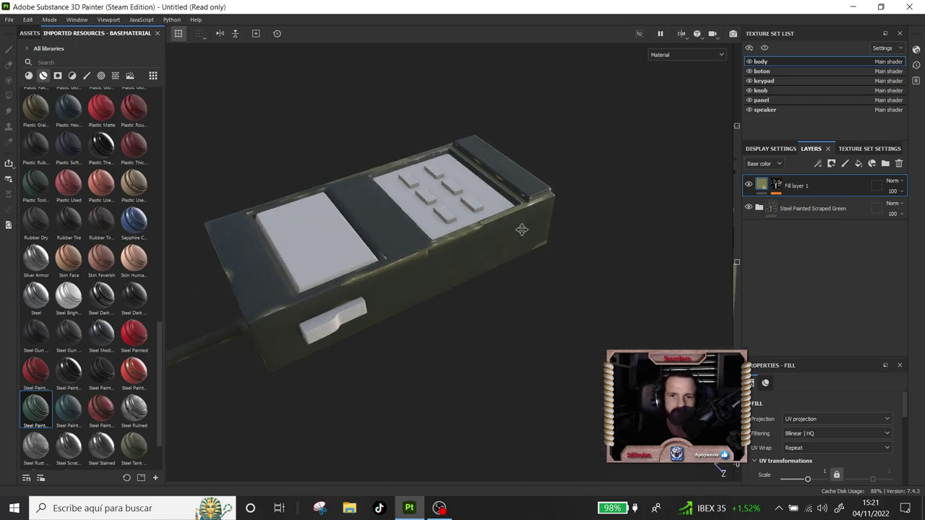
mouse_move(496, 271)
left_mouse_down("alt")
mouse_move(434, 332)
mouse_move(373, 355)
left_mouse_up("alt")
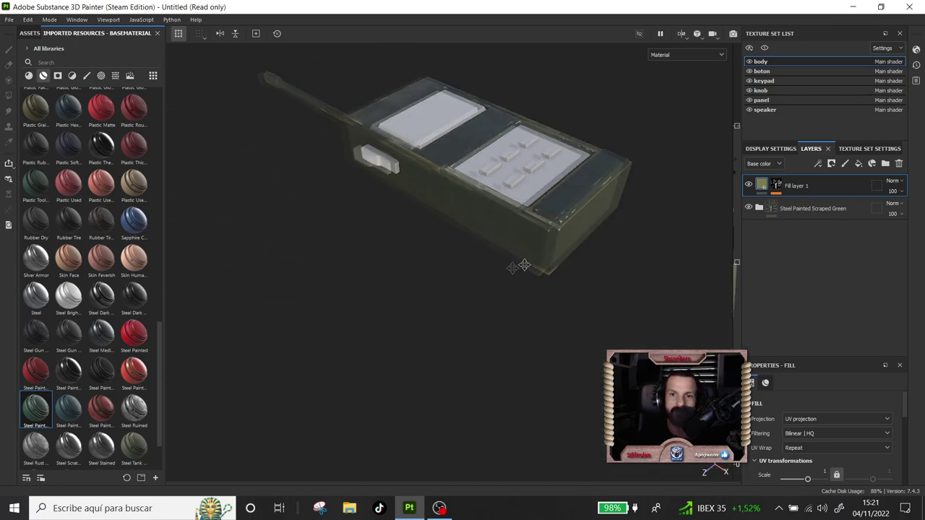
left_click_drag(373, 356, 410, 331, "alt")
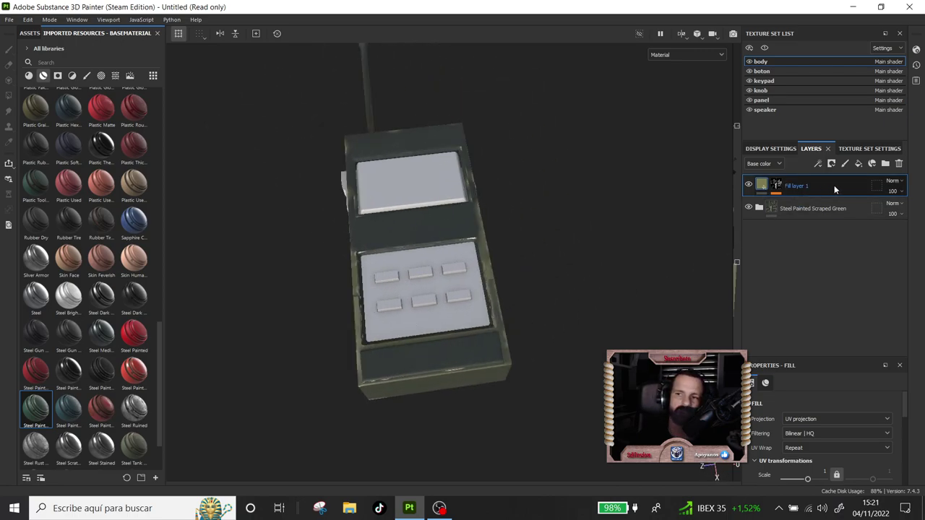
left_click(776, 184)
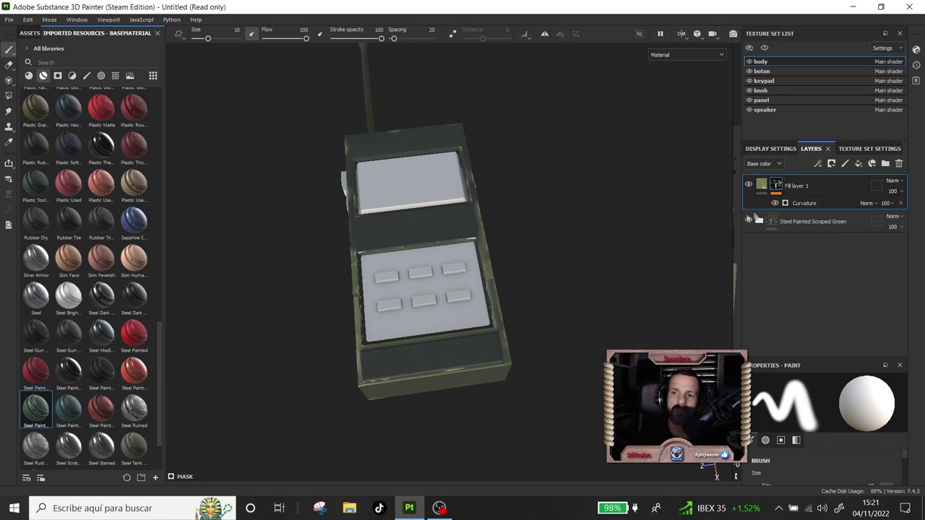
Replace the mask's Curvature generator with a Dirt generator.
right_click(698, 213)
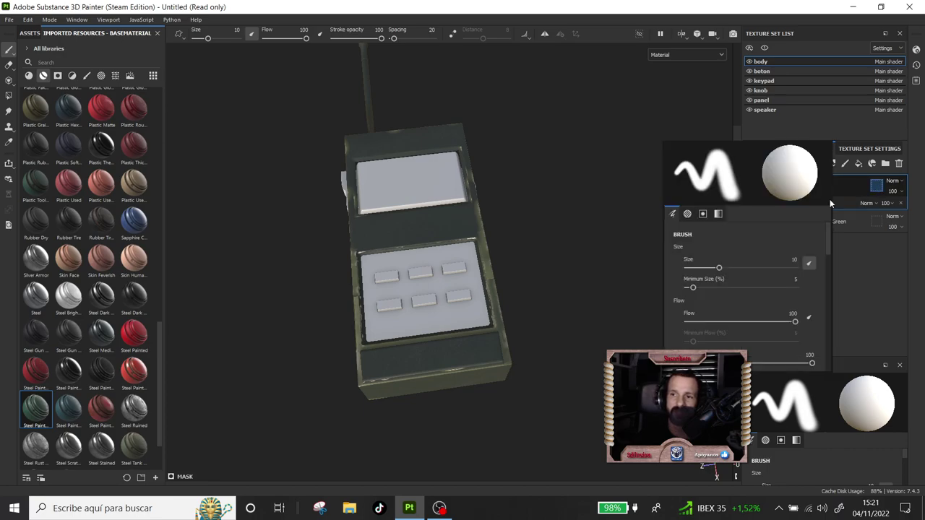
left_click(854, 204)
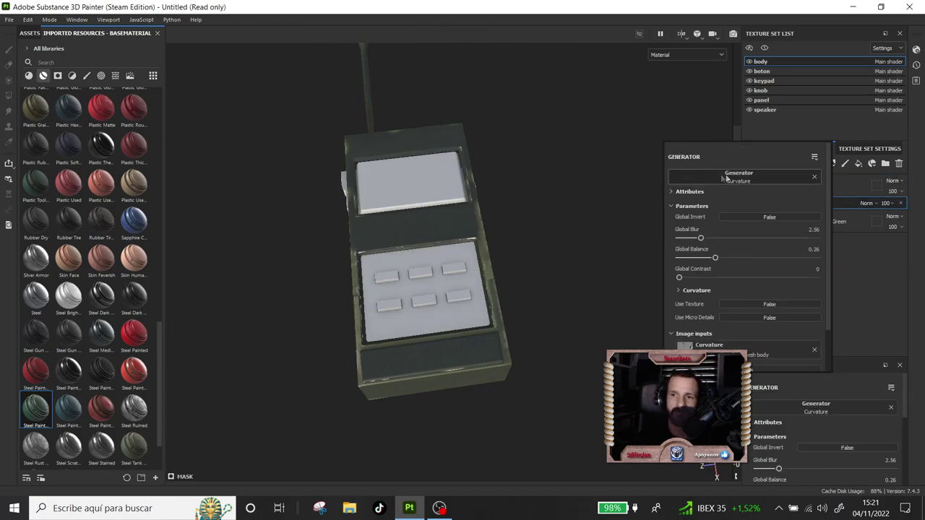
left_click(726, 176)
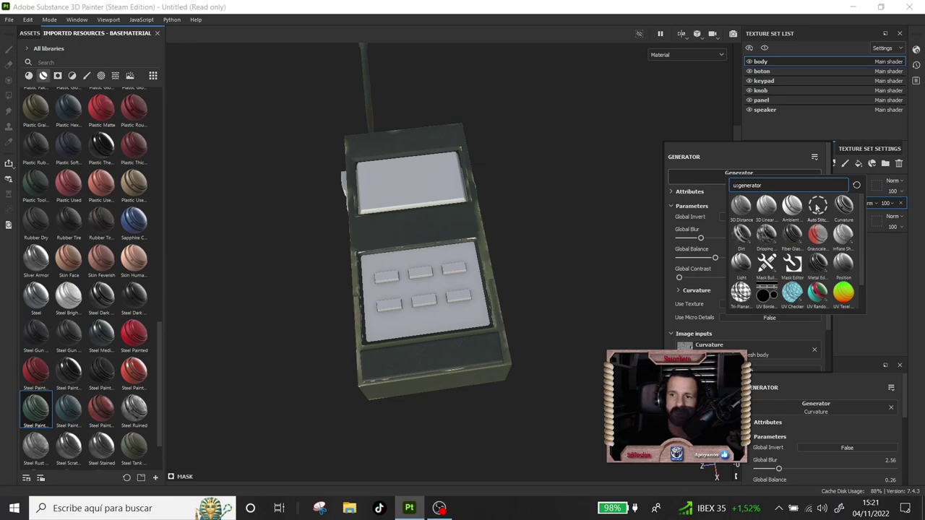
left_click(742, 234)
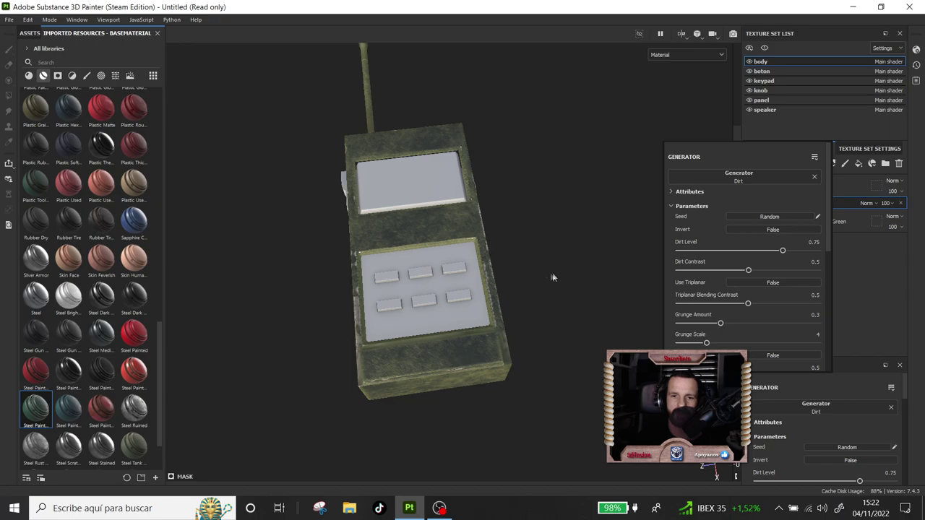
scroll(506, 239, "up", 2)
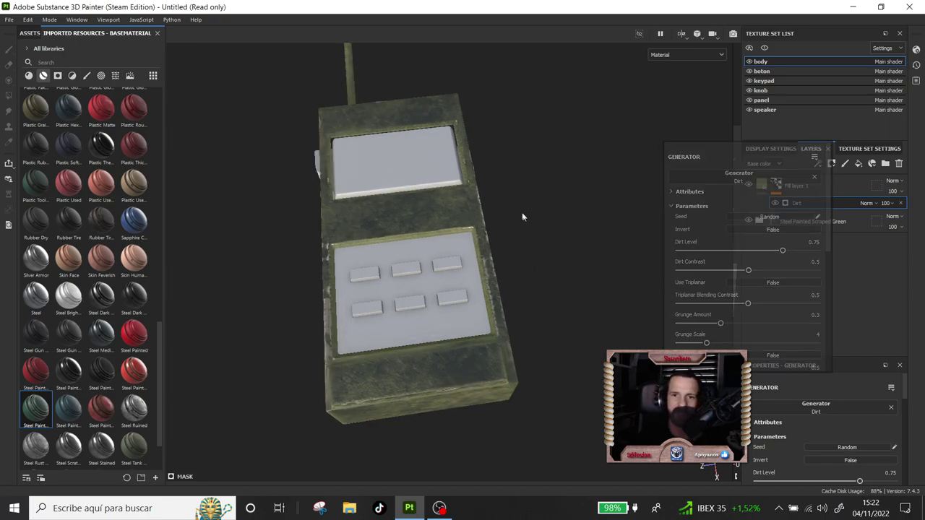
left_click_drag(673, 177, 529, 244)
Set Dirt Level to 0.63 and Dirt Contrast to 0.54, checking the body from different angles.
mouse_move(636, 318)
left_mouse_down()
mouse_move(621, 317)
mouse_move(624, 307)
left_mouse_up()
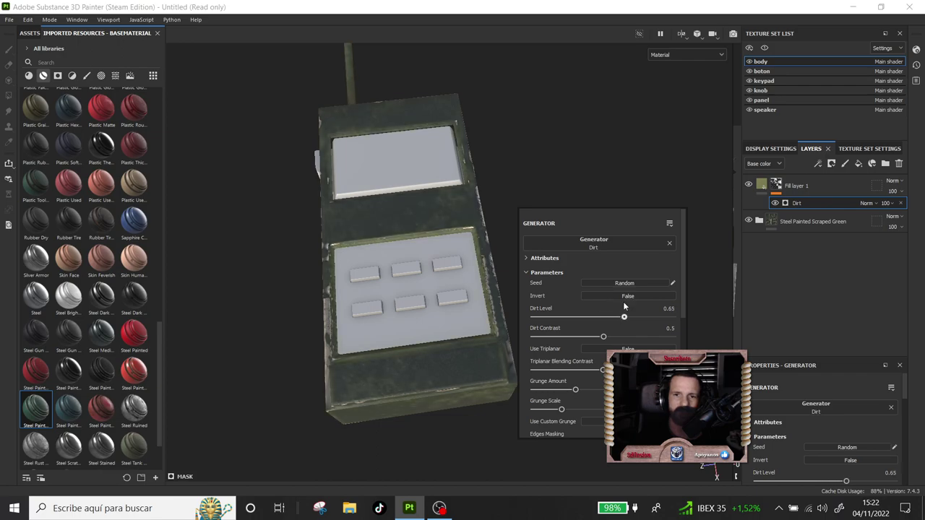
left_click_drag(612, 338, 614, 335)
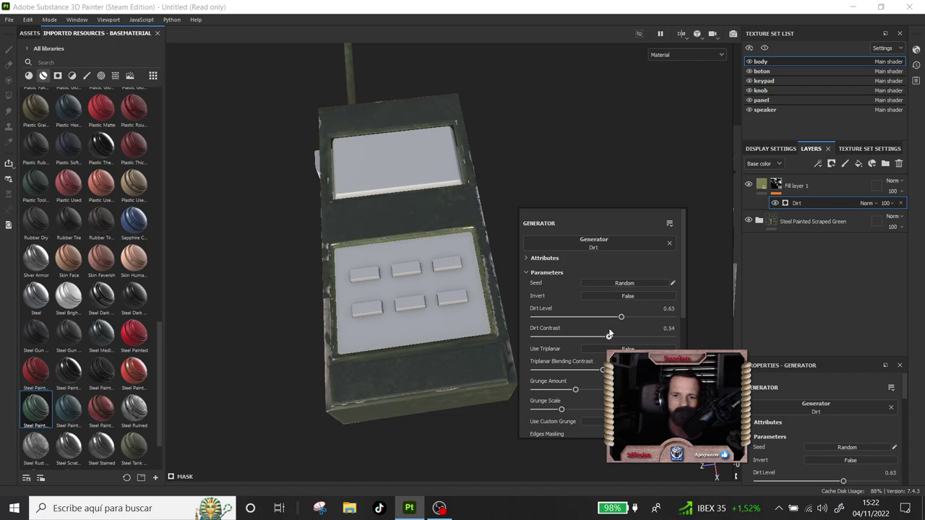
left_click_drag(433, 146, 523, 148, "alt")
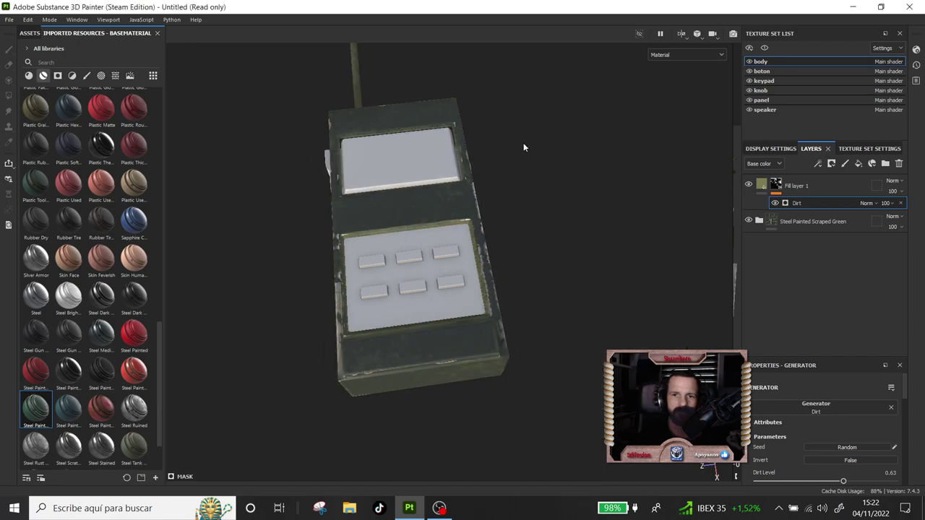
mouse_move(370, 308)
left_mouse_down("alt")
mouse_move(532, 305)
mouse_move(367, 324)
mouse_move(448, 245)
mouse_move(434, 303)
mouse_move(394, 267)
mouse_move(339, 354)
mouse_move(415, 237)
mouse_move(407, 295)
mouse_move(476, 199)
mouse_move(516, 206)
left_mouse_up("alt")
scroll(388, 286, "up", 3)
scroll(390, 288, "up", 3)
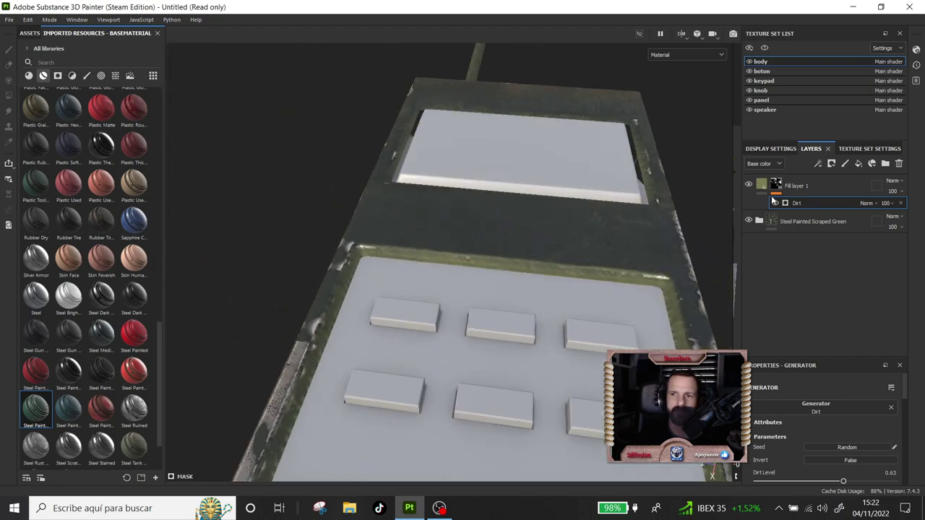
left_click(764, 185)
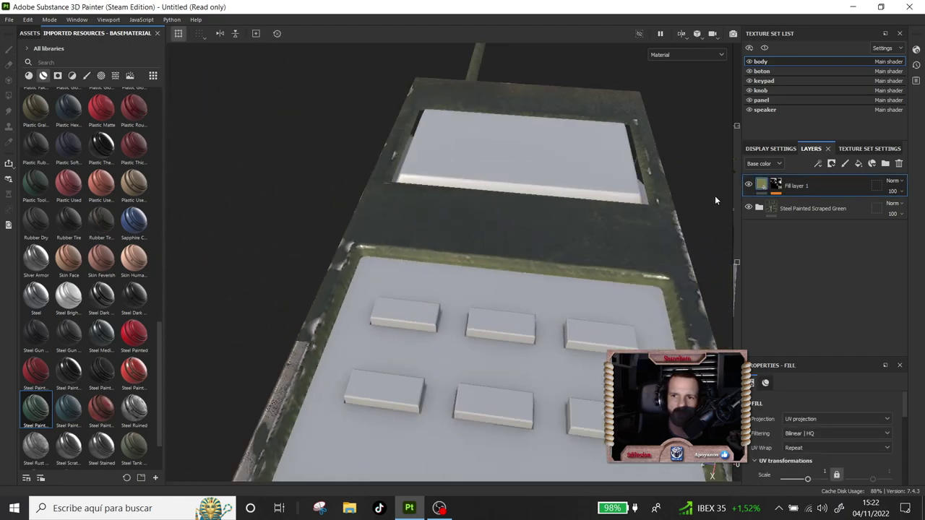
Nudge Fill layer 1's base colour hue toward a warmer olive.
right_click(714, 200)
left_click(763, 304)
left_click_drag(886, 315, 890, 320)
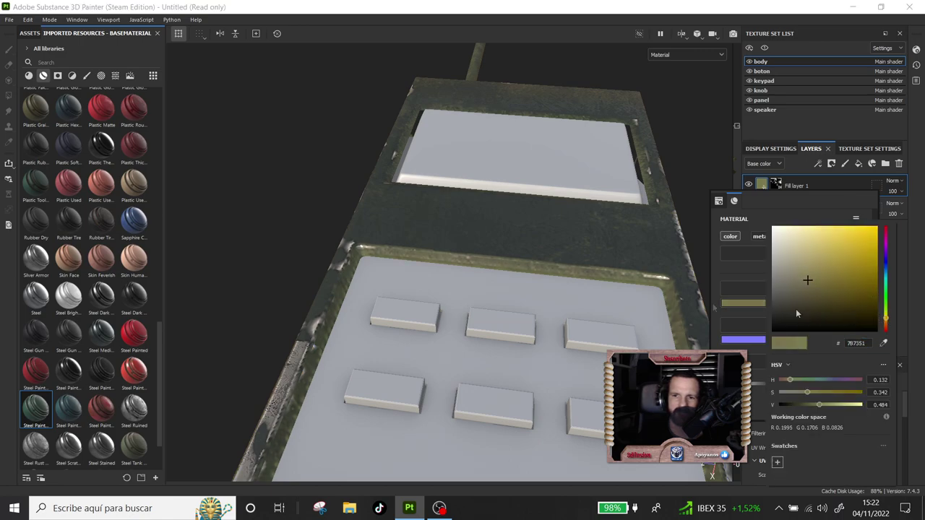
left_click(486, 210)
Expand Fill layer 1 to reveal its Dirt generator.
mouse_move(370, 197)
left_mouse_down("alt")
mouse_move(380, 275)
mouse_move(424, 201)
mouse_move(386, 334)
left_mouse_up("alt")
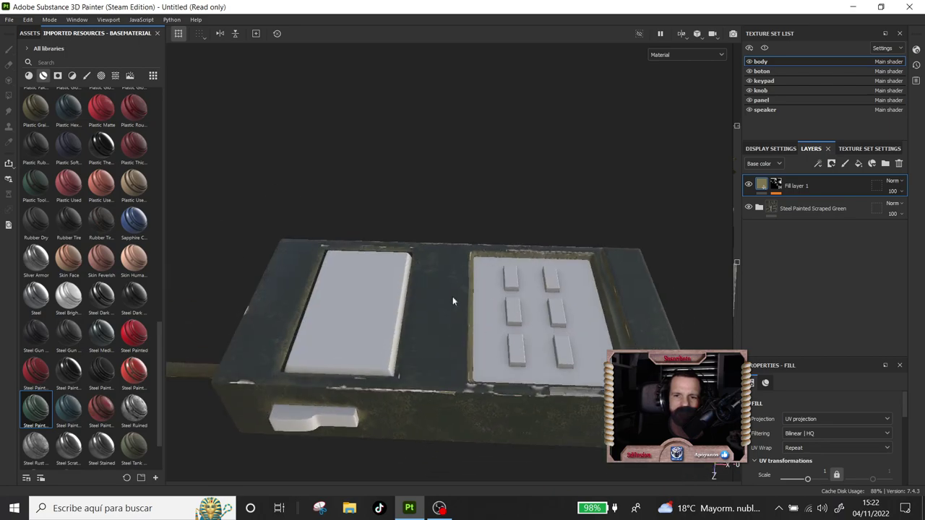
scroll(477, 257, "up", 2)
scroll(474, 259, "up", 3)
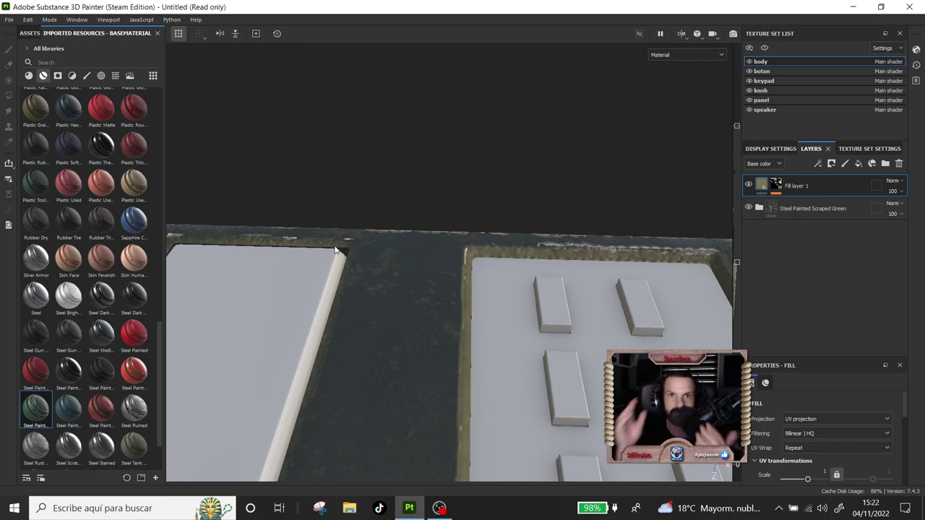
left_click(795, 203)
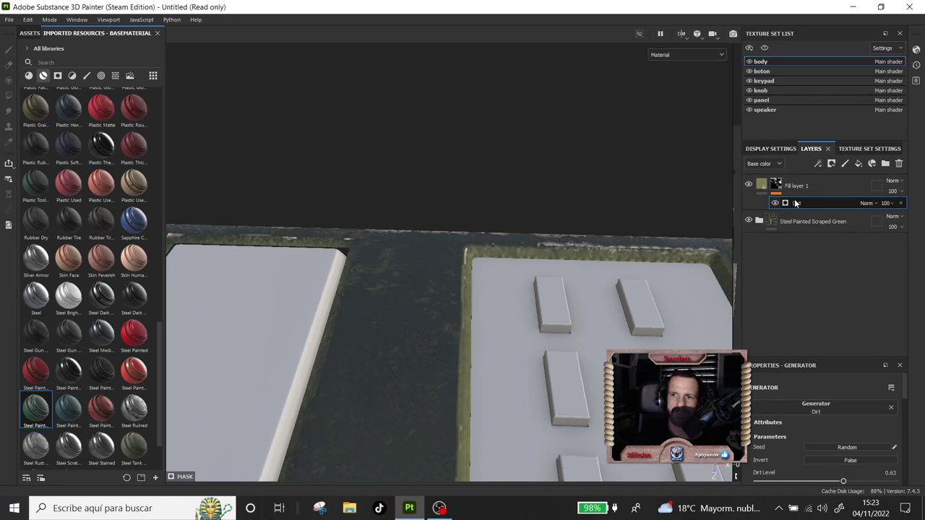
right_click(794, 188)
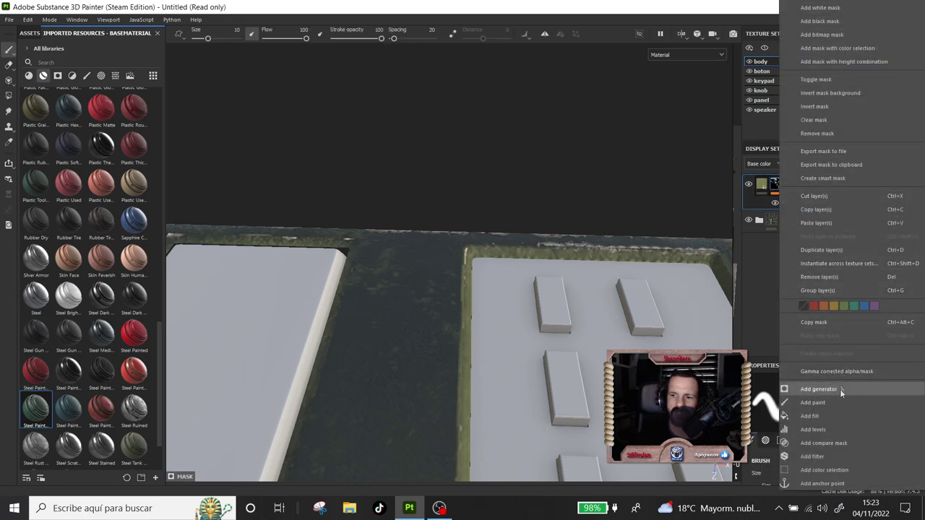
Add a Paint effect to Fill layer 1's mask and frame the keypad panel's top-left corner.
left_click(831, 402)
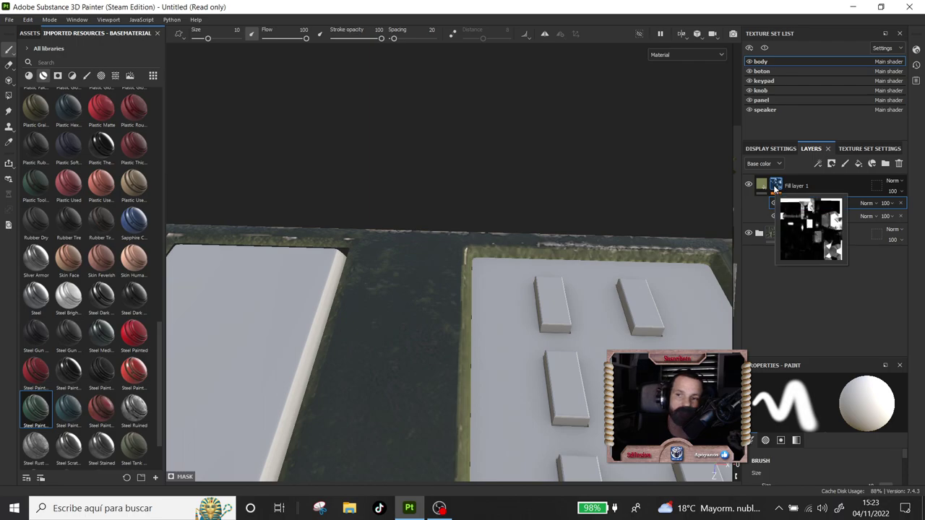
left_click(775, 217)
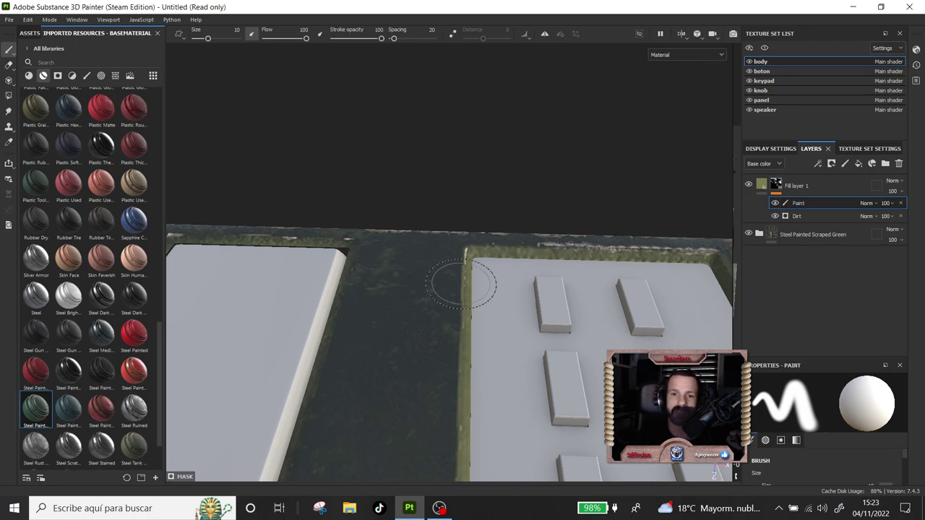
left_click_drag(434, 283, 409, 283)
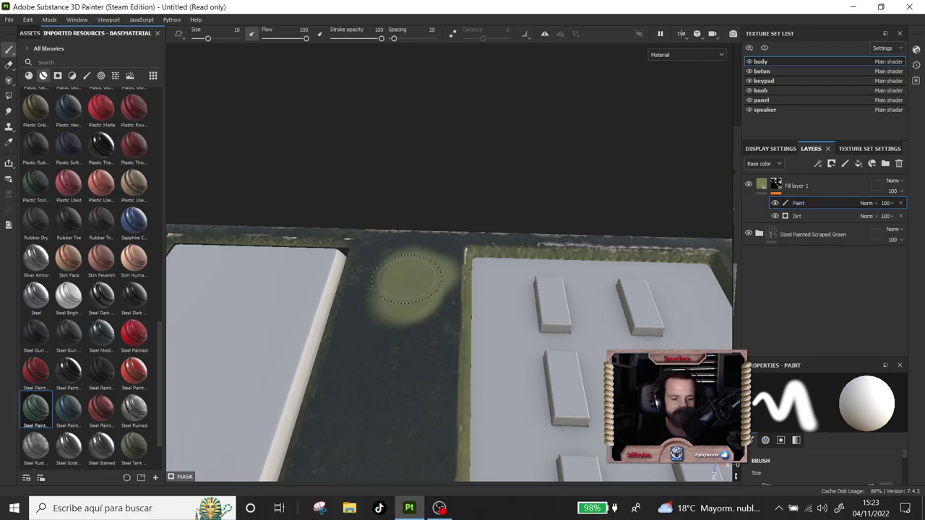
key("ctrl+z")
left_click_drag(412, 326, 434, 289, "alt")
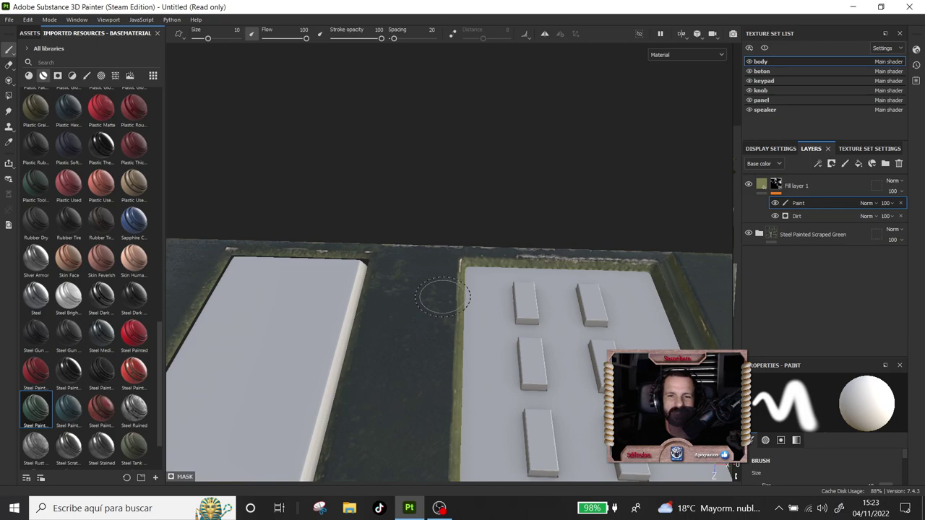
left_click_drag(425, 239, 423, 340, "alt")
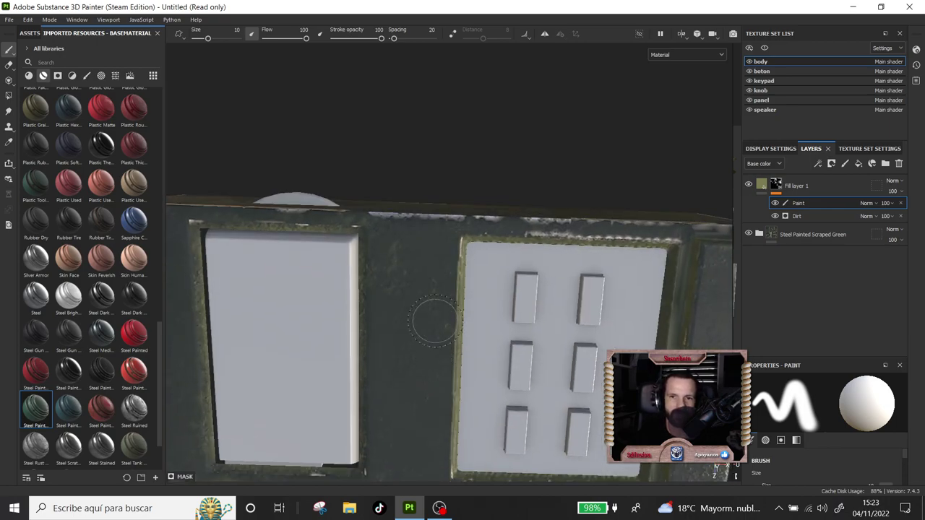
scroll(436, 316, "up", 2)
scroll(416, 246, "up", 2)
middle_click_drag(433, 217, 361, 244, "alt")
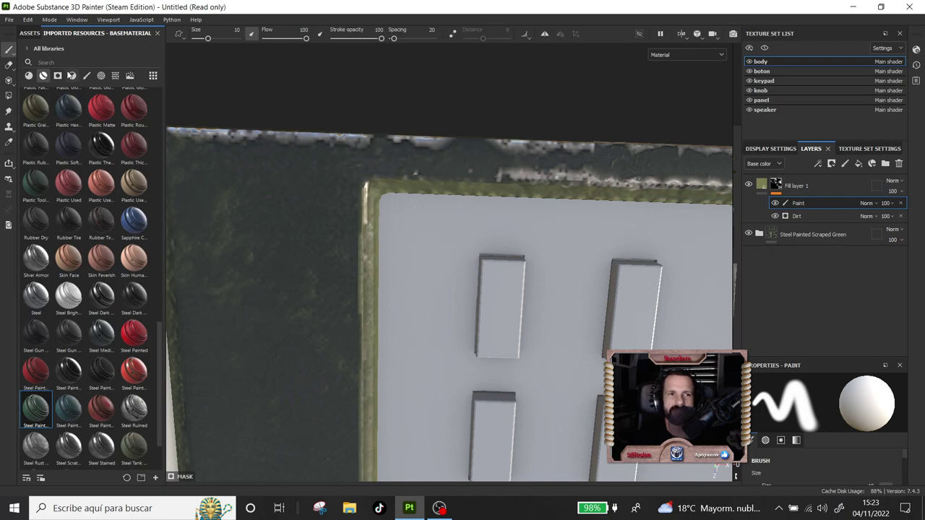
Paint grime along the keypad panel's left edge with the Artistic Soft brush.
left_click(89, 77)
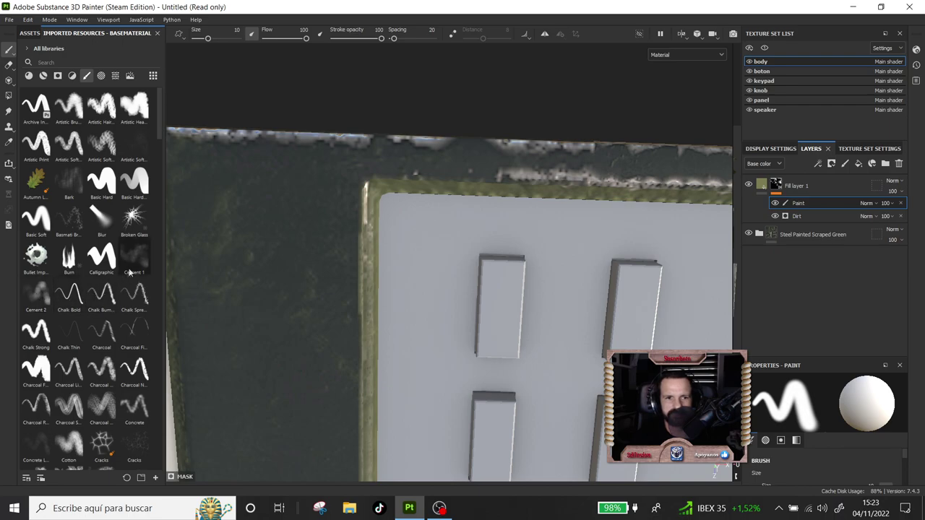
left_click(68, 143)
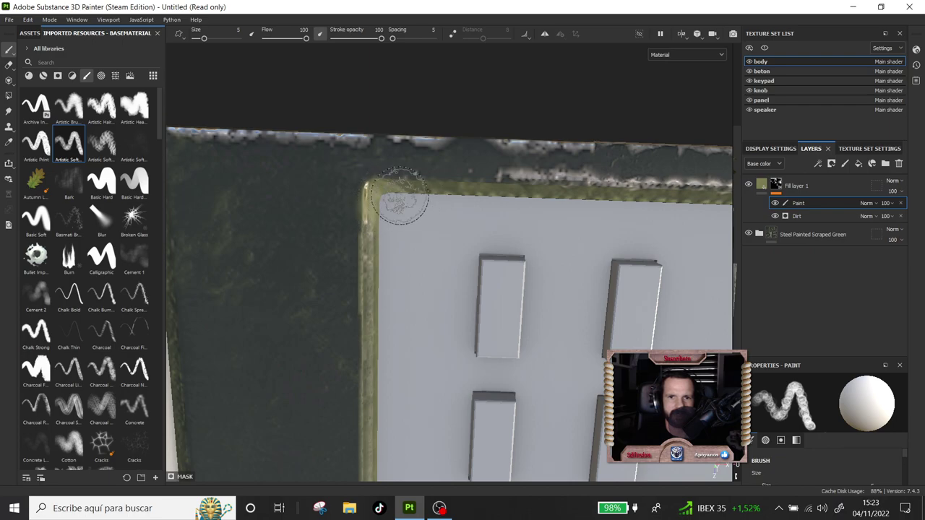
mouse_move(399, 204)
left_mouse_down()
mouse_move(376, 179)
mouse_move(375, 259)
mouse_move(398, 244)
mouse_move(404, 275)
mouse_move(422, 212)
mouse_move(401, 223)
left_mouse_up()
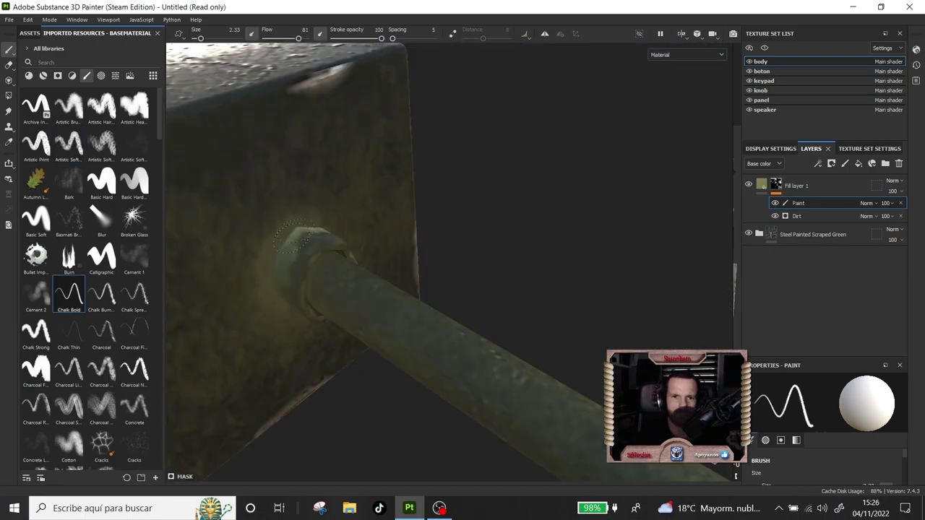
mouse_move(293, 244)
left_mouse_down("alt")
mouse_move(504, 271)
mouse_move(159, 255)
left_mouse_up("alt")
left_click_drag(436, 320, 312, 385, "alt")
mouse_move(499, 263)
left_mouse_down("alt")
mouse_move(444, 279)
mouse_move(388, 170)
mouse_move(403, 103)
mouse_move(440, 93)
mouse_move(541, 103)
mouse_move(570, 209)
mouse_move(614, 270)
mouse_move(520, 303)
mouse_move(441, 309)
mouse_move(473, 224)
left_mouse_up("alt")
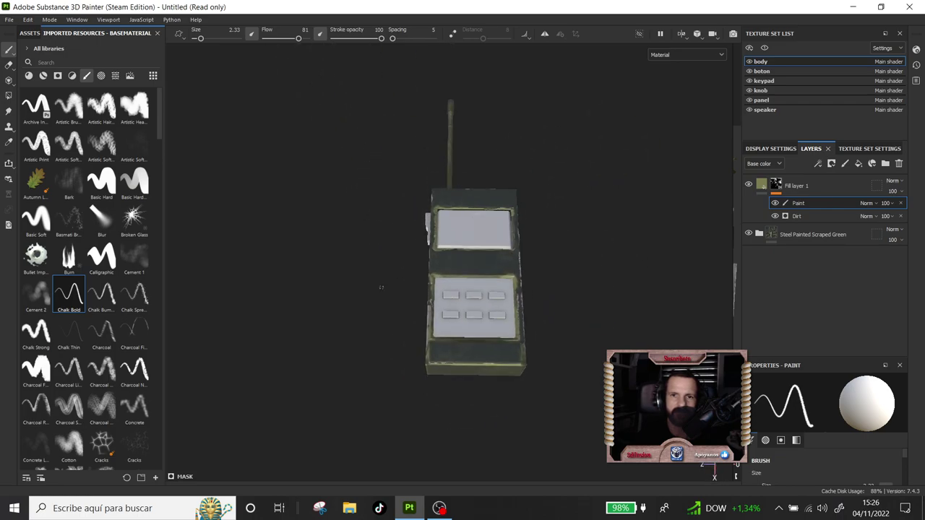
left_click_drag(381, 287, 486, 285, "alt")
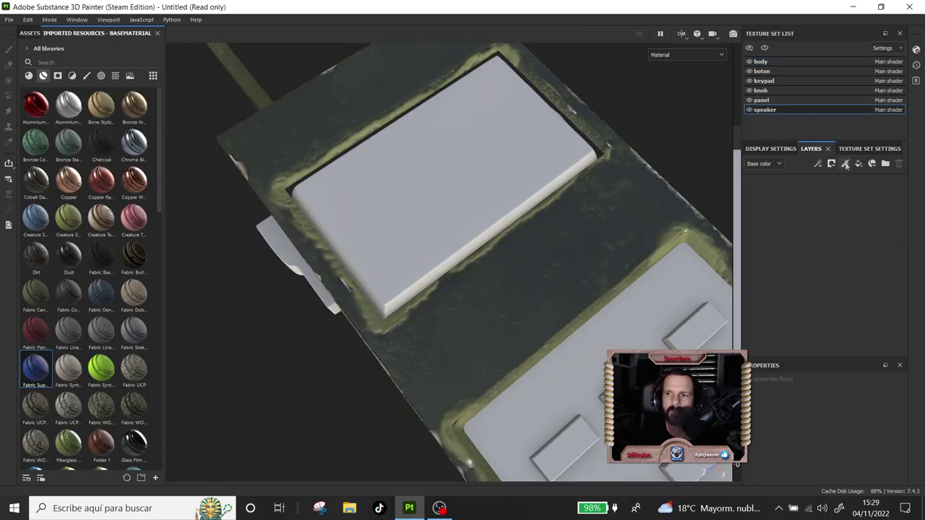
Add a fill layer to the speaker with colour, metal, roughness and normal channels disabled.
left_click(859, 164)
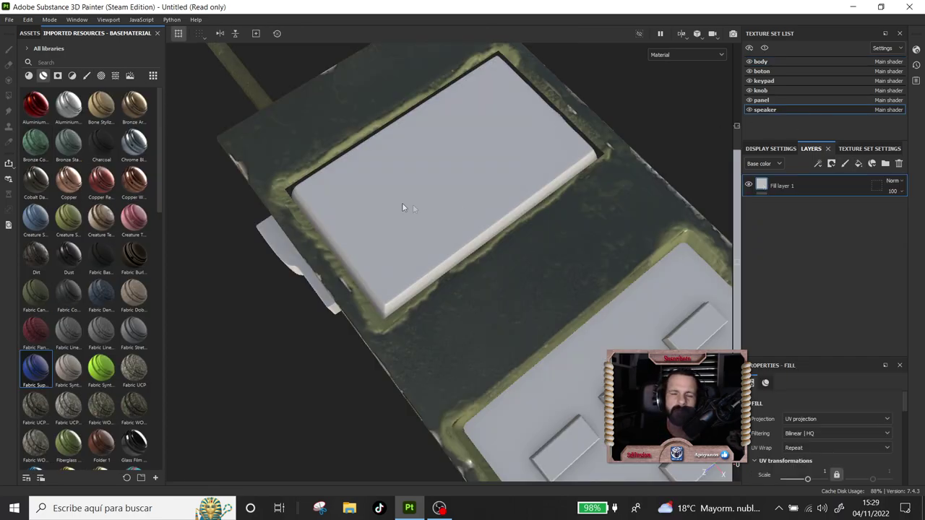
right_click(468, 185)
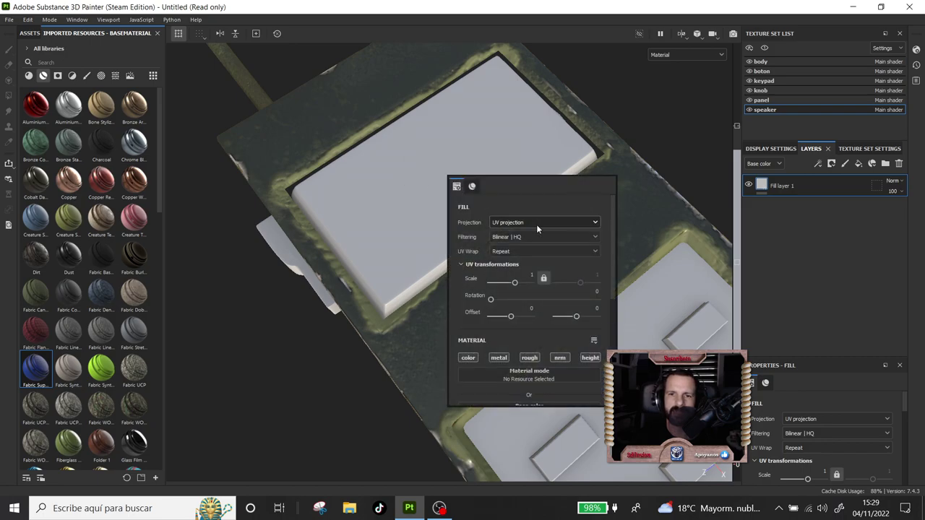
left_click(469, 358)
left_click(498, 358)
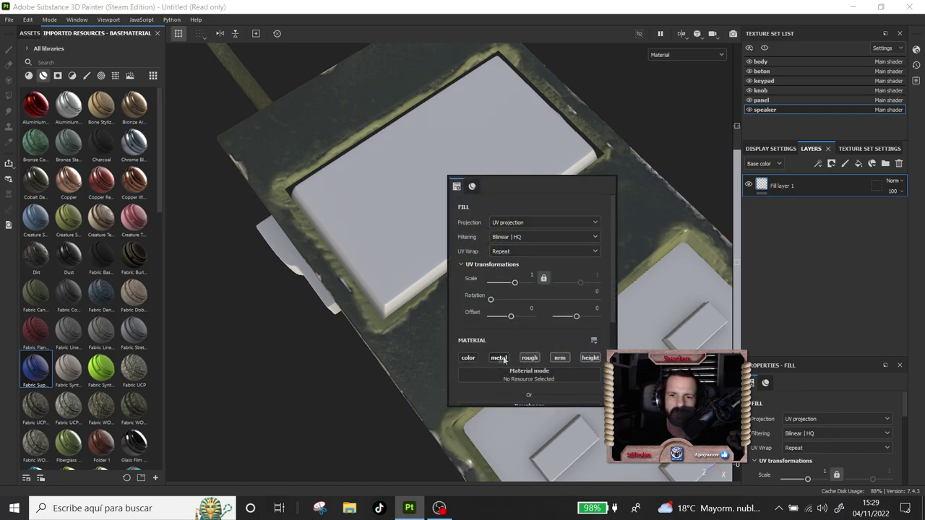
left_click(528, 357)
left_click(559, 358)
Use the Circles pattern as the fill layer's height map.
scroll(556, 371, "down", 3)
left_click(538, 277)
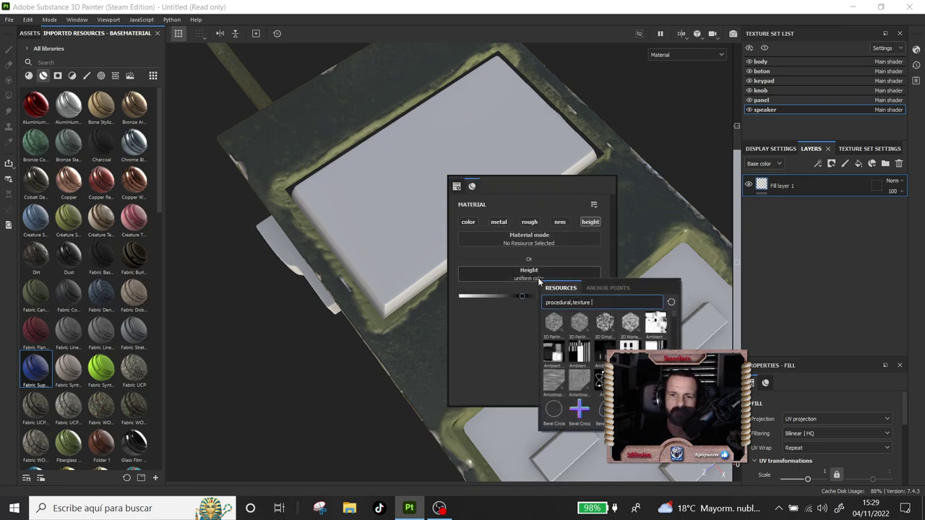
scroll(586, 367, "down", 5)
scroll(588, 371, "down", 3)
left_click(581, 352)
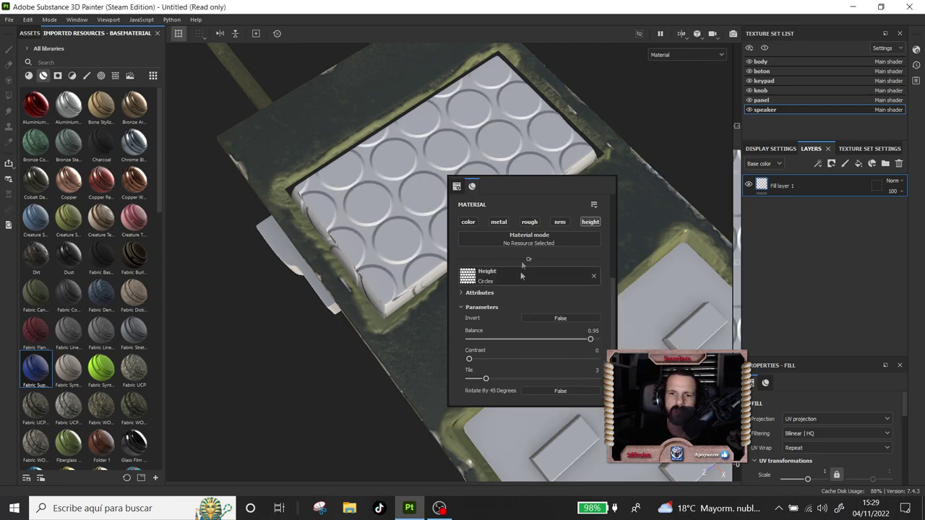
Tune the Circles pattern to Balance 0.94 and denser tiling, toggling 45-degree rotation on and off.
mouse_move(609, 265)
left_mouse_down()
mouse_move(562, 265)
mouse_move(607, 263)
left_mouse_up()
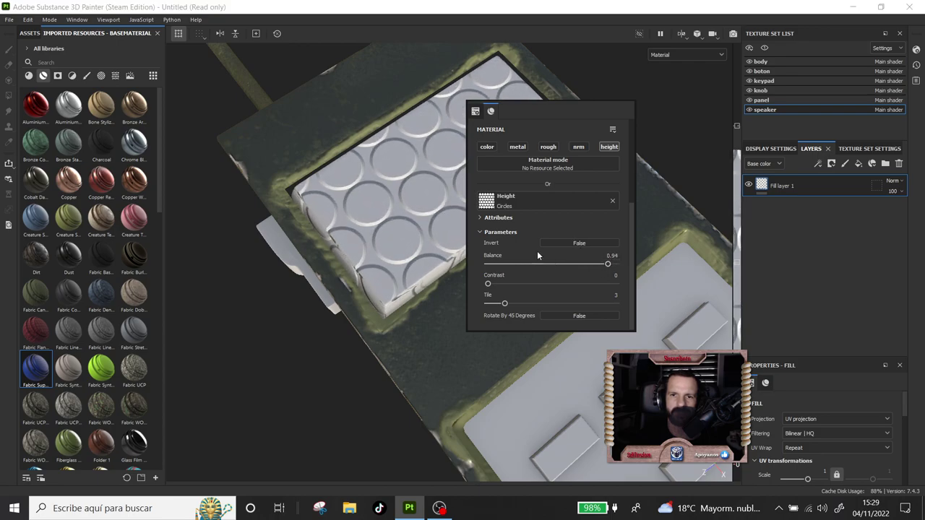
scroll(537, 250, "up", 3)
left_click_drag(538, 207, 522, 209)
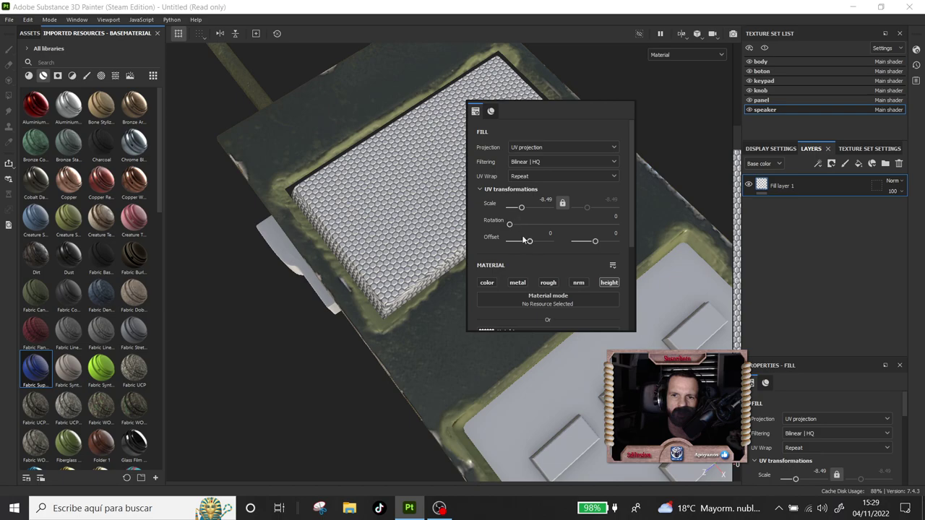
scroll(558, 248, "down", 5)
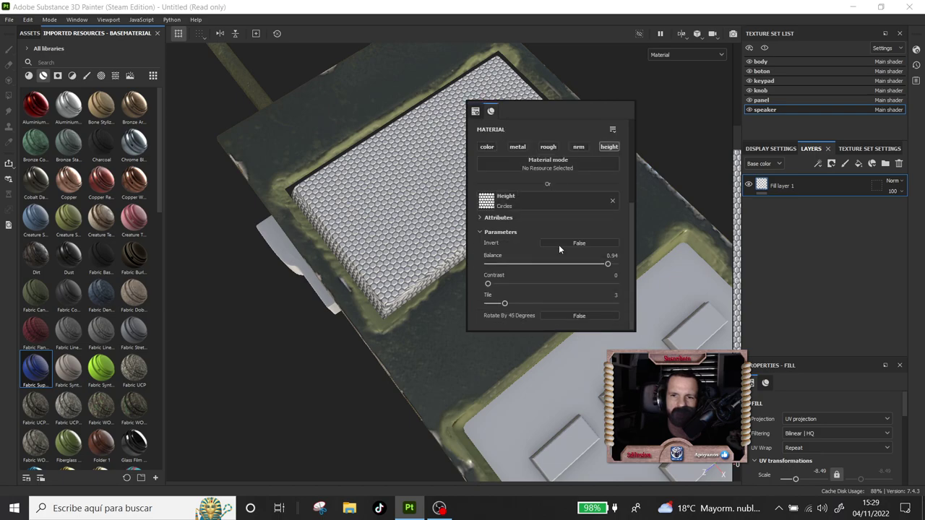
left_click(555, 315)
scroll(391, 277, "up", 2)
scroll(391, 277, "up", 2)
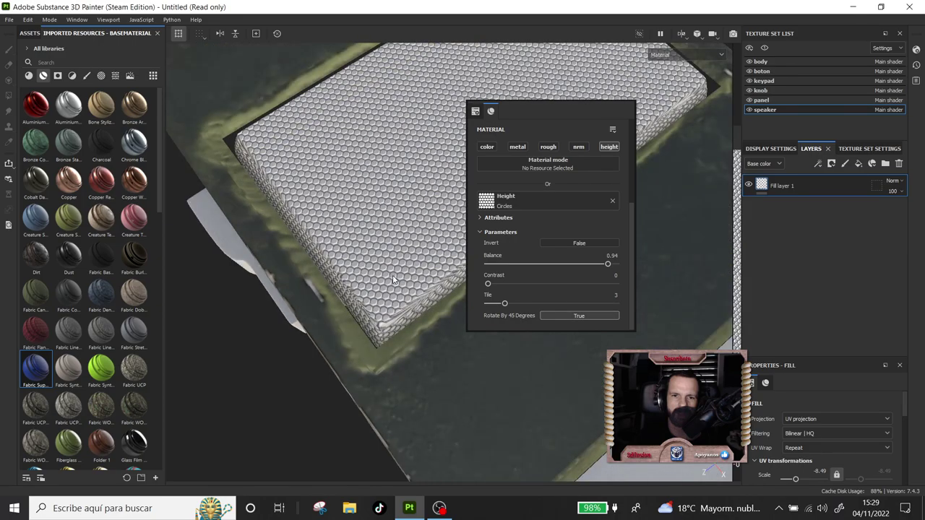
scroll(391, 277, "up", 2)
scroll(391, 277, "up", 2)
scroll(391, 277, "up", 2)
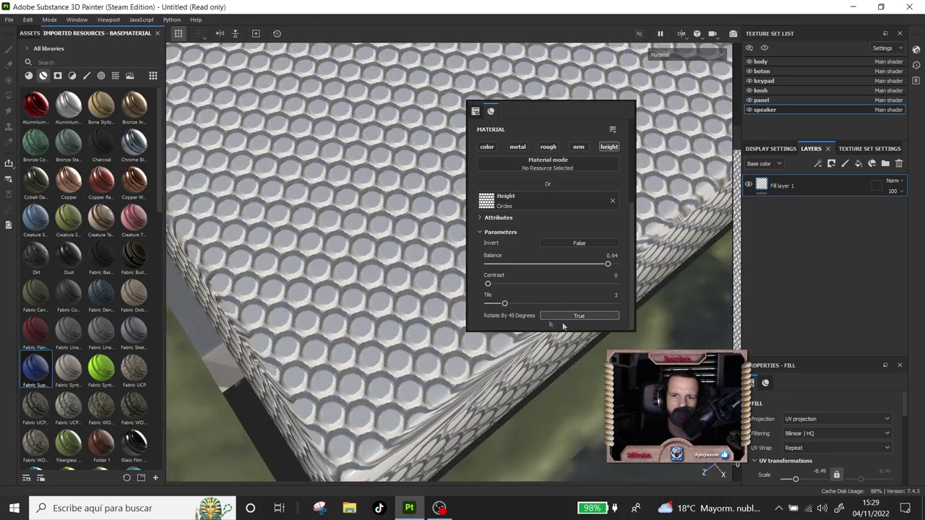
left_click(578, 316)
scroll(578, 316, "down", 2)
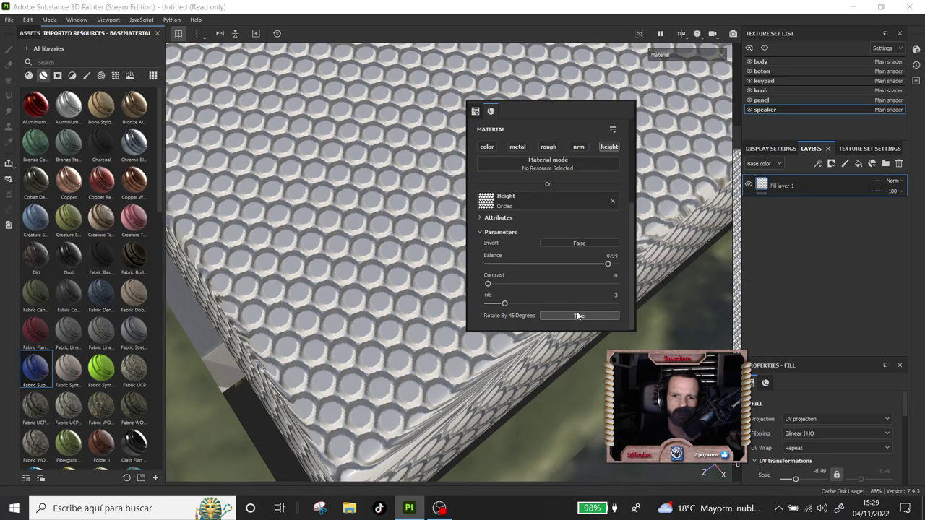
scroll(578, 316, "down", 2)
Drop Plastic Matte Pure onto the speaker and set its base colour to #151617.
left_click_drag(35, 186, 316, 183)
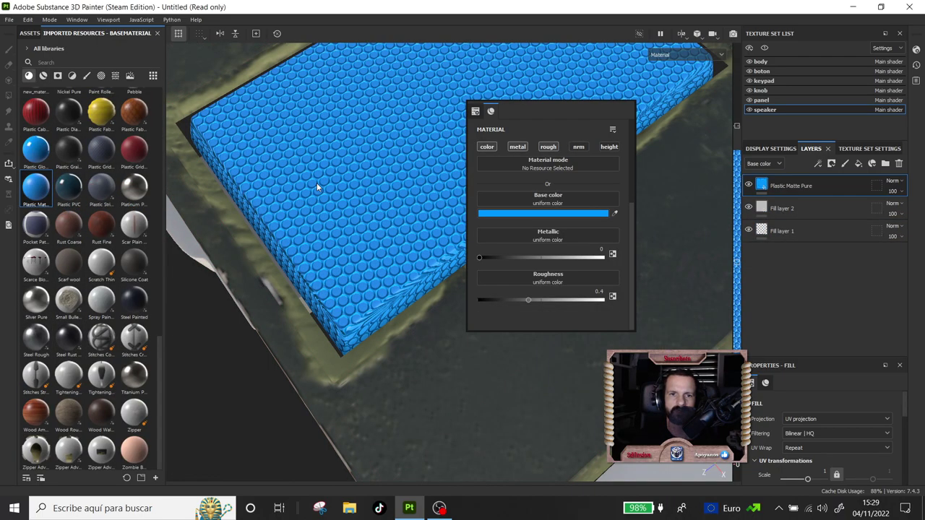
left_click(506, 214)
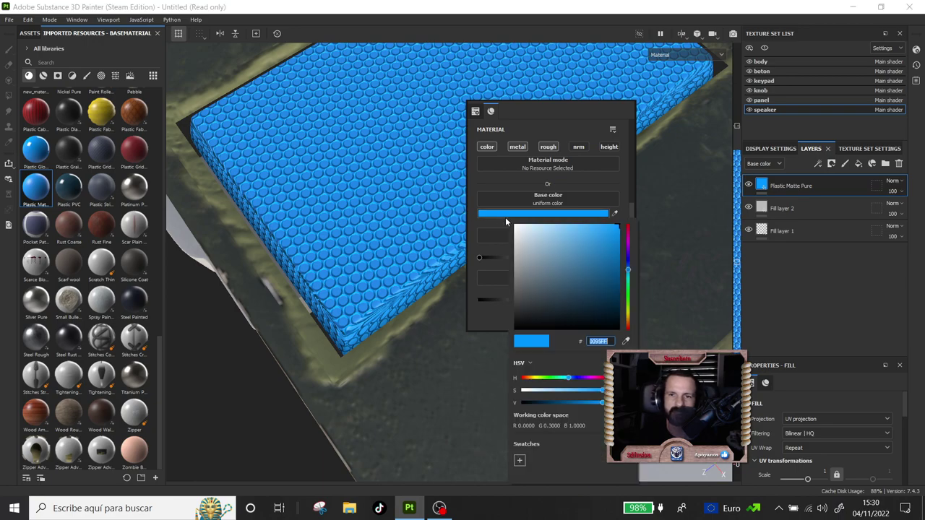
left_click_drag(532, 258, 524, 323)
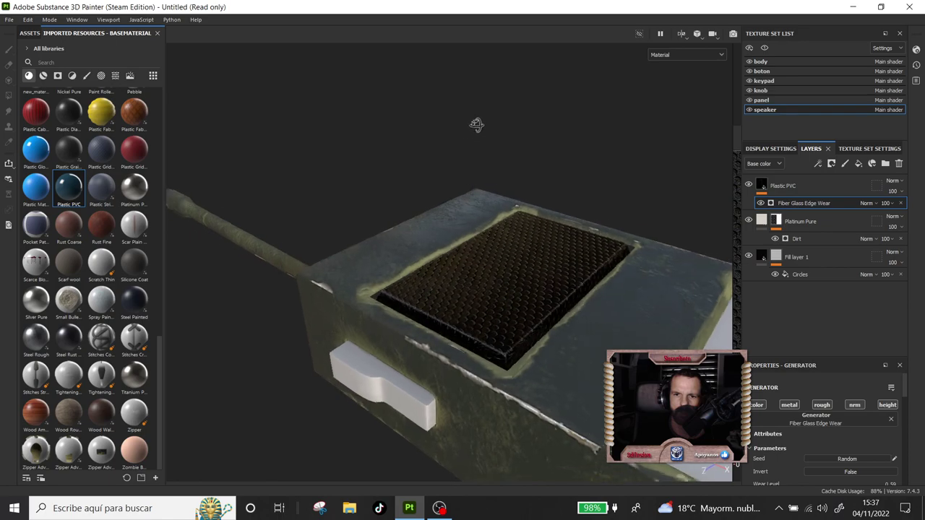
mouse_move(474, 124)
left_mouse_down("alt")
mouse_move(510, 118)
mouse_move(535, 142)
mouse_move(513, 255)
left_mouse_up("alt")
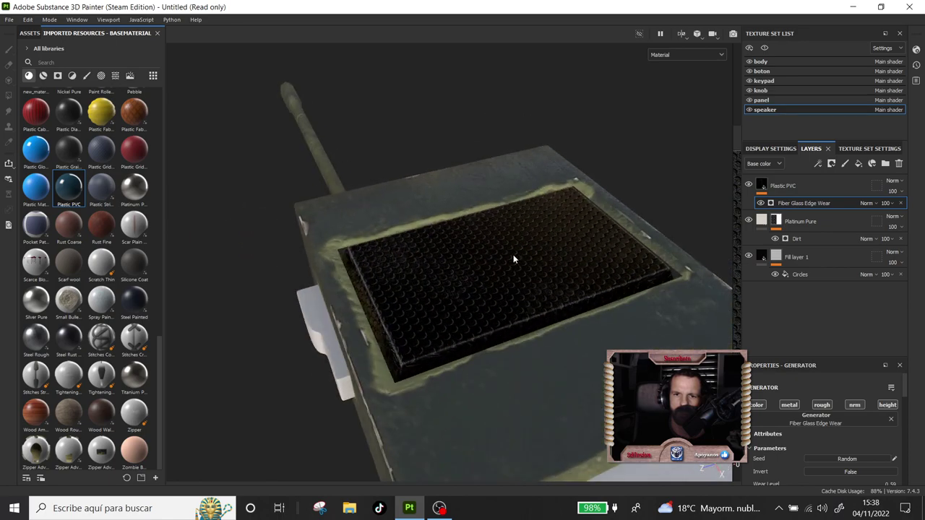
Add Plastic Matte Pure as a new layer above the Plastic PVC fill.
scroll(513, 254, "up", 3)
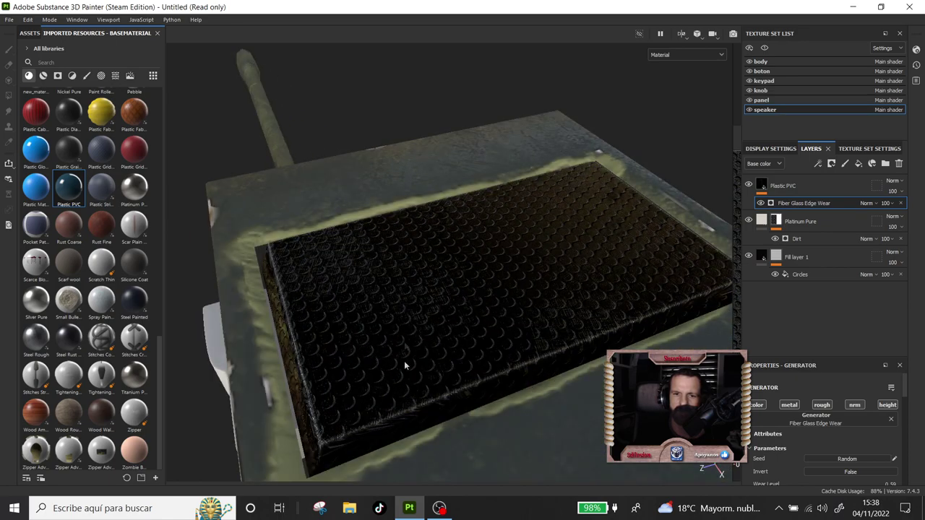
left_click(817, 185)
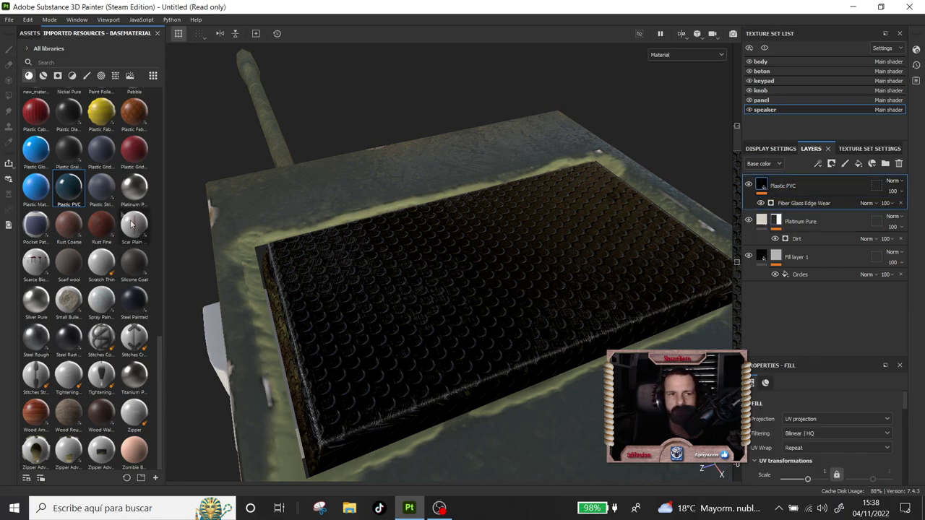
left_click_drag(36, 189, 434, 260)
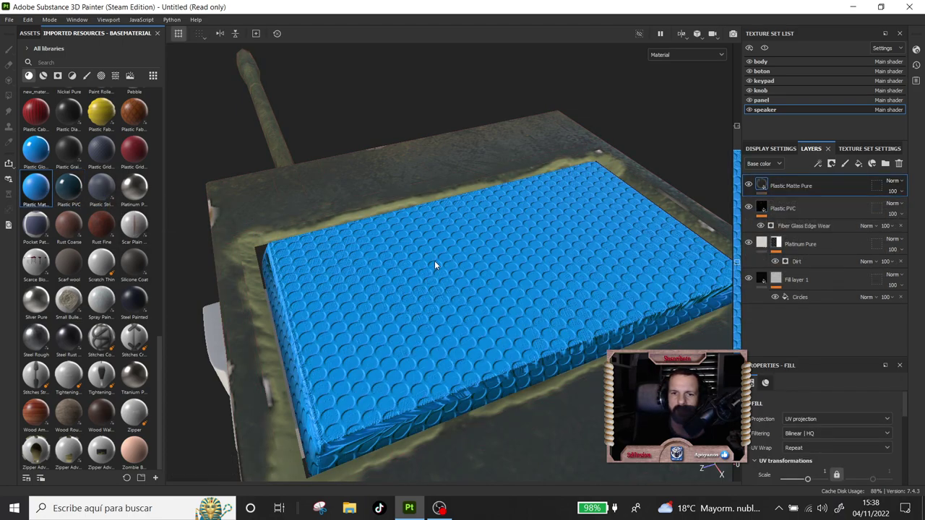
Try a Dirt generator on the new layer, adjusting its level and channels, then remove it.
right_click(786, 188)
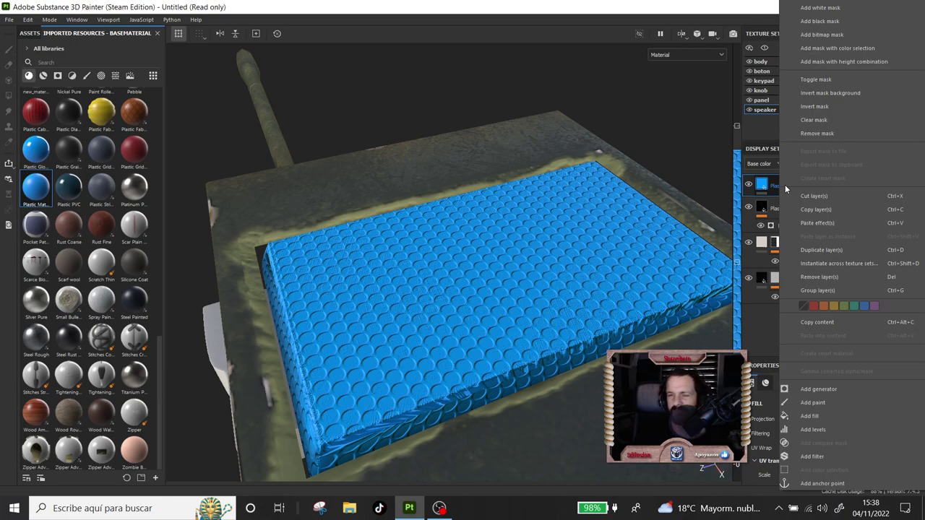
left_click(840, 388)
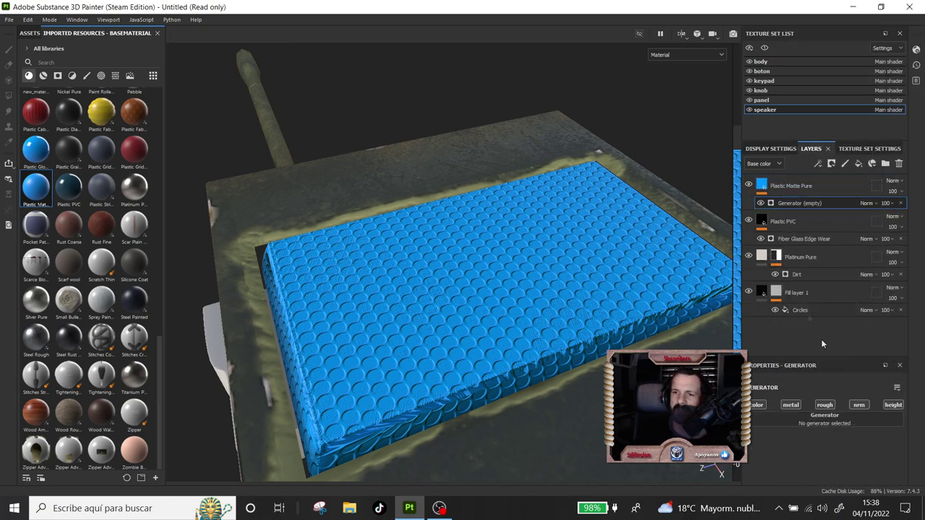
left_click(780, 205)
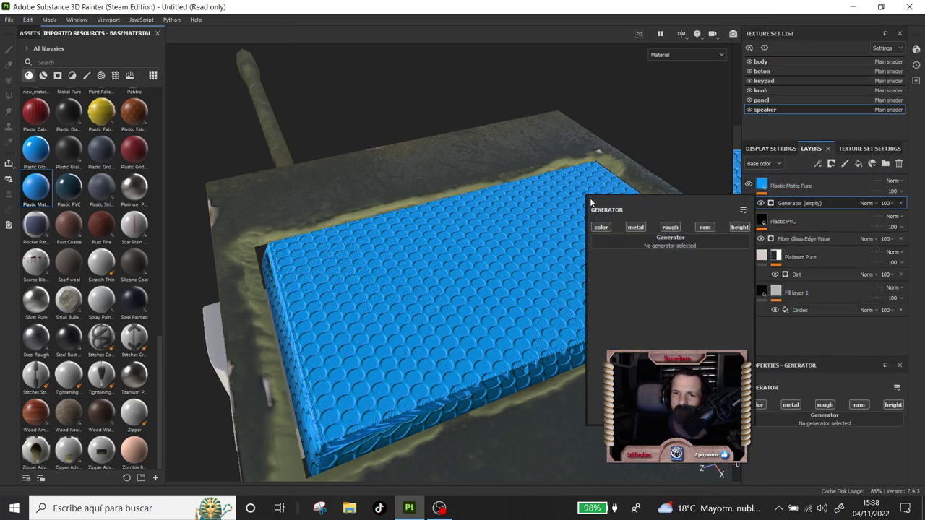
left_click(646, 242)
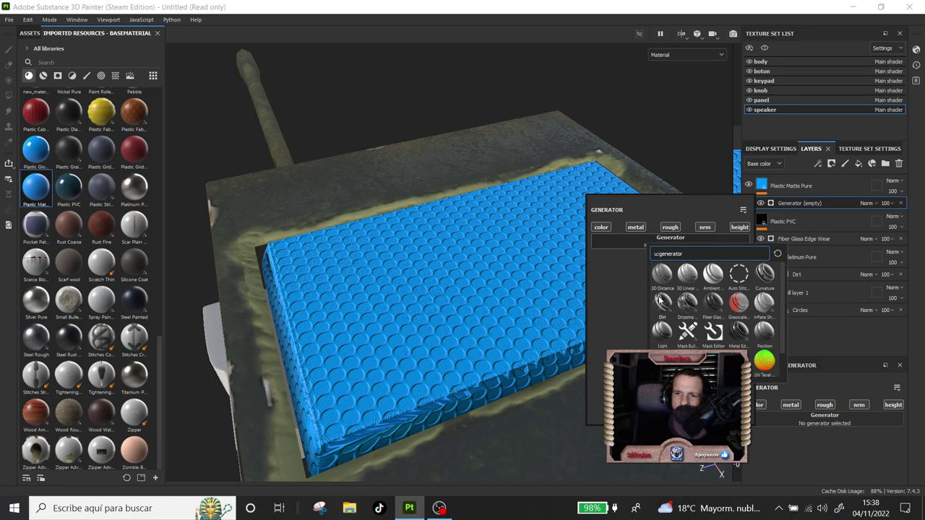
left_click(660, 300)
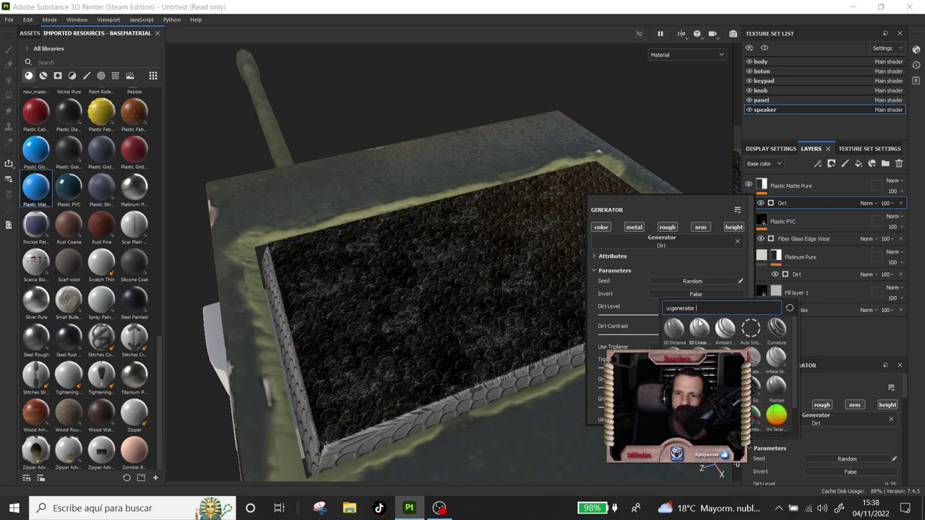
mouse_move(709, 315)
left_mouse_down()
mouse_move(636, 316)
mouse_move(664, 317)
left_mouse_up()
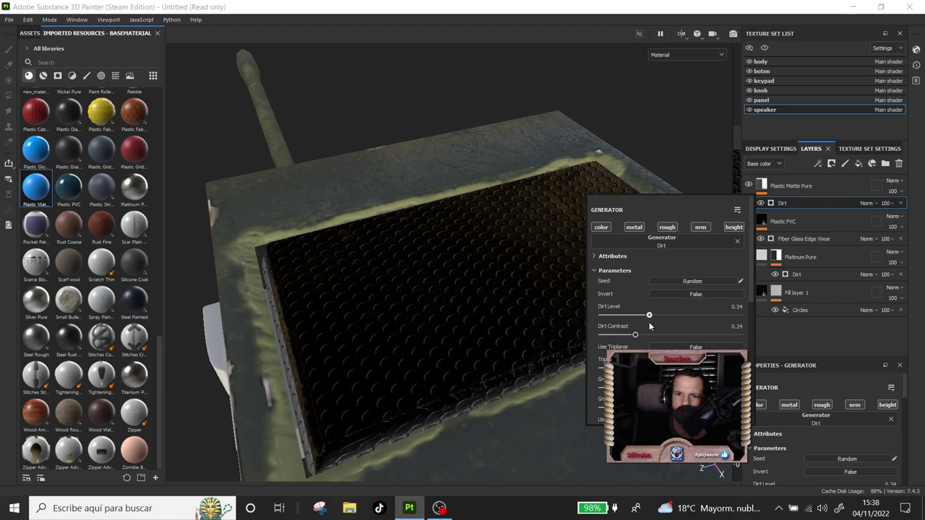
left_click(602, 227)
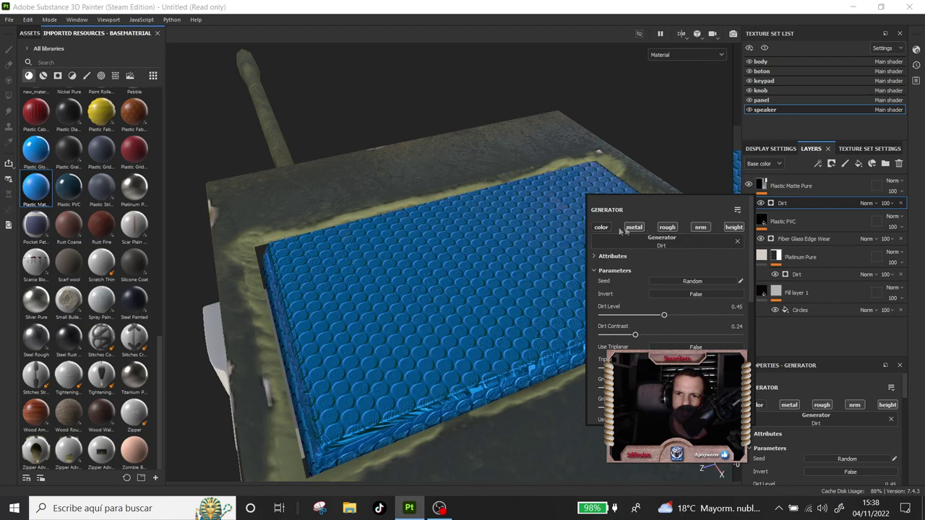
left_click(665, 232)
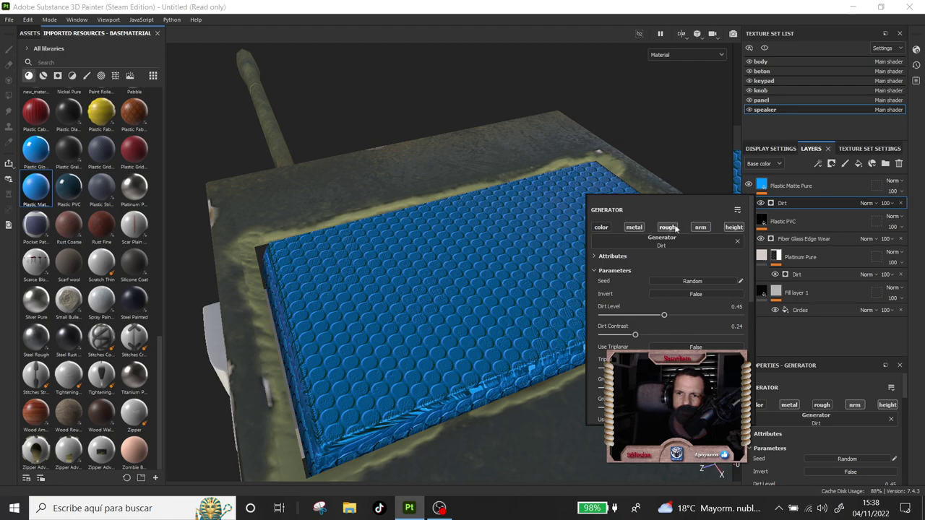
left_click(607, 228)
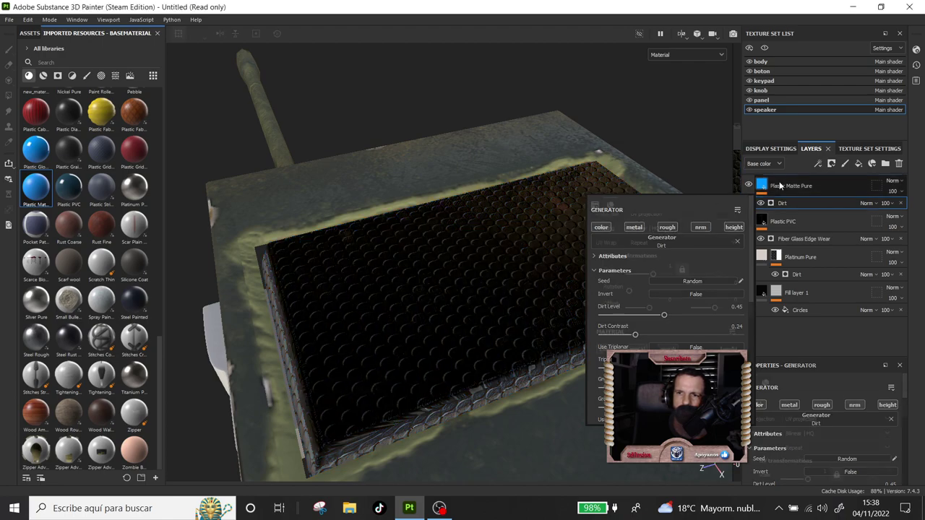
scroll(643, 310, "up", 2)
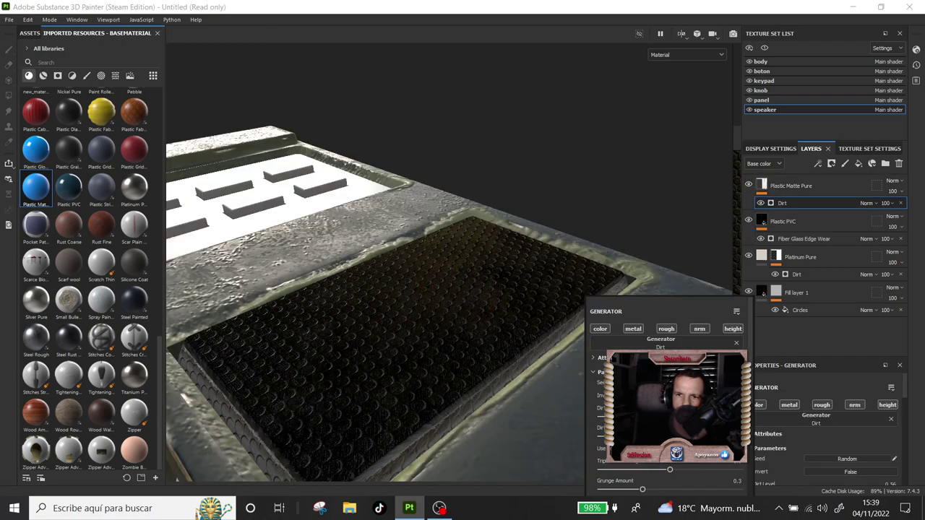
left_click(900, 203)
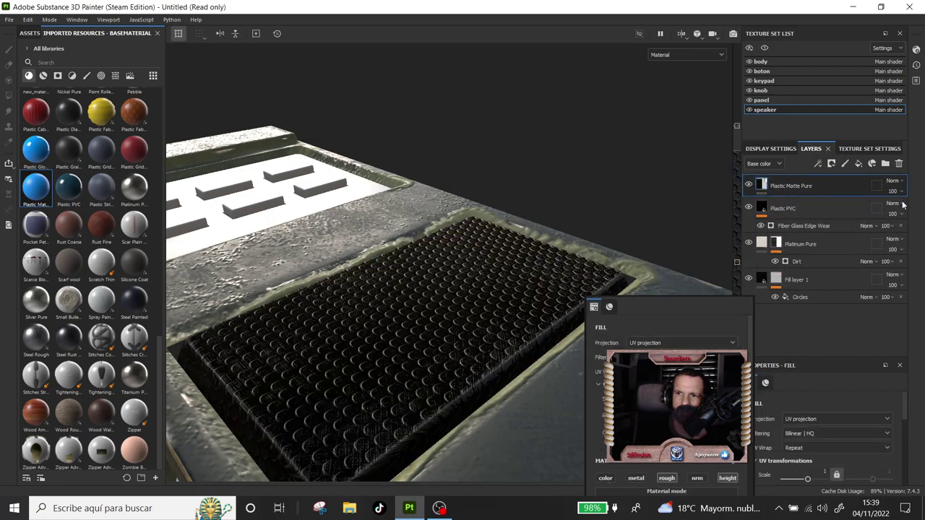
Add a Fill effect to Plastic Matte Pure using BnW Spots 1 as roughness.
right_click(839, 179)
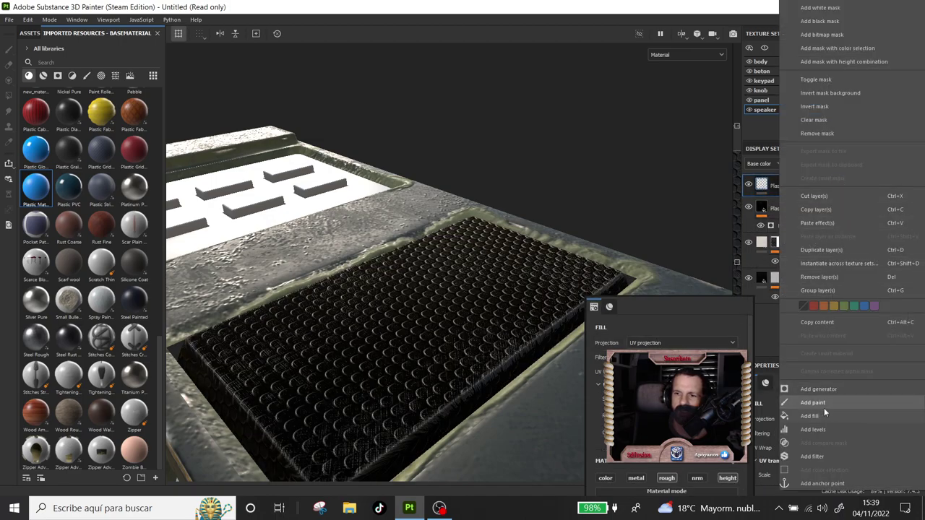
left_click(822, 414)
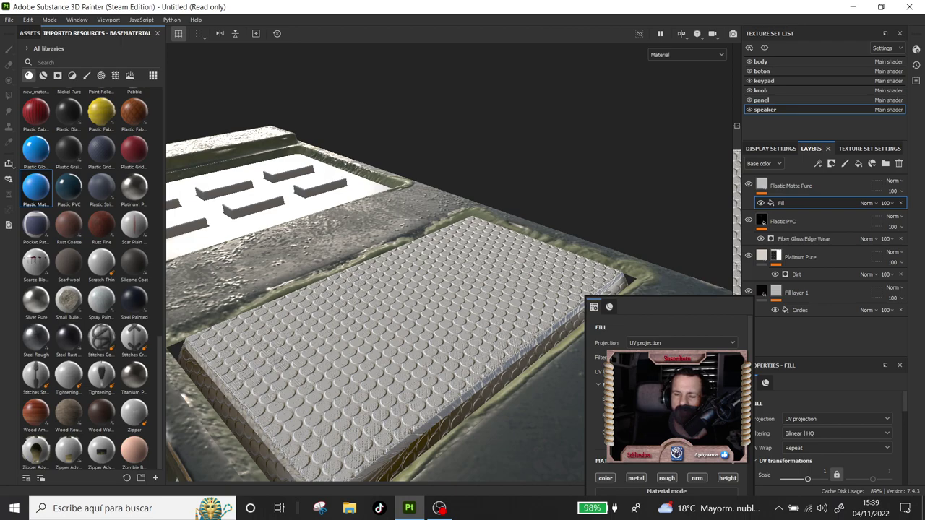
scroll(665, 397, "down", 5)
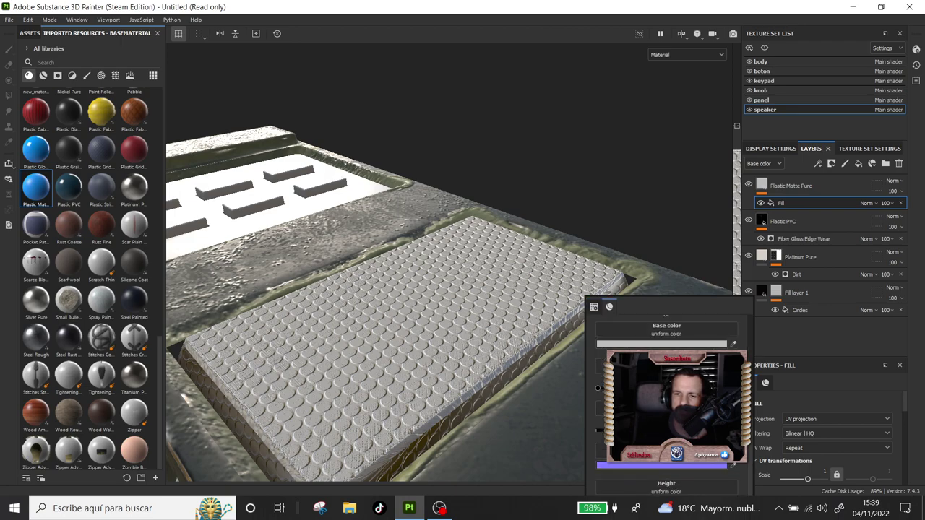
scroll(665, 397, "up", 3)
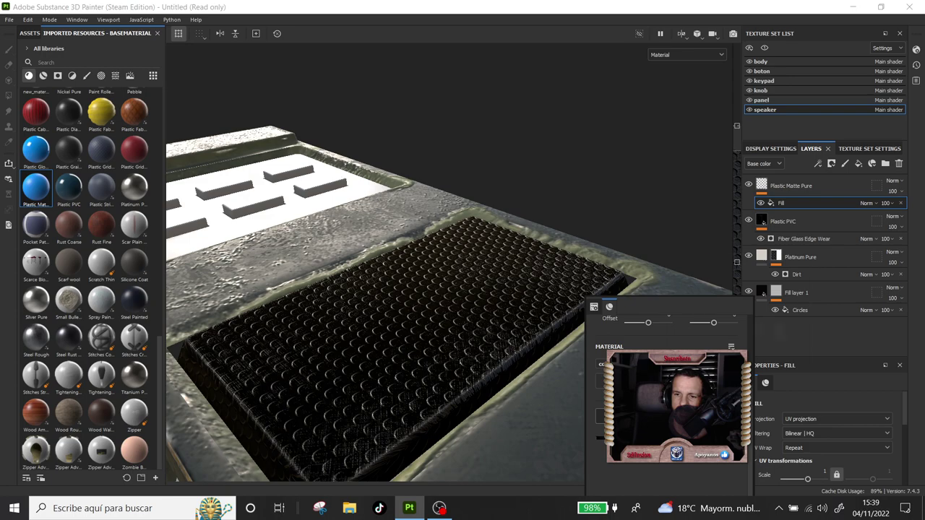
scroll(741, 327, "down", 3)
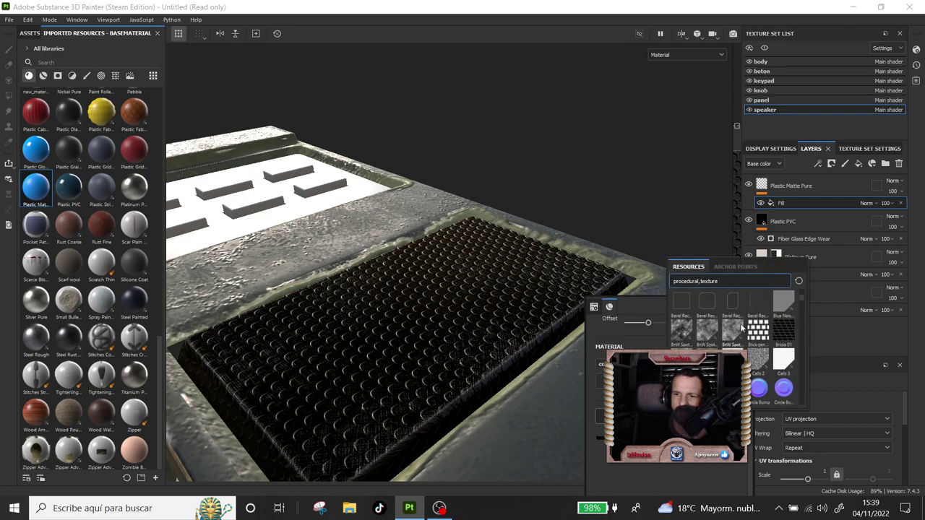
left_click(679, 328)
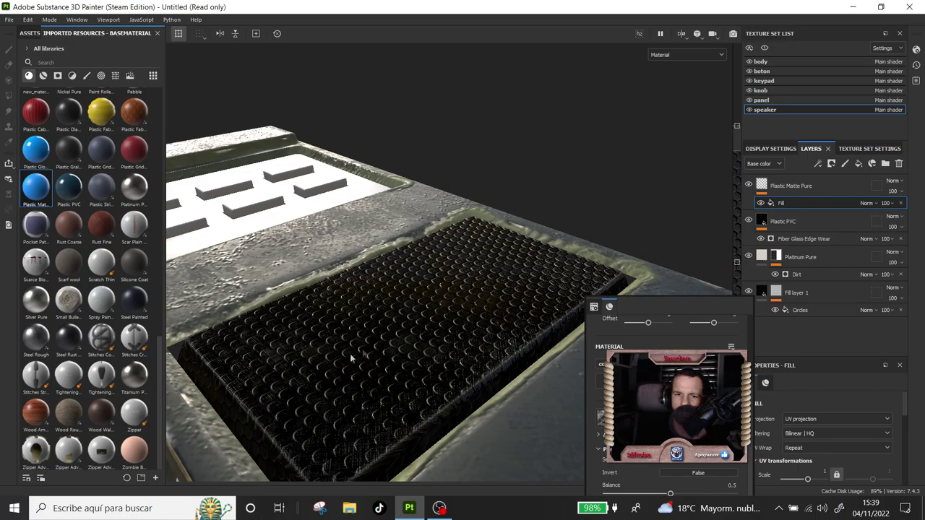
mouse_move(396, 350)
left_mouse_down("alt")
mouse_move(389, 427)
mouse_move(358, 356)
mouse_move(407, 352)
left_mouse_up("alt")
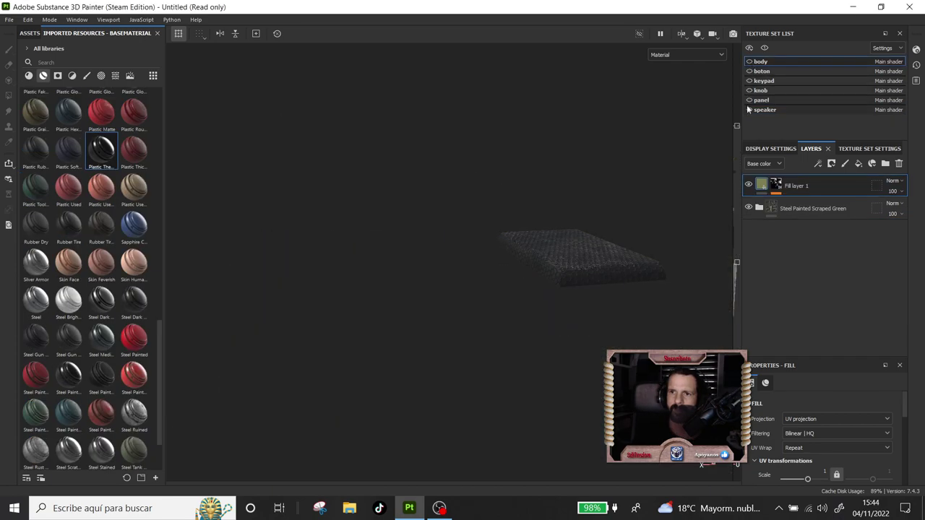
Hide the speaker and panel texture sets so only the knob disc is visible.
left_click(749, 109)
left_click(748, 110)
left_click(747, 110)
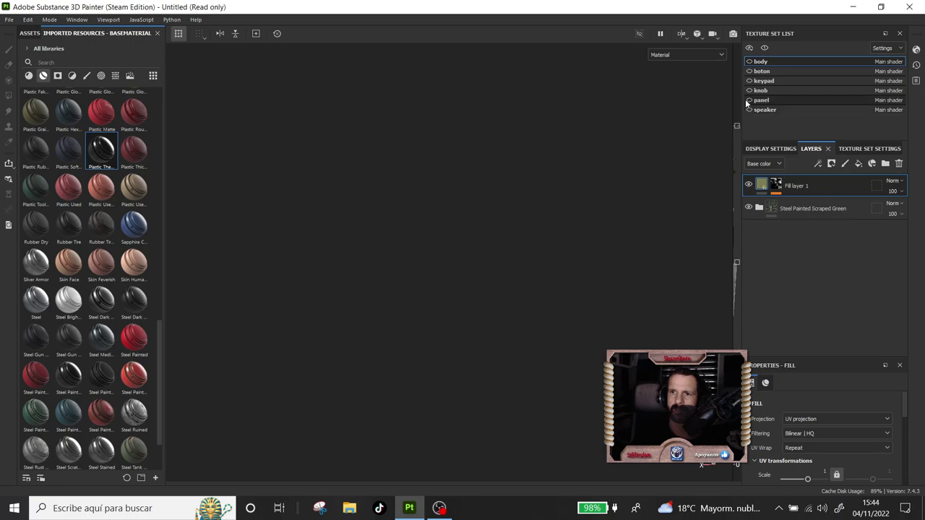
left_click(749, 101)
left_click(748, 100)
left_click(748, 101)
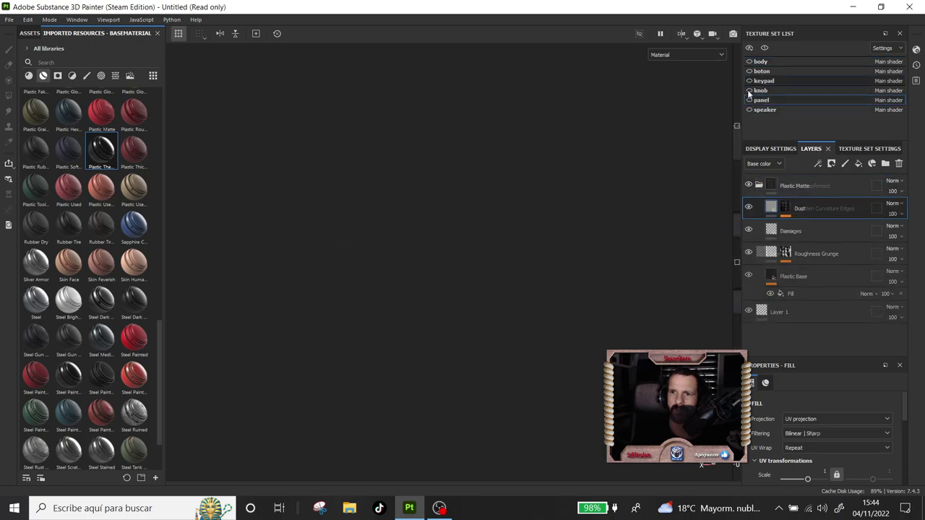
left_click(749, 91)
left_click(764, 80)
Frame the knob disc in the viewport and switch to the knob texture set.
scroll(587, 311, "down", 1)
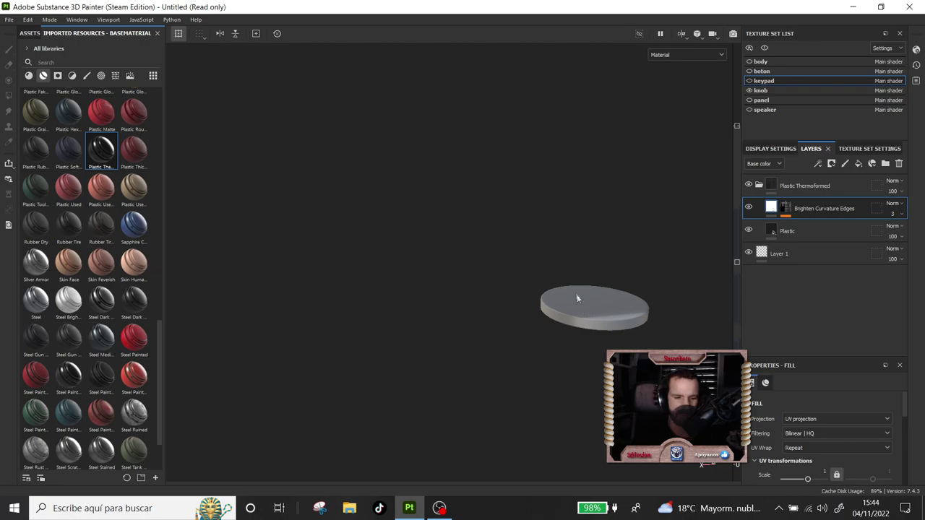
left_click_drag(576, 299, 499, 285, "alt")
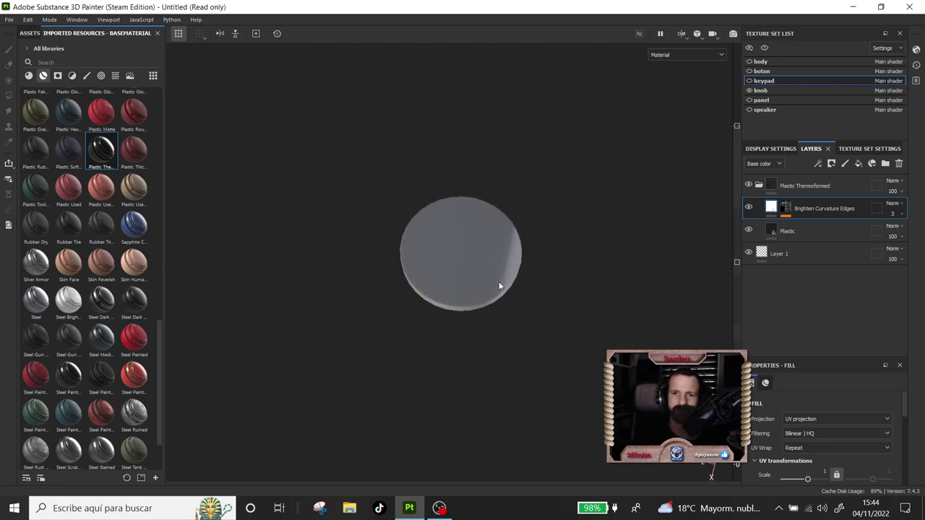
scroll(498, 285, "up", 1)
left_click_drag(491, 274, 411, 215, "alt")
middle_click_drag(525, 291, 466, 231, "alt")
mouse_move(465, 231)
left_mouse_down("alt")
mouse_move(496, 293)
mouse_move(446, 292)
left_mouse_up("alt")
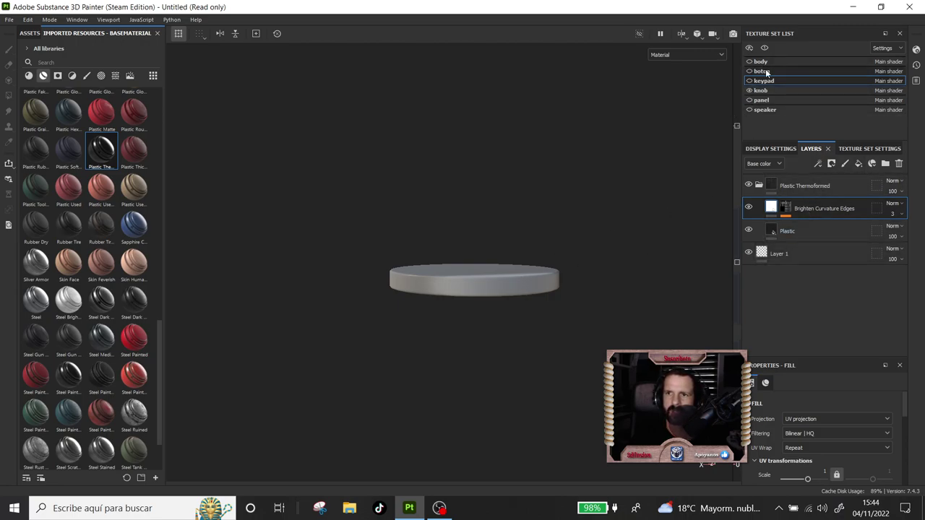
left_click(770, 91)
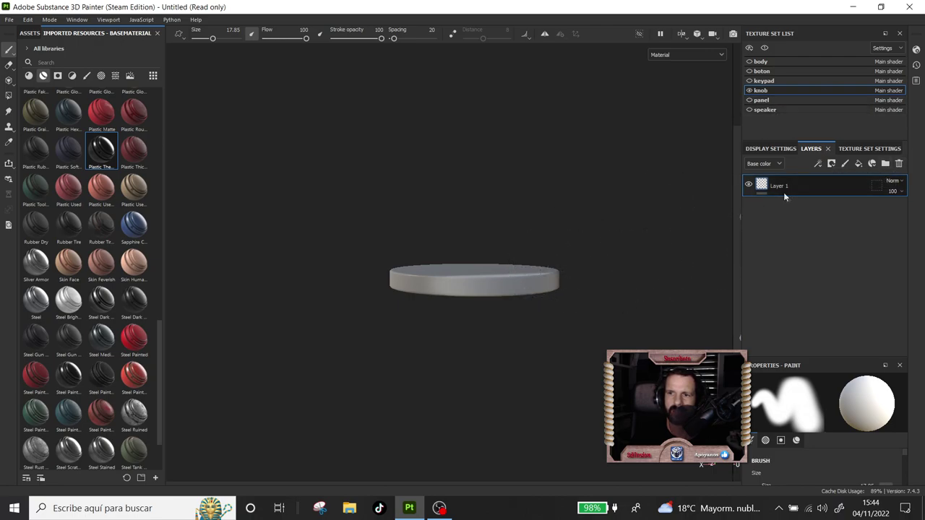
Delete the knob's empty Layer 1 and add a new fill layer in its place.
right_click(528, 195)
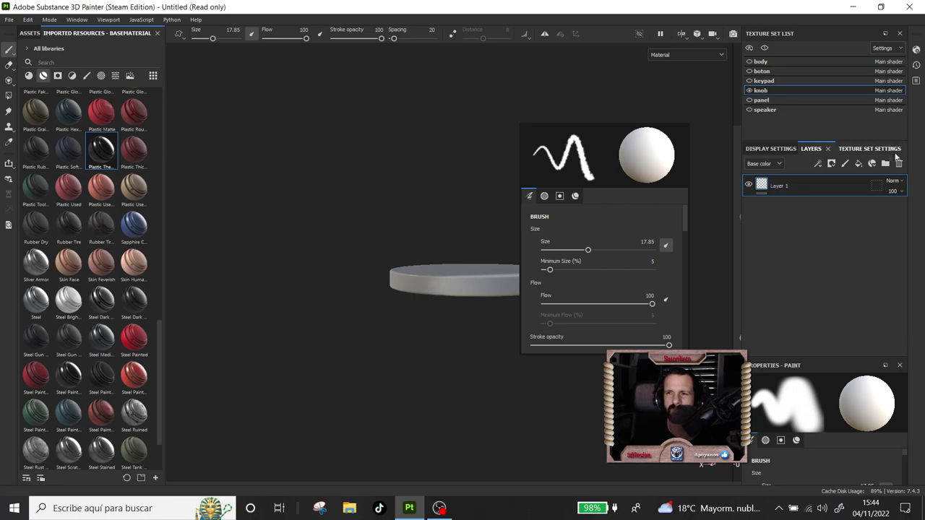
left_click(899, 163)
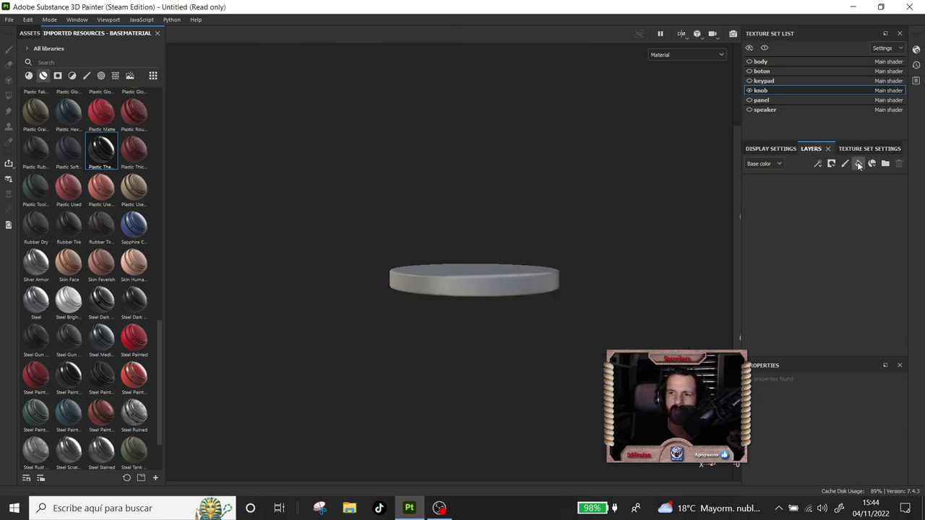
left_click(858, 163)
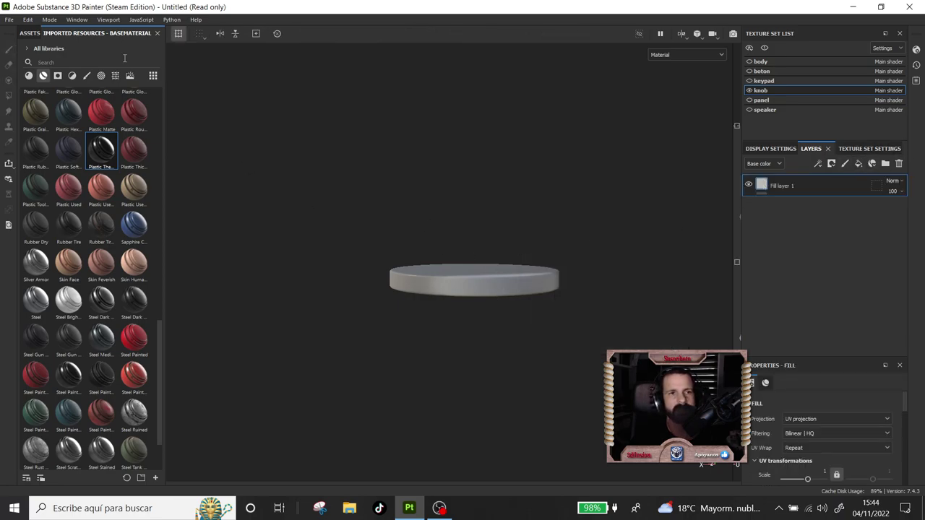
Filter the asset library to textures showing the Vent items, and undock the Fill properties.
left_click(102, 76)
scroll(102, 282, "down", 5)
scroll(101, 282, "down", 5)
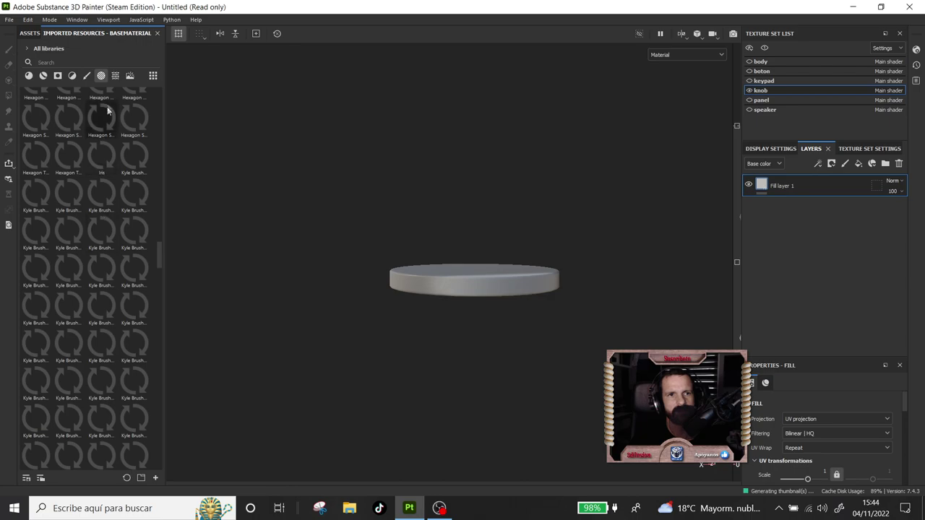
left_click(87, 76)
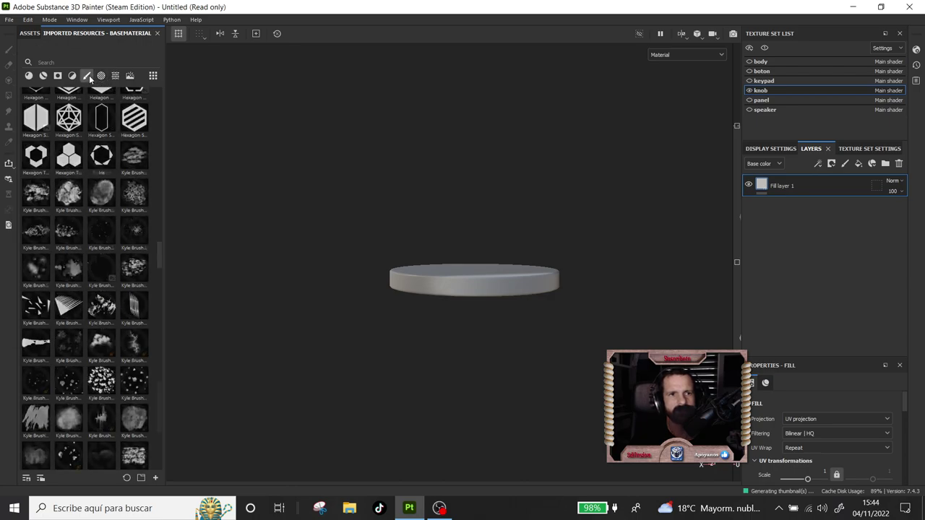
left_click(115, 76)
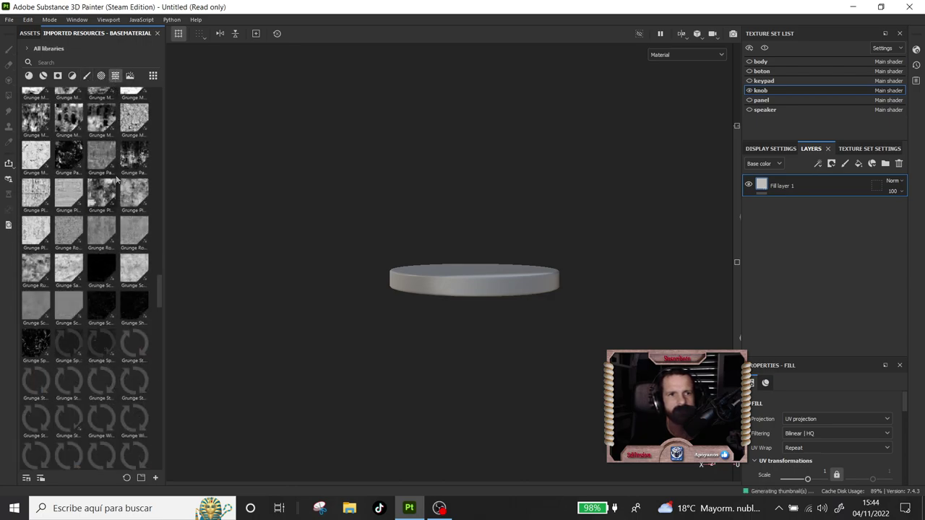
scroll(108, 198, "down", 10)
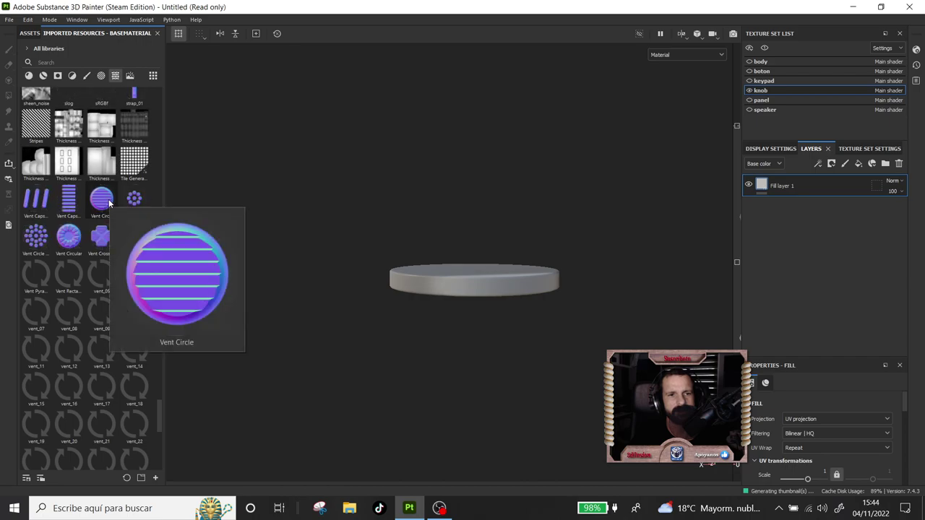
scroll(108, 199, "down", 10)
scroll(109, 199, "up", 10)
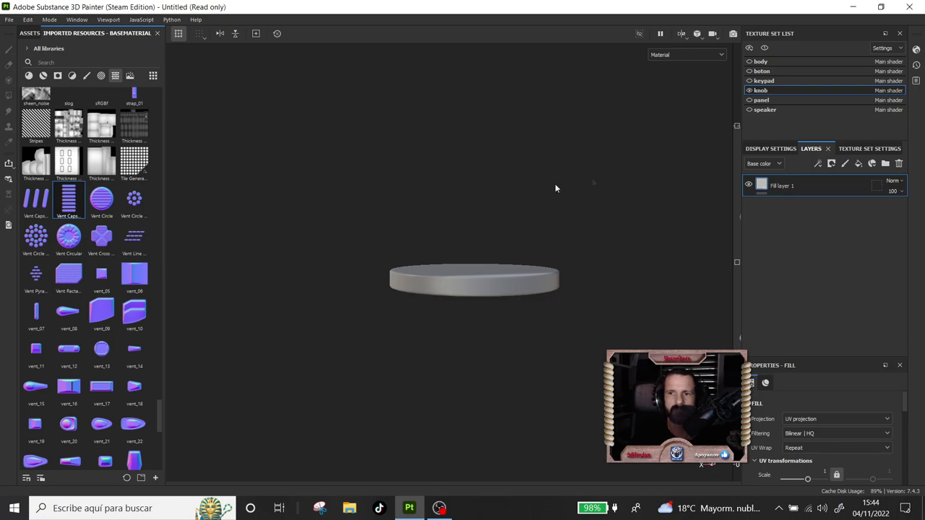
left_click_drag(751, 383, 622, 181)
right_click(813, 179)
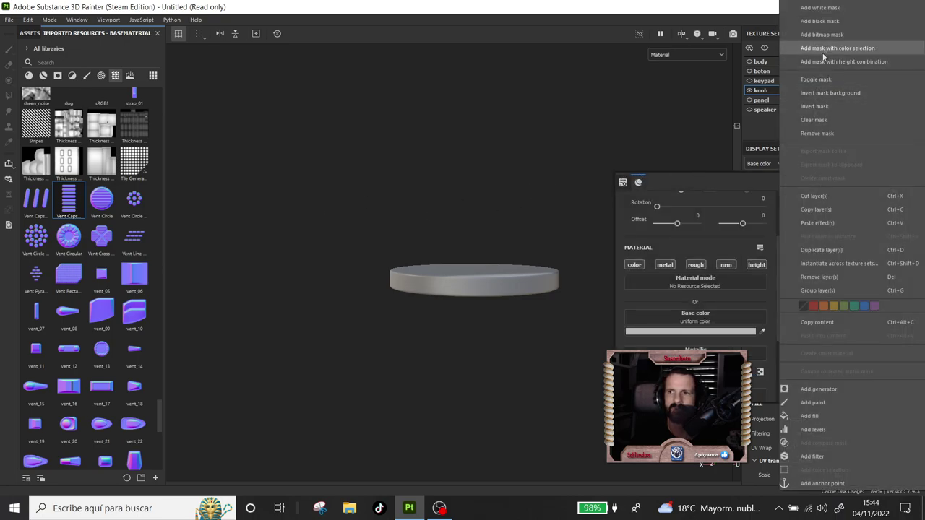
Add a mask with a fill effect to Fill layer 1, then undo it.
left_click(815, 45)
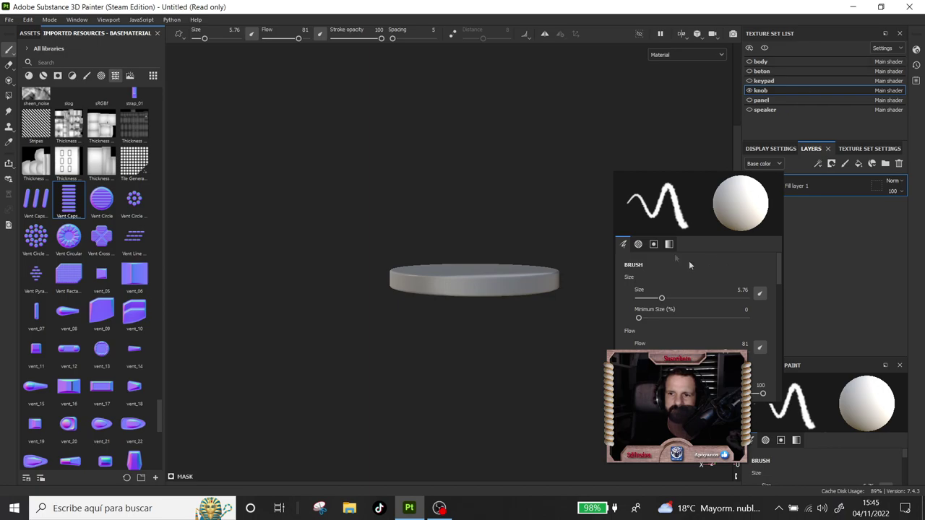
left_click_drag(620, 243, 570, 146)
scroll(605, 248, "down", 5)
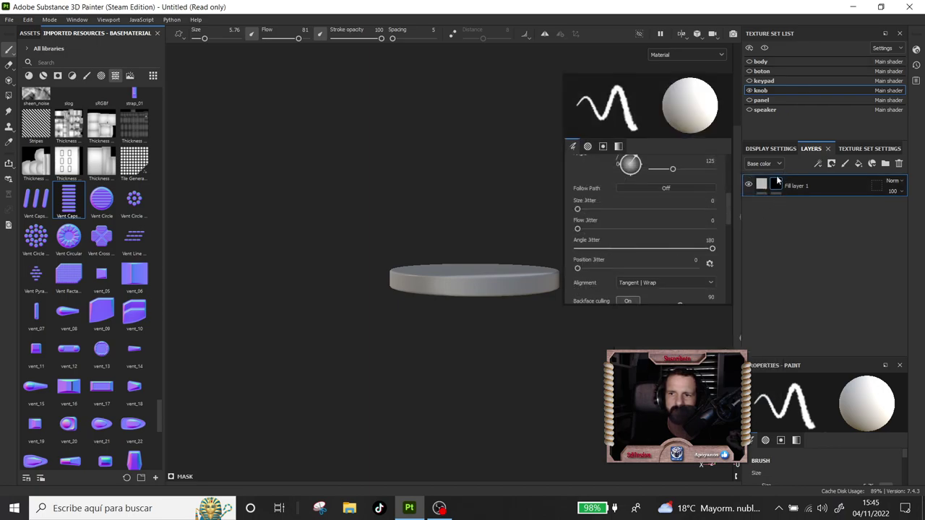
right_click(777, 187)
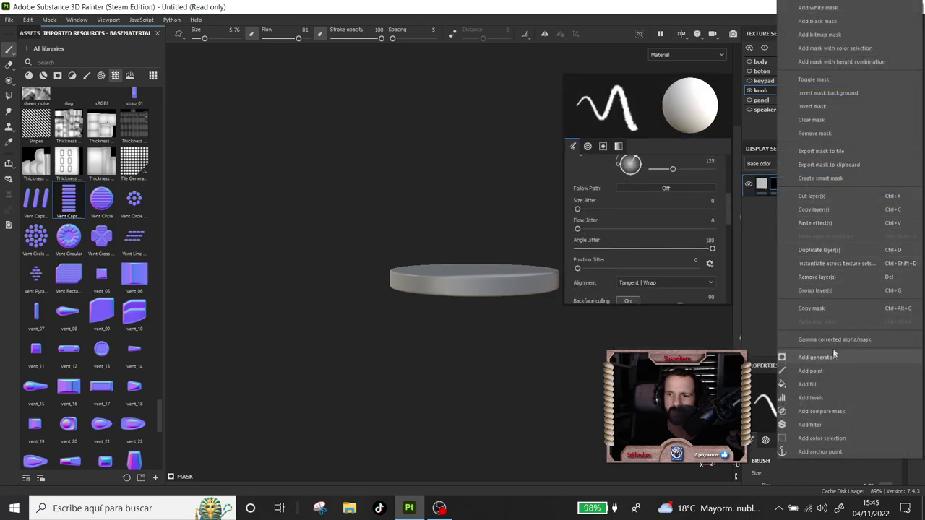
left_click(834, 388)
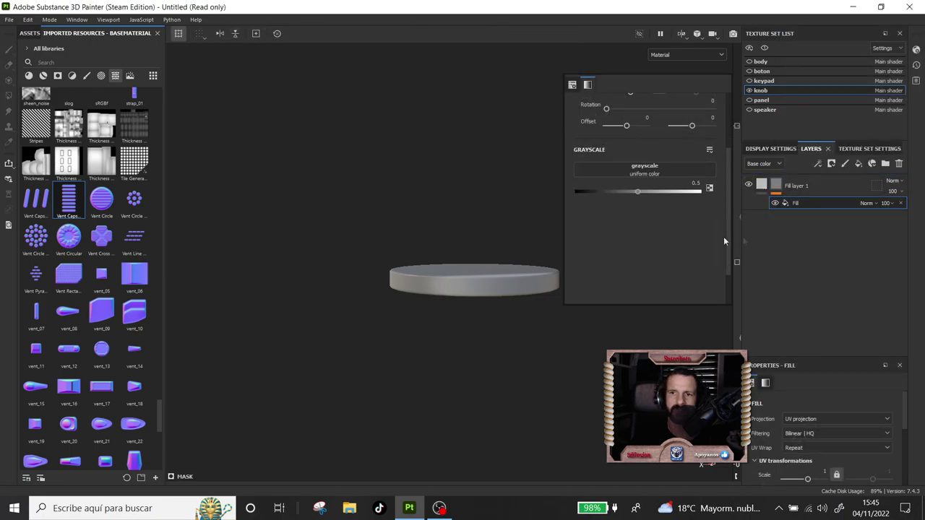
scroll(595, 295, "down", 3)
key("ctrl+z")
Drop Vent Capsule Horizontal into the fill layer's Normal channel.
left_click(761, 186)
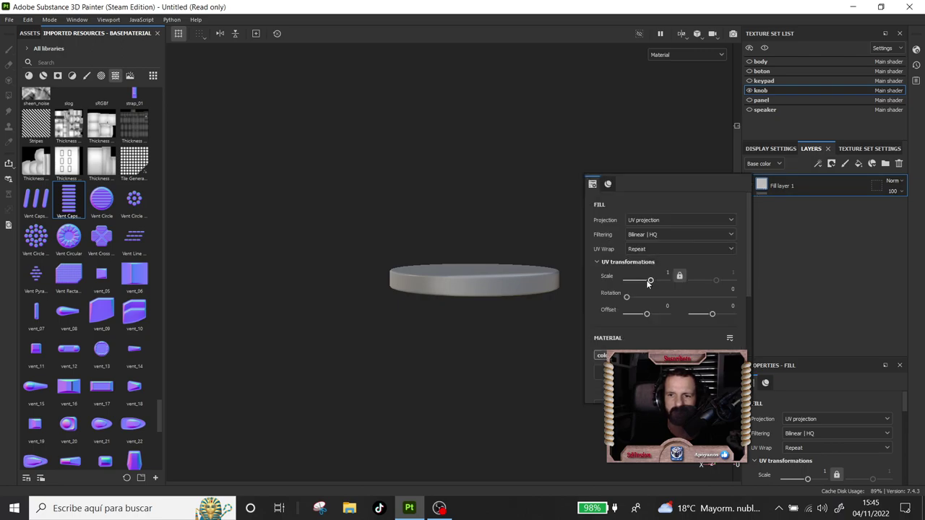
scroll(648, 282, "down", 5)
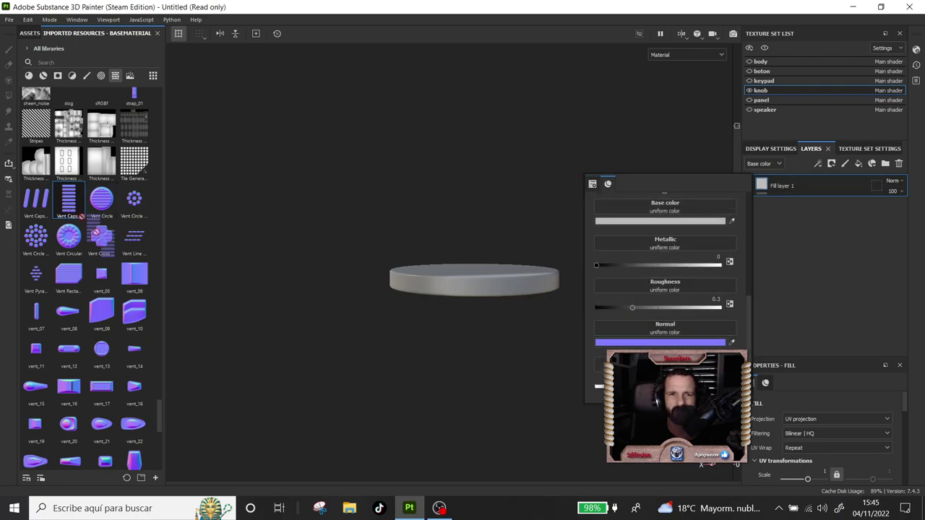
left_click_drag(92, 231, 659, 337)
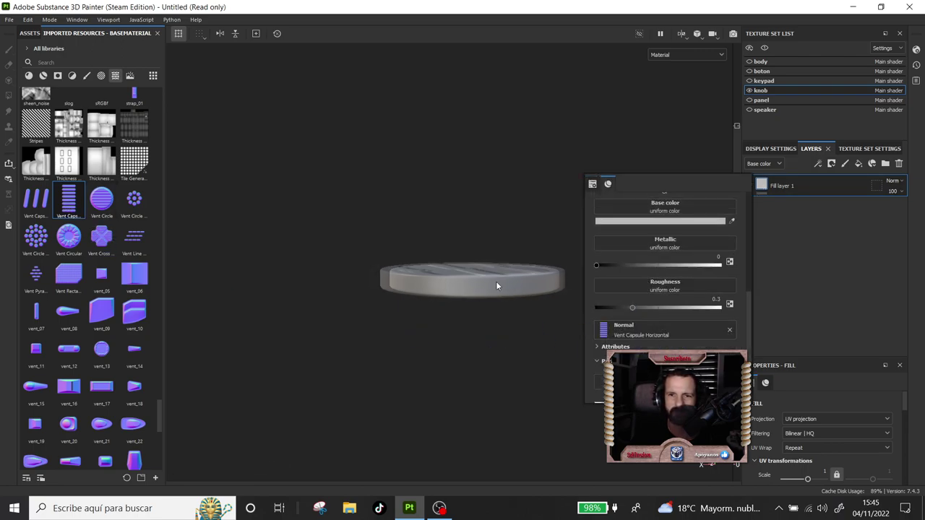
mouse_move(476, 348)
left_mouse_down("alt")
mouse_move(481, 400)
mouse_move(472, 193)
left_mouse_up("alt")
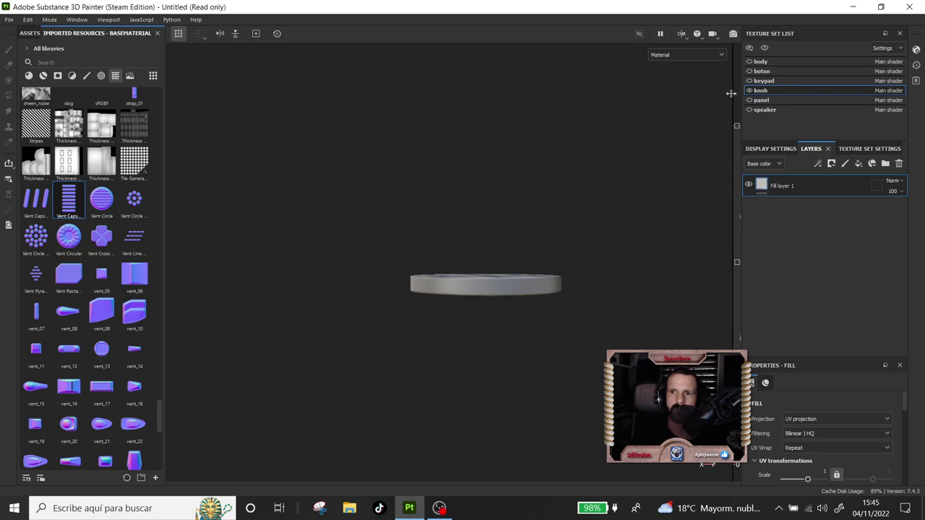
Show the UV layout and set the fill's UV Wrap to None, keeping UV projection.
key("F1")
left_click_drag(428, 128, 409, 128)
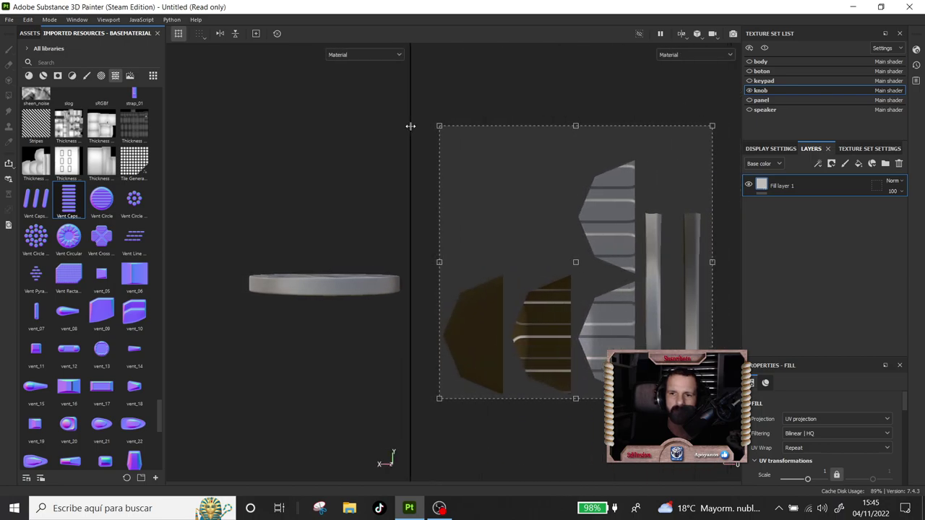
right_click(633, 240)
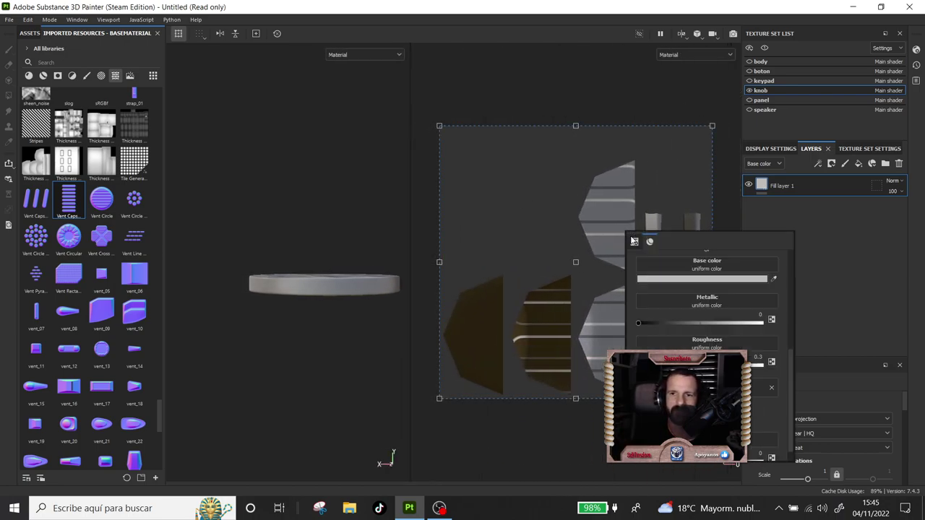
left_click(633, 241)
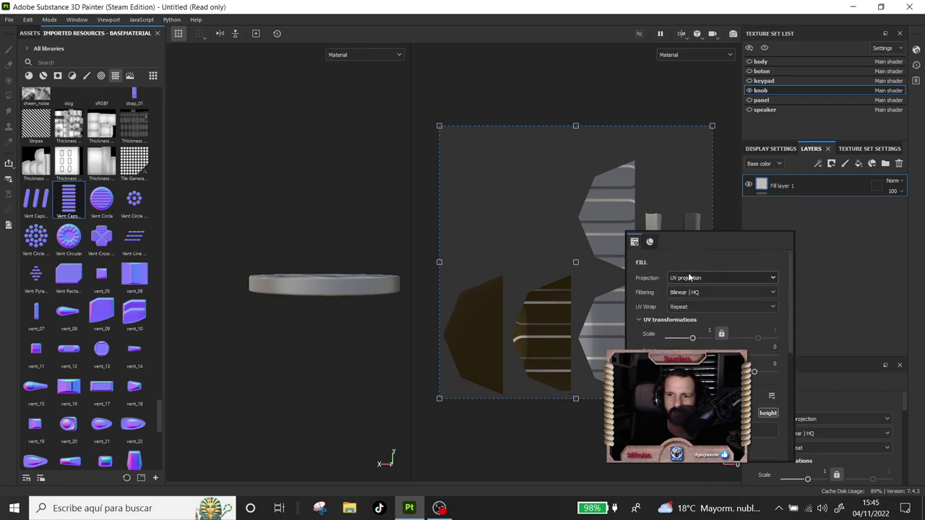
left_click(690, 278)
left_click(695, 275)
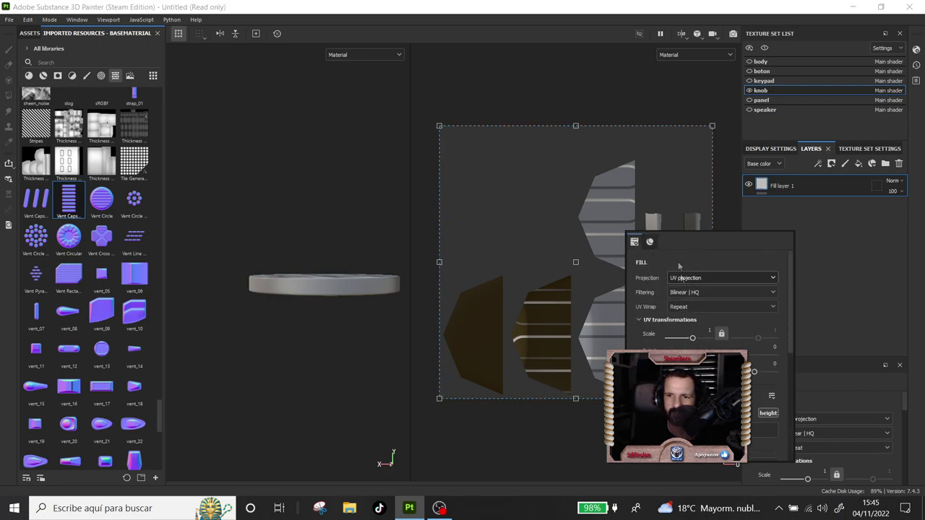
left_click(690, 306)
left_click(691, 317)
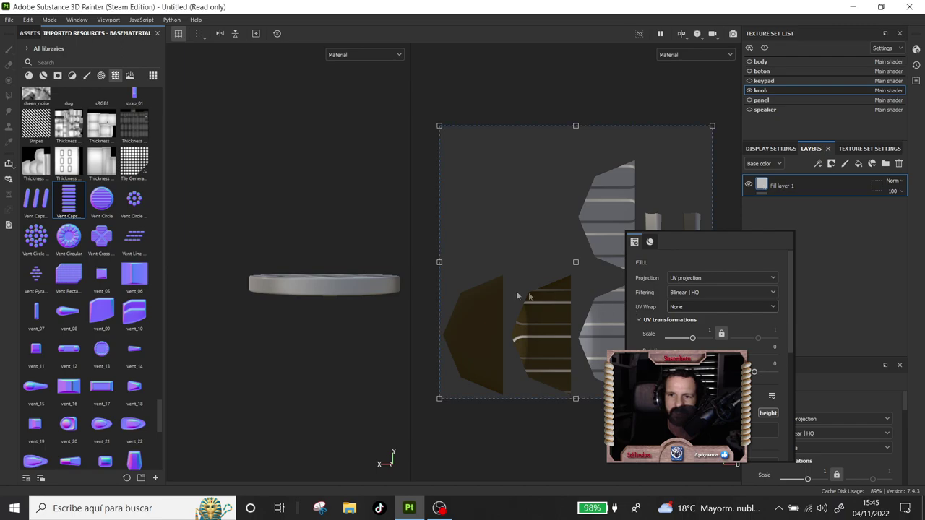
left_click(442, 265)
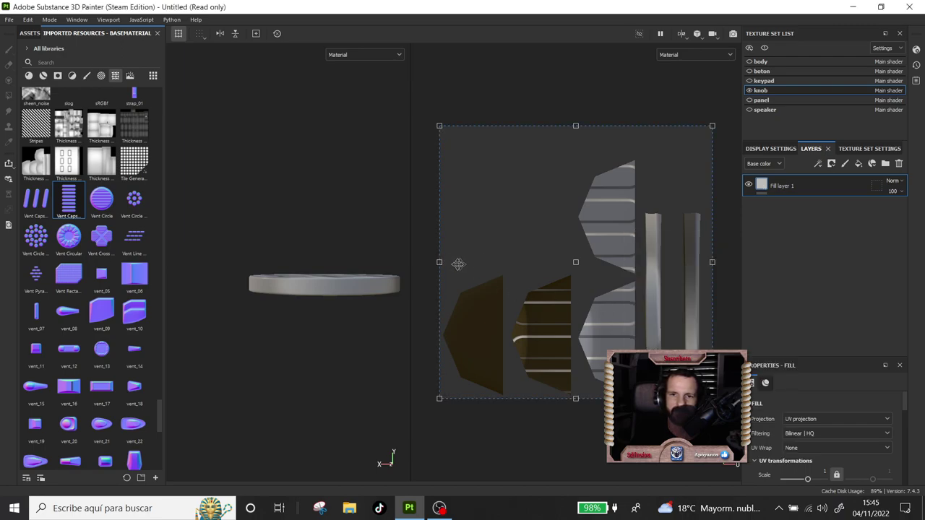
Narrow the vent texture with the UV gizmo and set its wrap to Repeat vertically.
left_click_drag(441, 264, 624, 263)
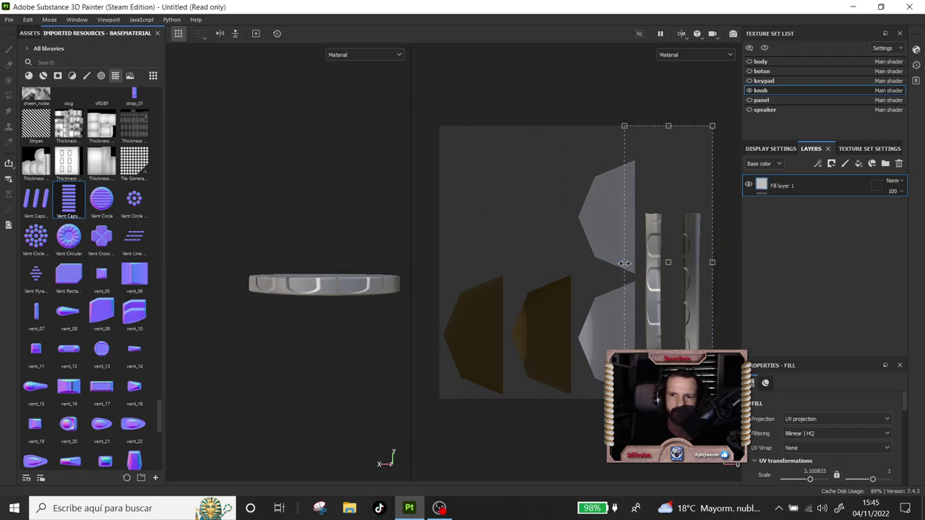
left_click_drag(712, 263, 677, 263)
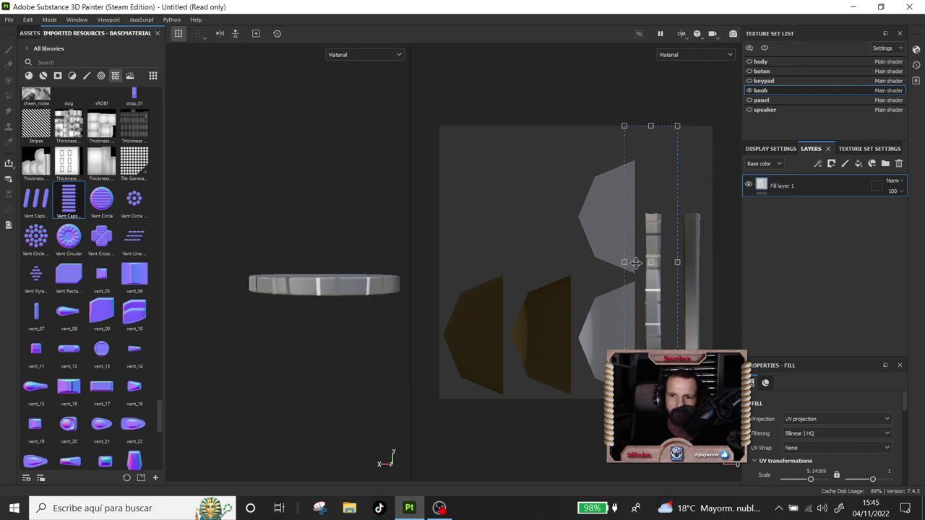
left_click_drag(624, 262, 637, 262)
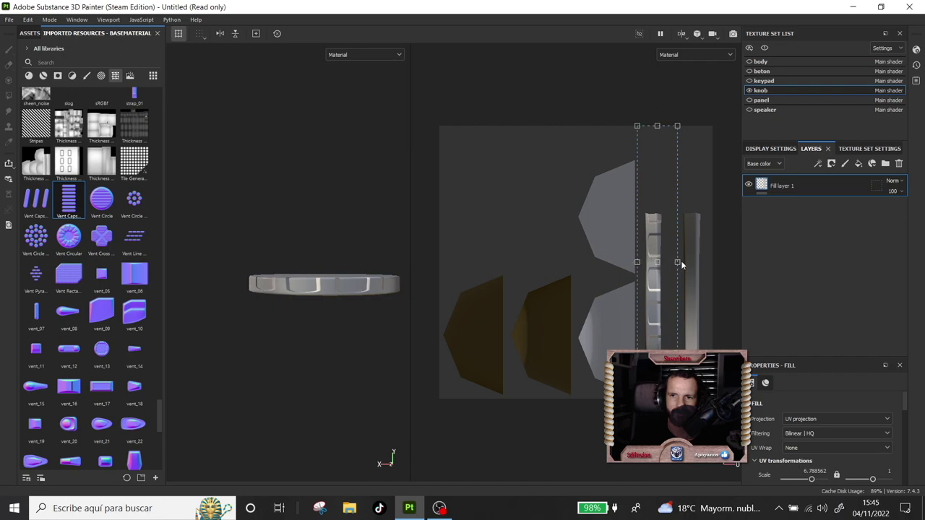
left_click_drag(674, 260, 635, 261)
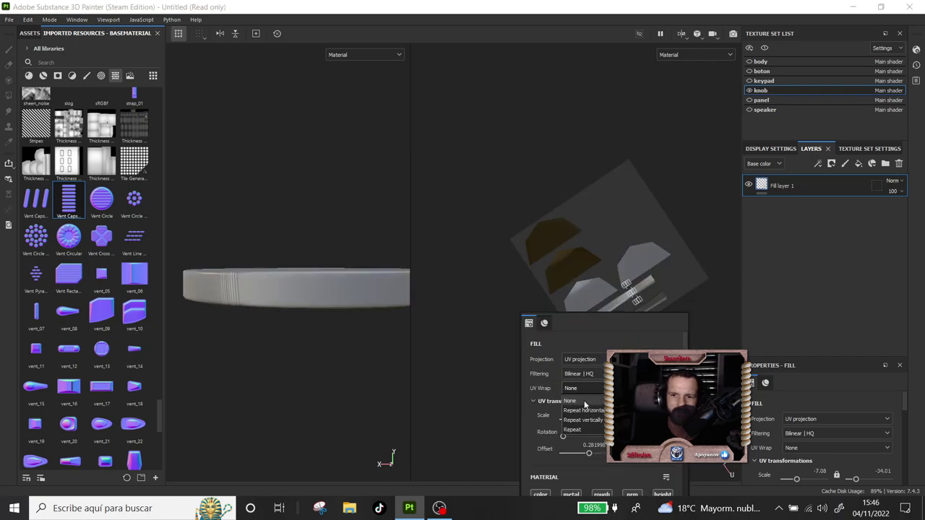
left_click(586, 411)
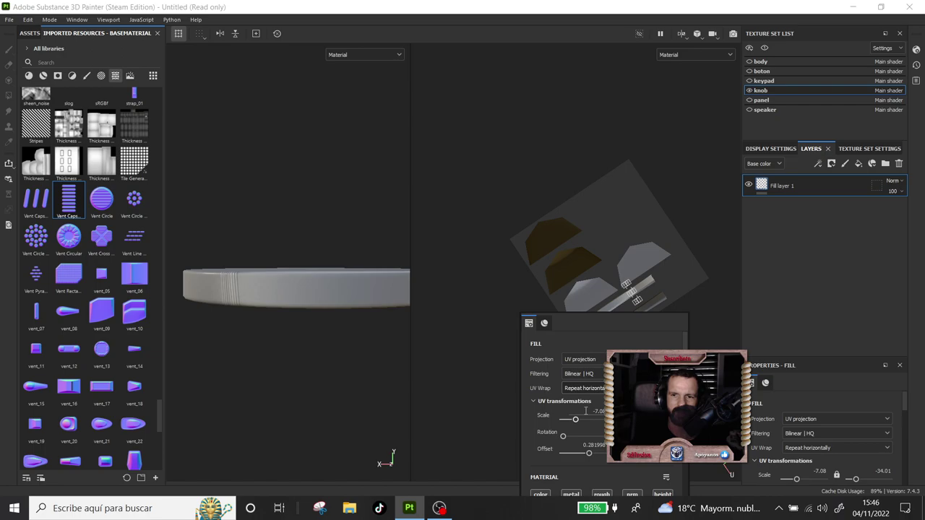
left_click(584, 388)
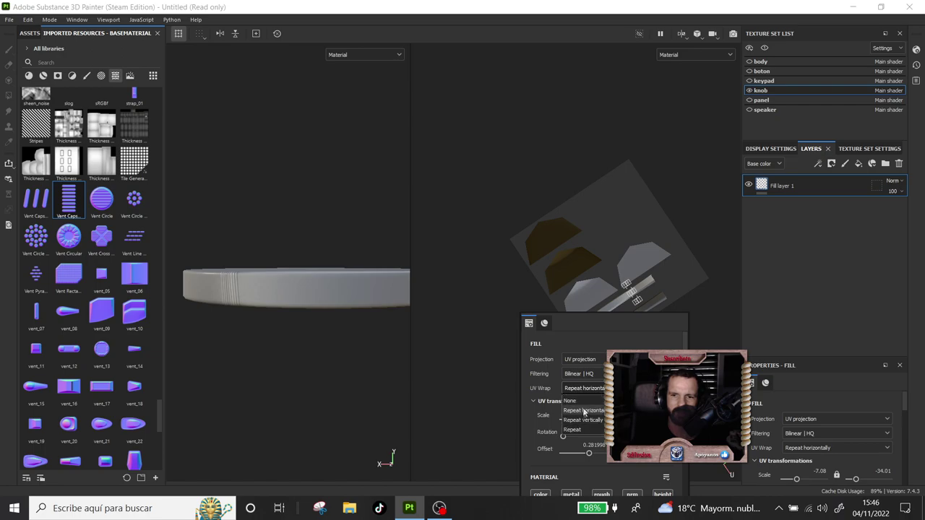
left_click(584, 421)
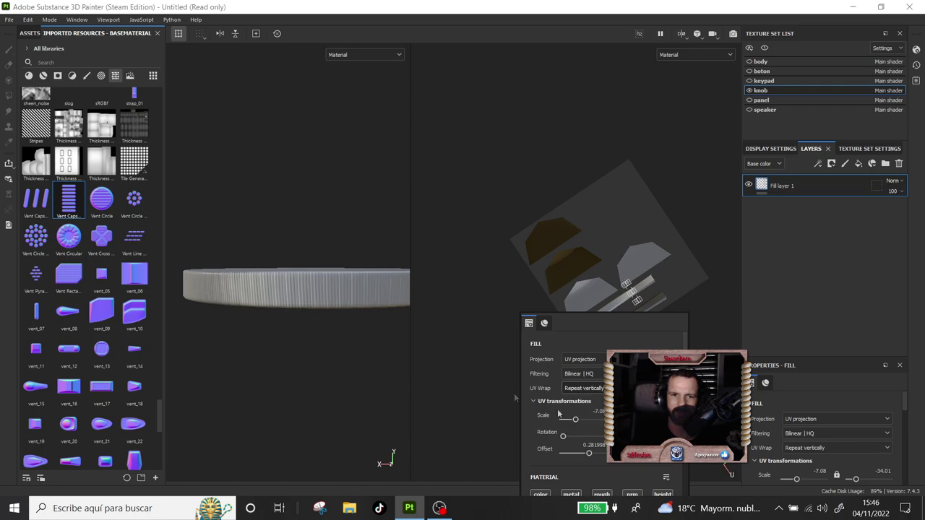
Rescale the stripes in the 2D view to UV scale -7.08 by -18.85 around the rim.
mouse_move(297, 322)
left_mouse_down("alt")
mouse_move(341, 390)
mouse_move(337, 229)
mouse_move(299, 346)
mouse_move(320, 444)
mouse_move(338, 335)
mouse_move(289, 289)
left_mouse_up("alt")
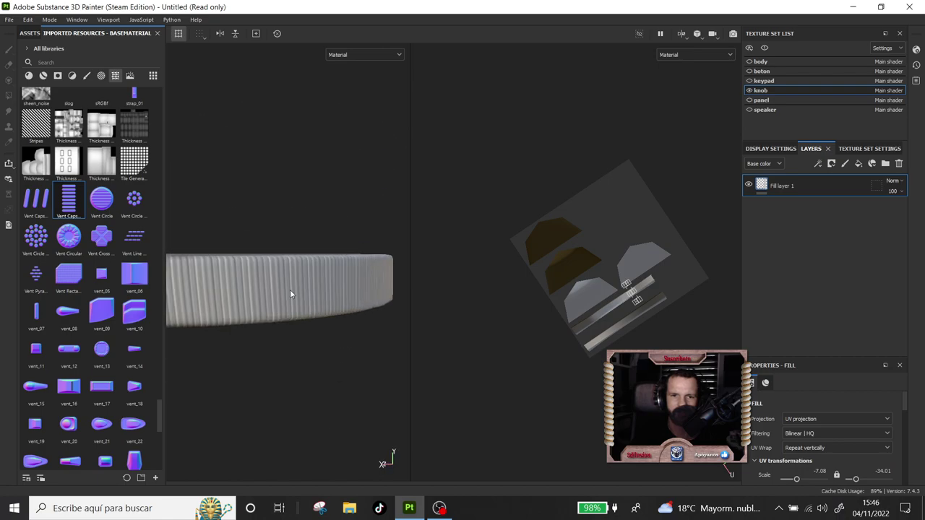
scroll(532, 330, "up", 2)
scroll(532, 330, "up", 2)
scroll(645, 293, "up", 2)
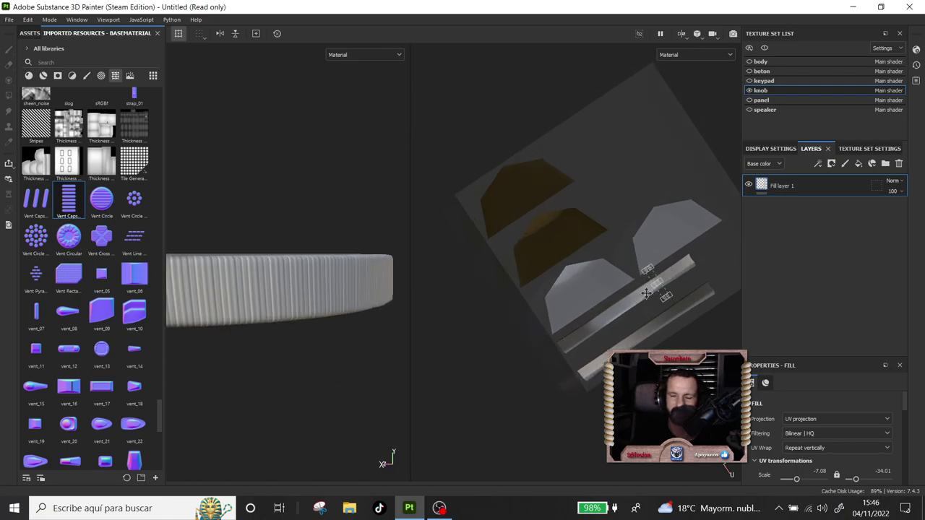
scroll(645, 293, "up", 2)
scroll(553, 320, "up", 2)
scroll(579, 327, "up", 1)
left_click_drag(586, 331, 597, 323)
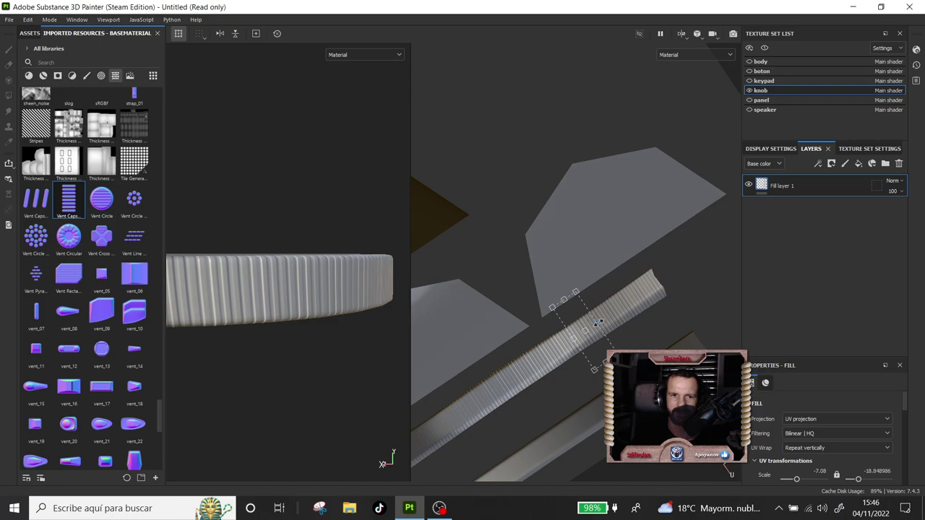
left_click_drag(253, 317, 295, 284, "alt")
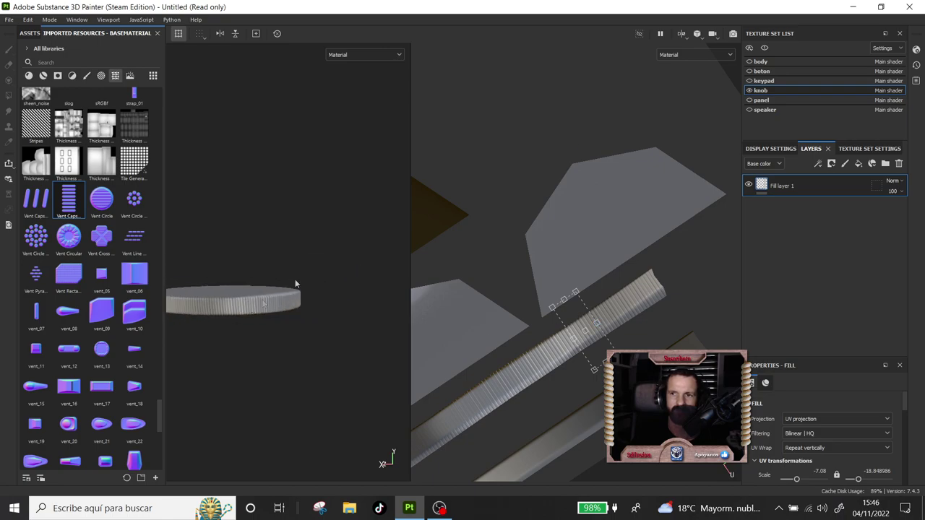
left_click(28, 75)
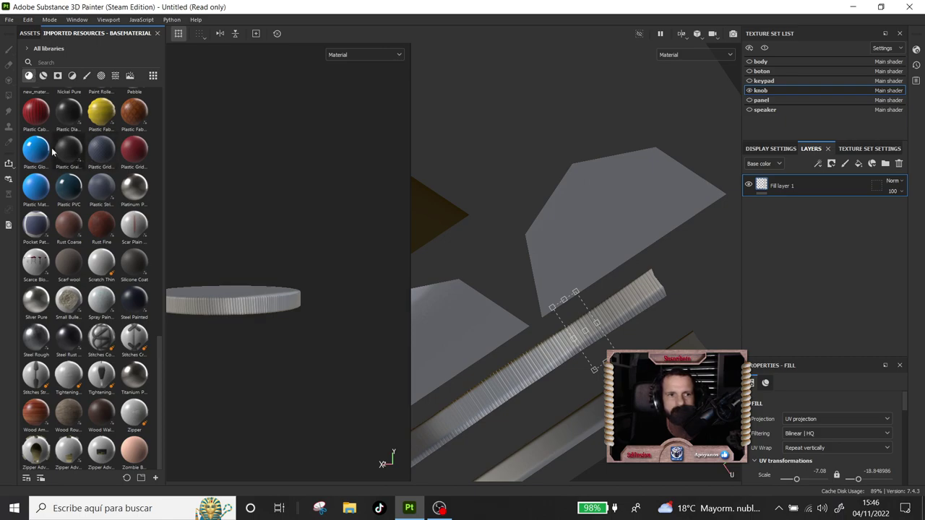
mouse_move(36, 149)
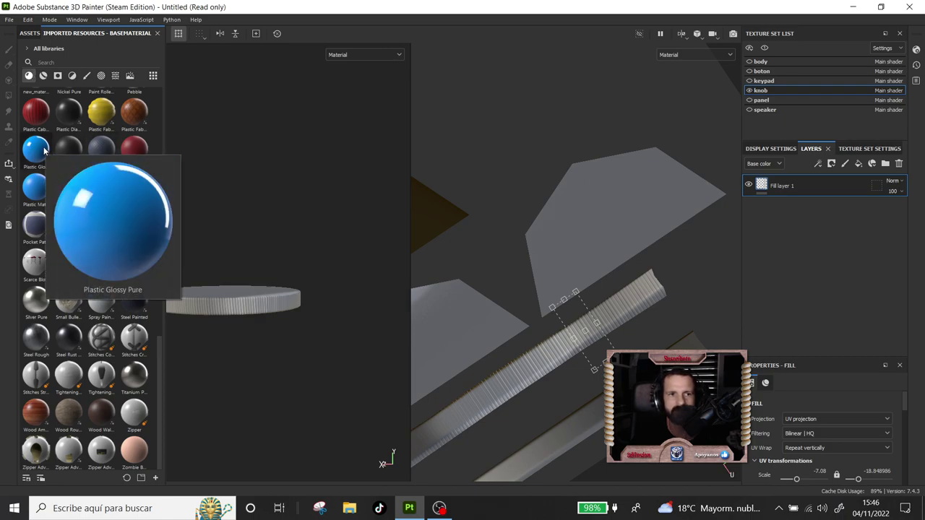
Apply Plastic Glossy Pure to the knob with a very dark blue-grey base colour.
left_click_drag(44, 149, 227, 299)
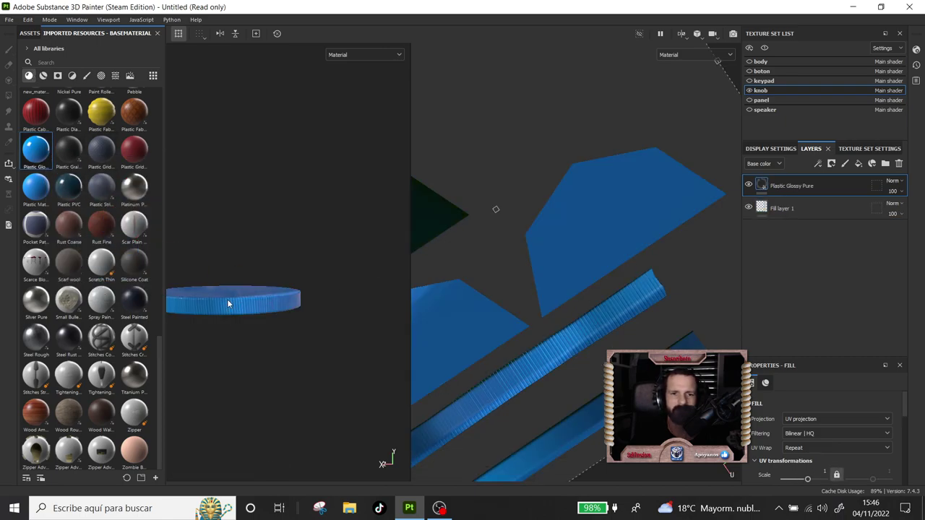
right_click(312, 210)
scroll(363, 358, "down", 3)
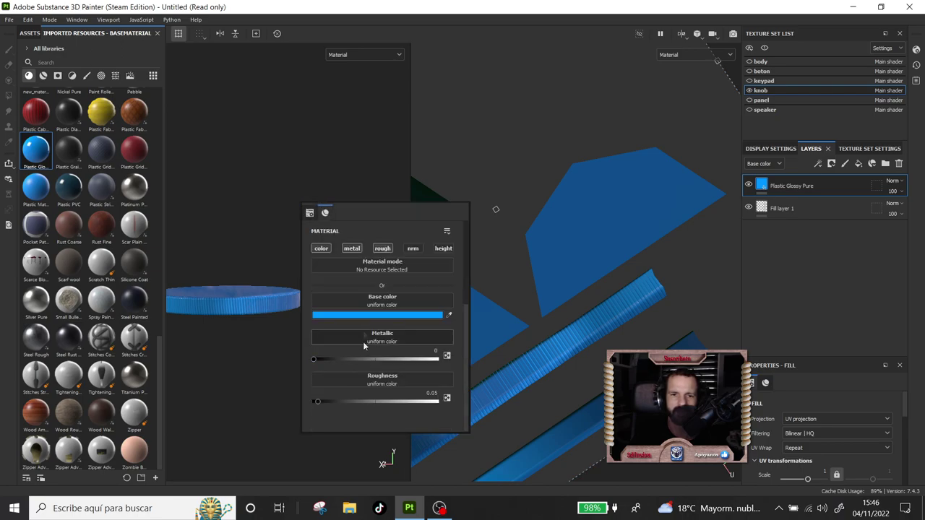
left_click(363, 317)
left_click(399, 318)
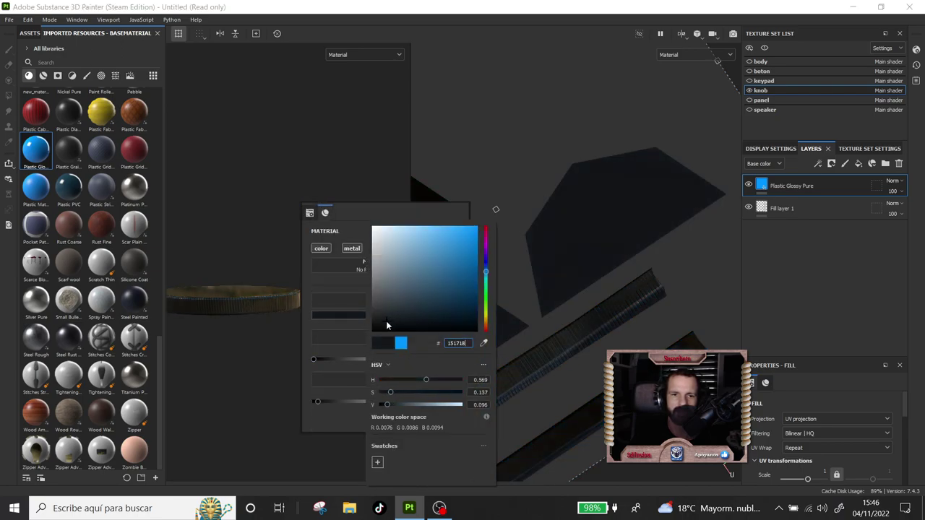
left_click(308, 212)
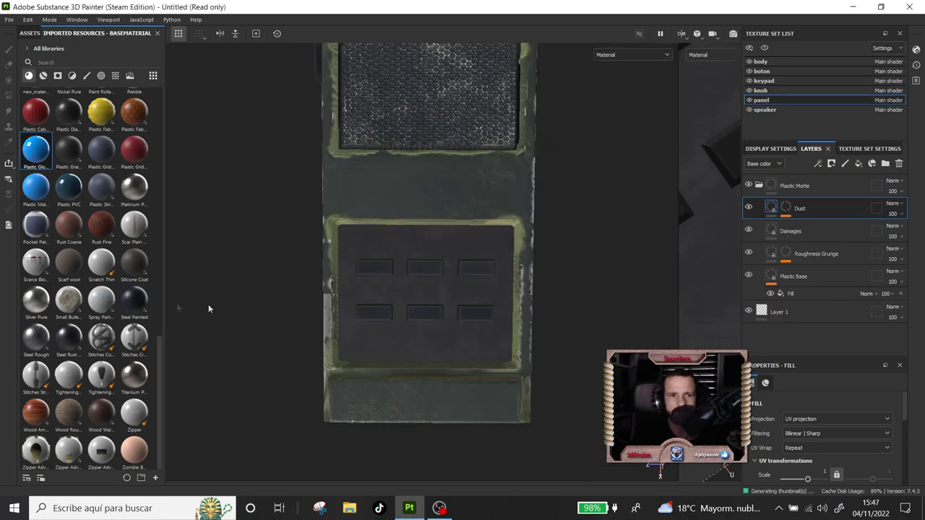
Switch the asset library from material categories to alphas and scroll to the CLEAR, PUSH, EXIT text stencils.
left_click(43, 76)
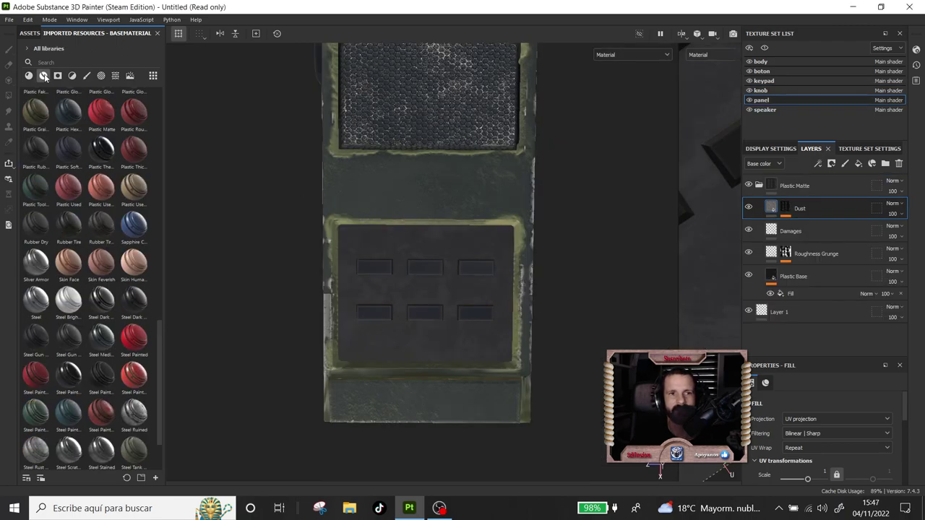
left_click(59, 78)
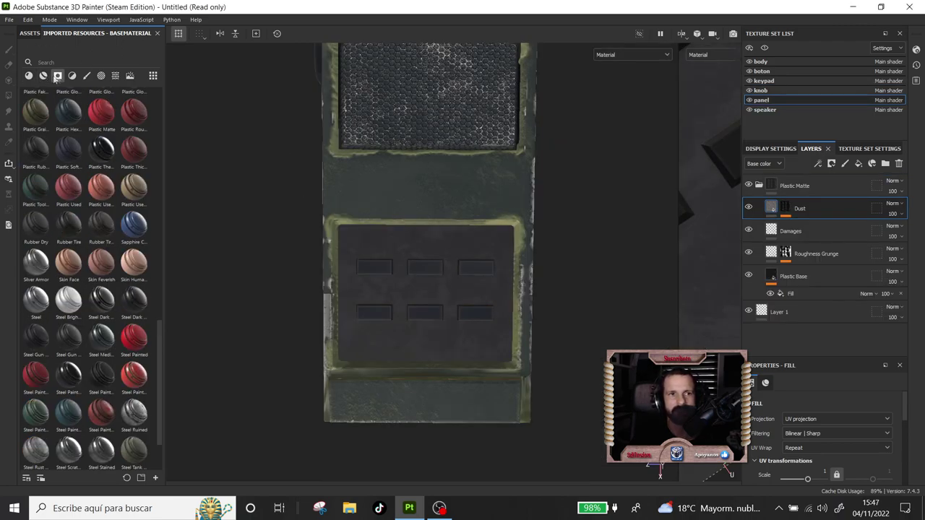
left_click(45, 76)
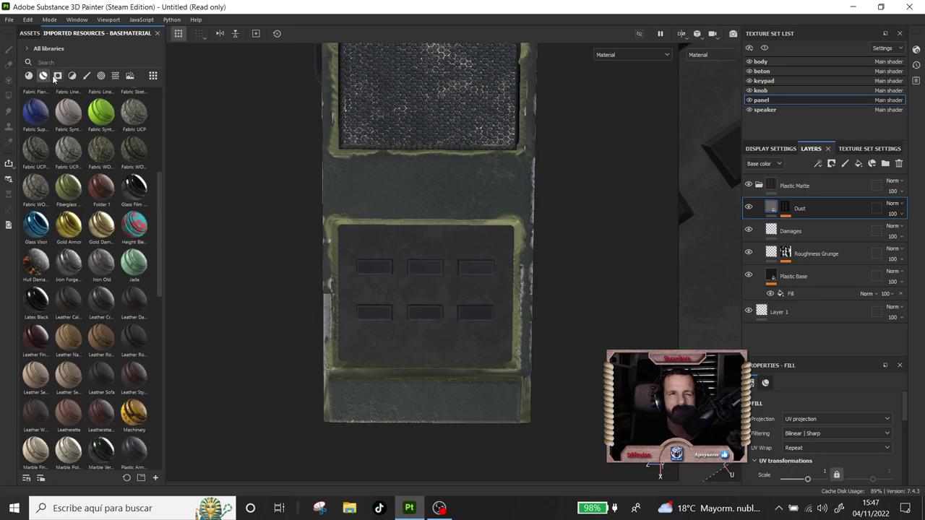
left_click(102, 76)
scroll(120, 279, "down", 5)
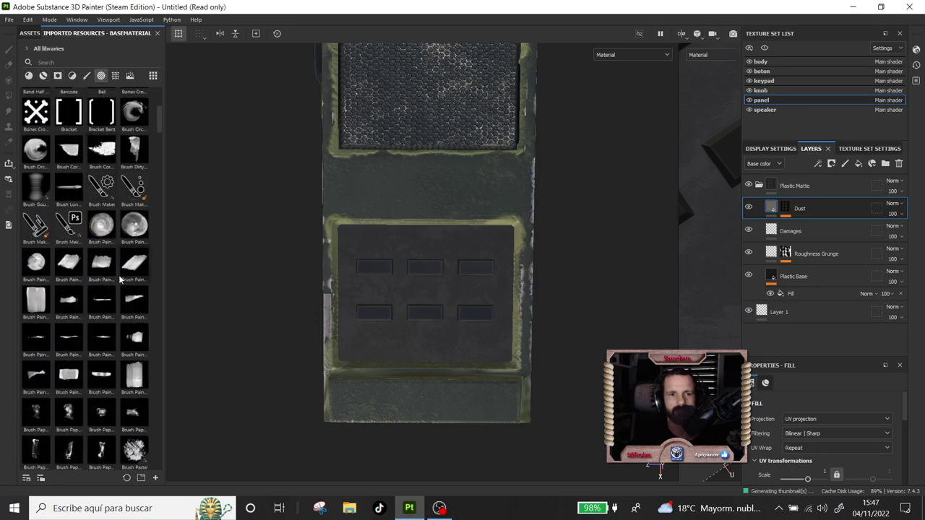
scroll(120, 279, "down", 5)
scroll(120, 279, "down", 5)
scroll(120, 279, "down", 5)
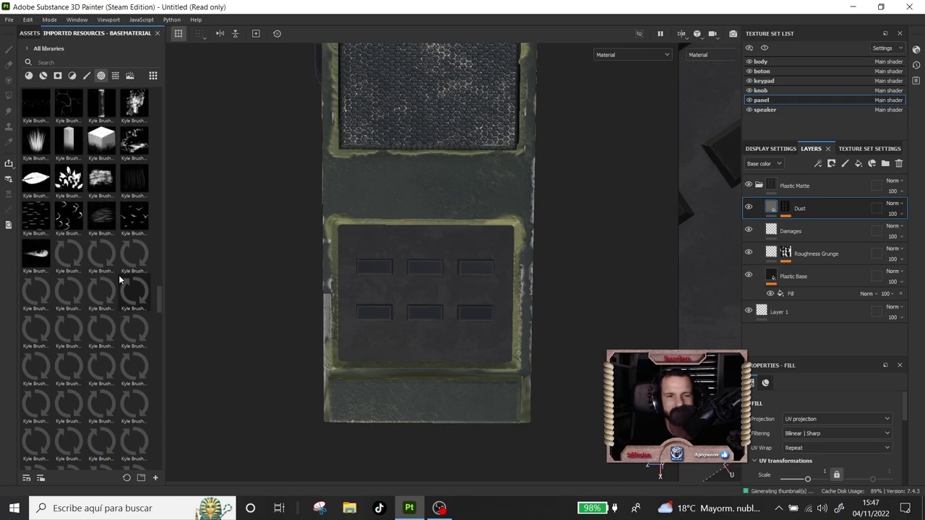
scroll(120, 279, "down", 3)
scroll(120, 280, "down", 3)
scroll(120, 280, "down", 3)
scroll(120, 280, "down", 5)
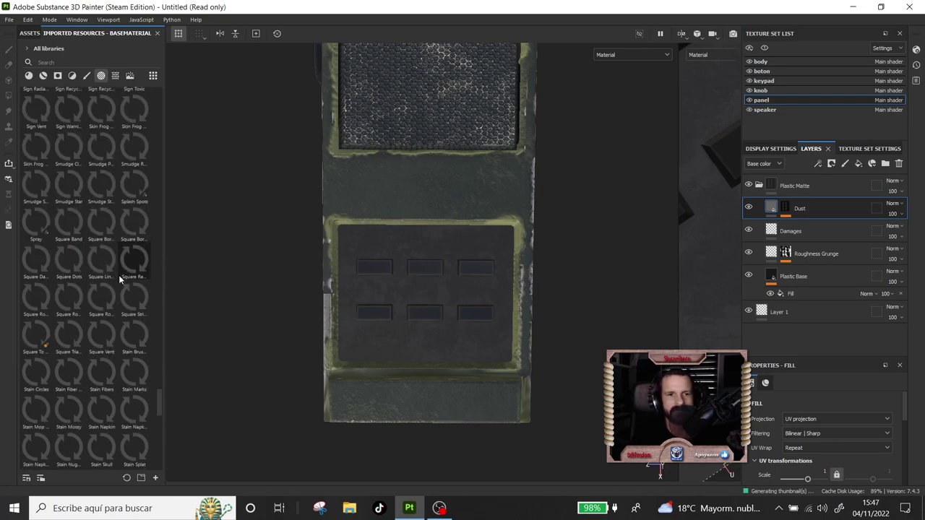
scroll(120, 280, "down", 5)
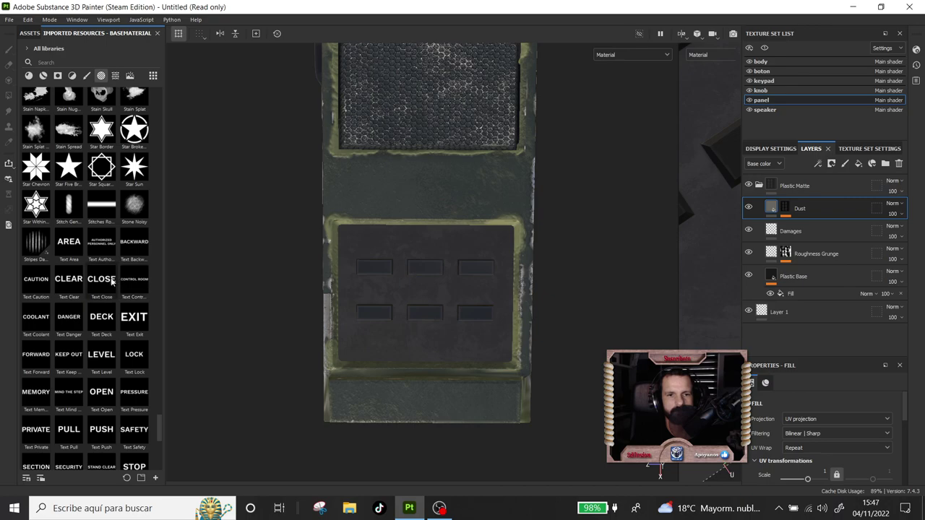
Drop the Text Clear stencil onto the button panel as a mask.
left_click_drag(71, 283, 362, 242)
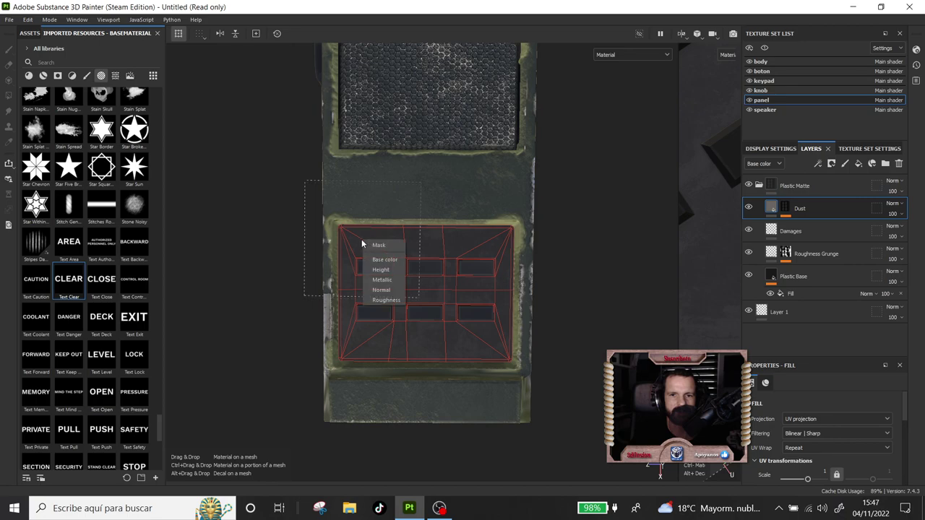
left_click_drag(362, 239, 366, 245)
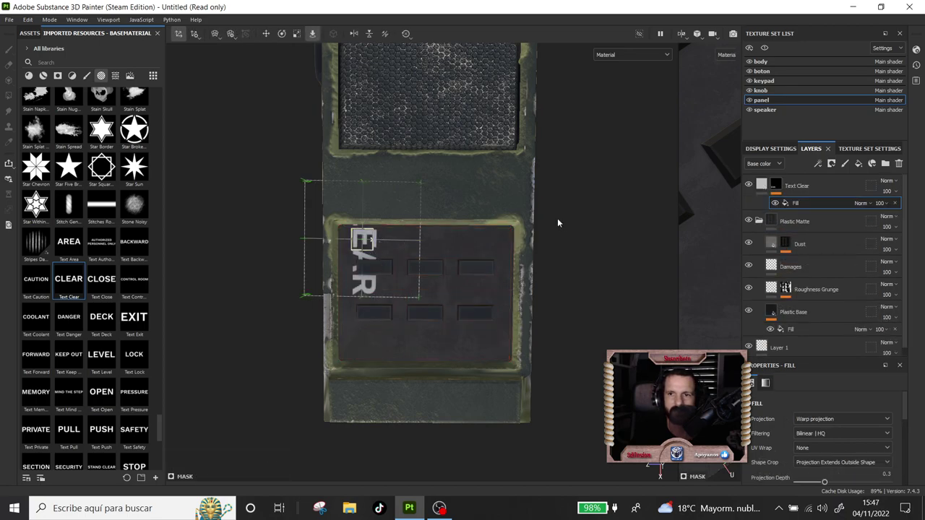
key("F1")
Rotate the CLEAR text 90 degrees, shrink it to about 3.8, and move it above a keypad button.
right_click(478, 261)
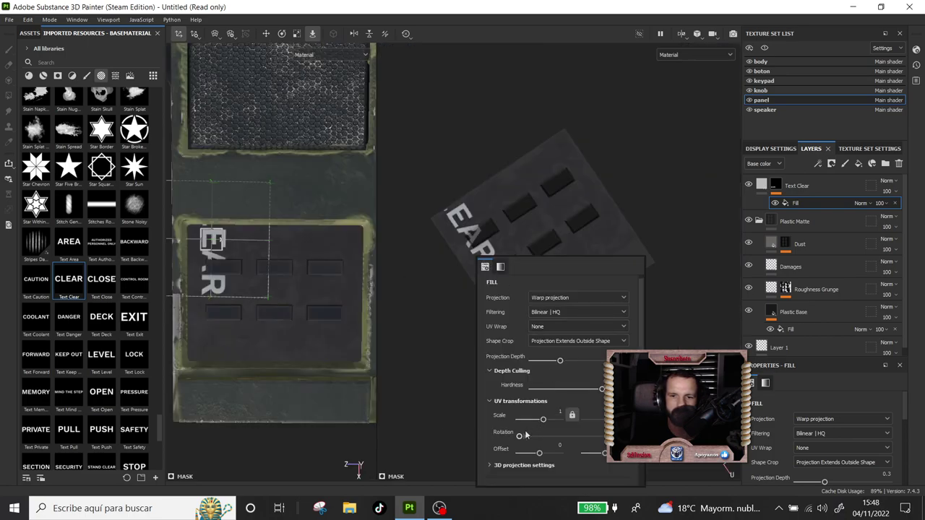
left_click_drag(521, 437, 545, 436)
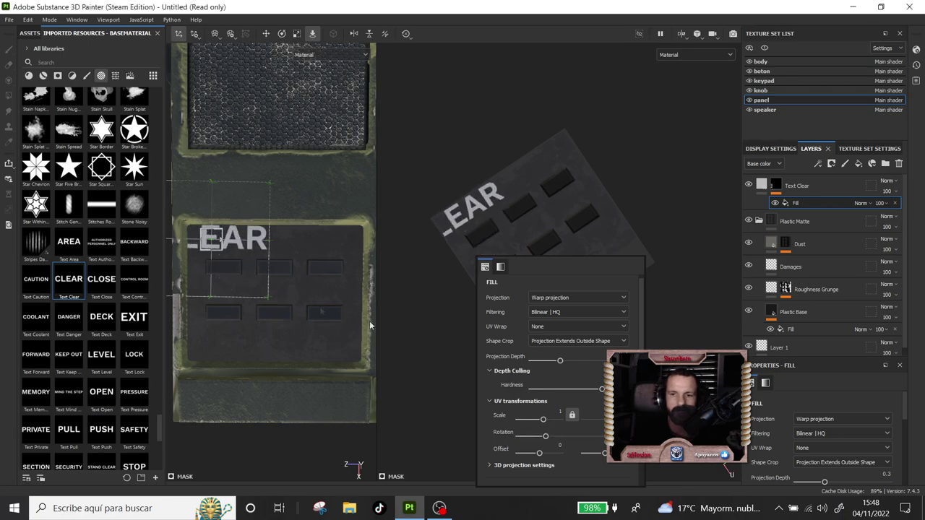
scroll(538, 419, "down", 1)
scroll(535, 383, "down", 1)
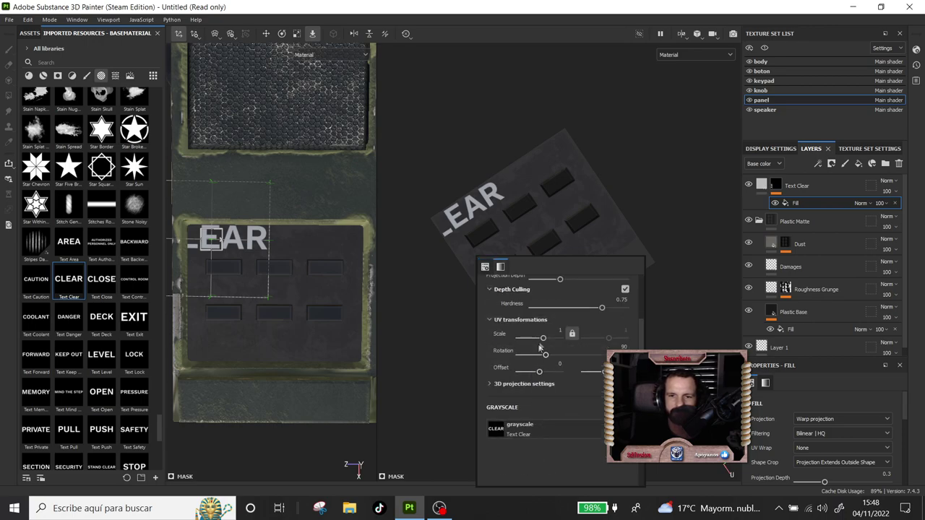
left_click_drag(541, 340, 546, 339)
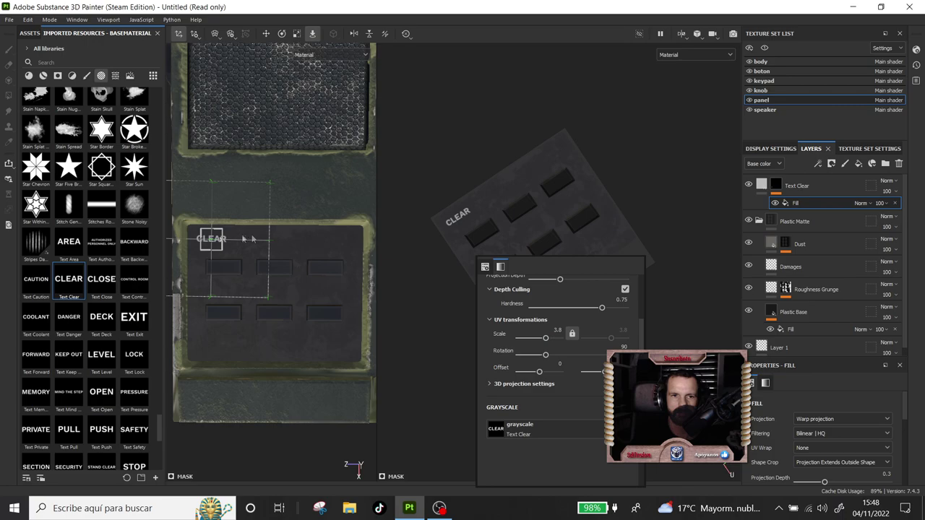
left_click_drag(215, 239, 226, 255)
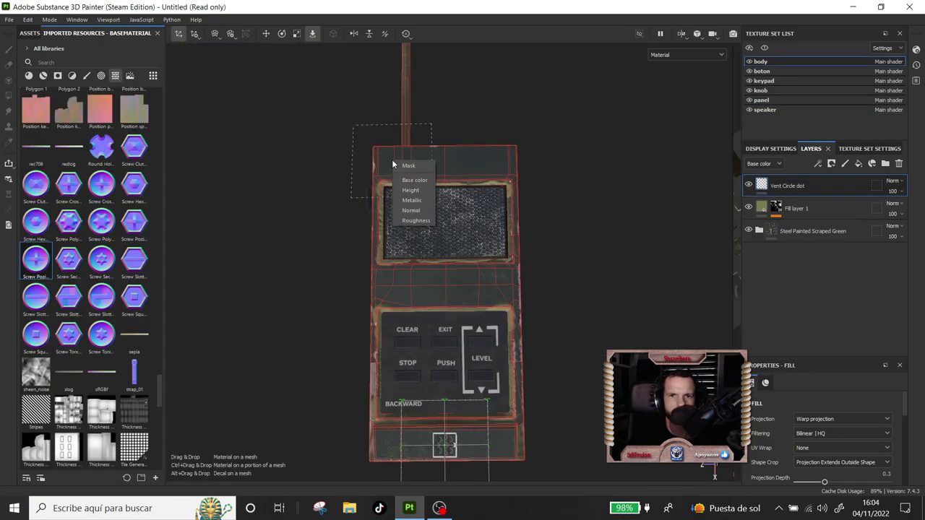
Add the Screw Pozidrive Round as a normal-only decal near the body's top-left corner.
left_click(414, 208)
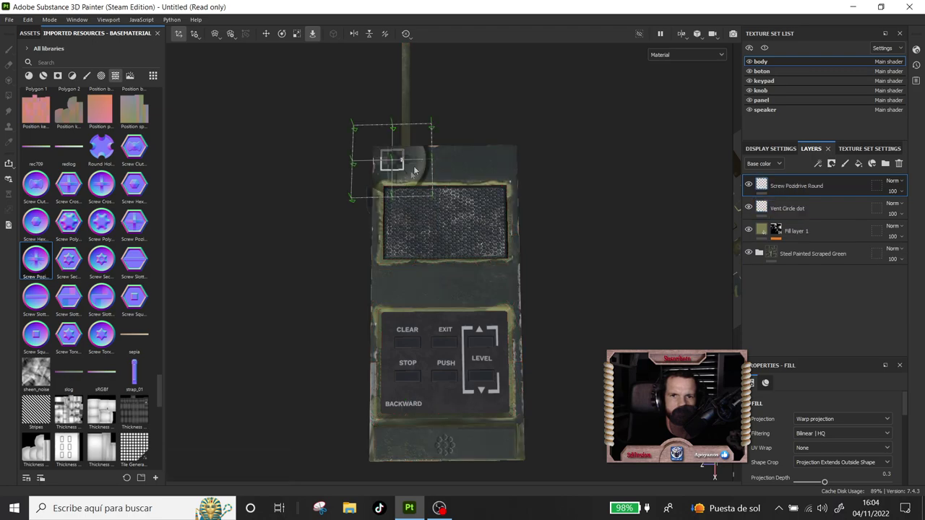
right_click(410, 173)
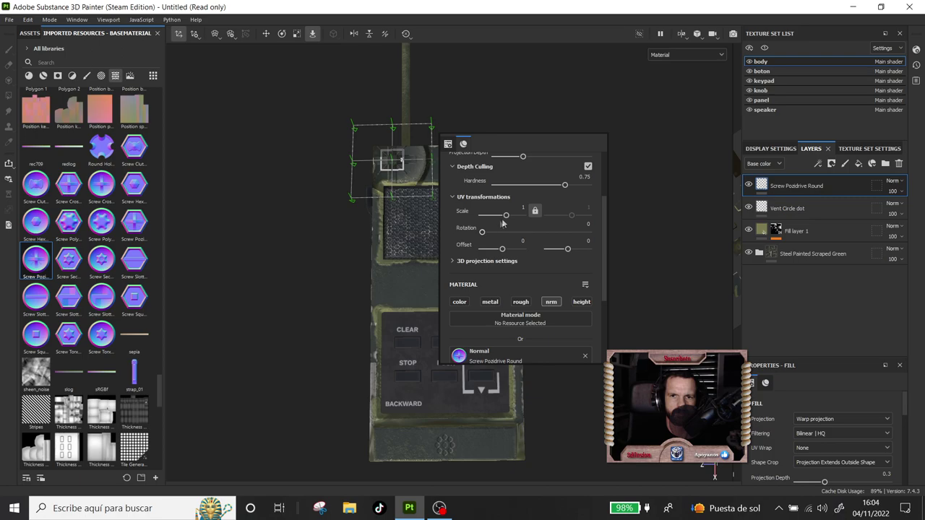
left_click_drag(506, 216, 508, 215)
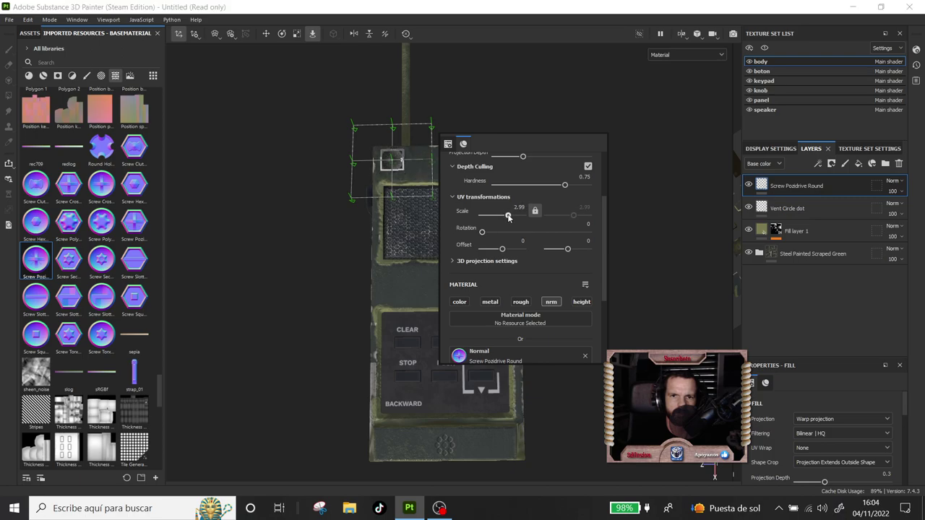
scroll(467, 145, "up", 2)
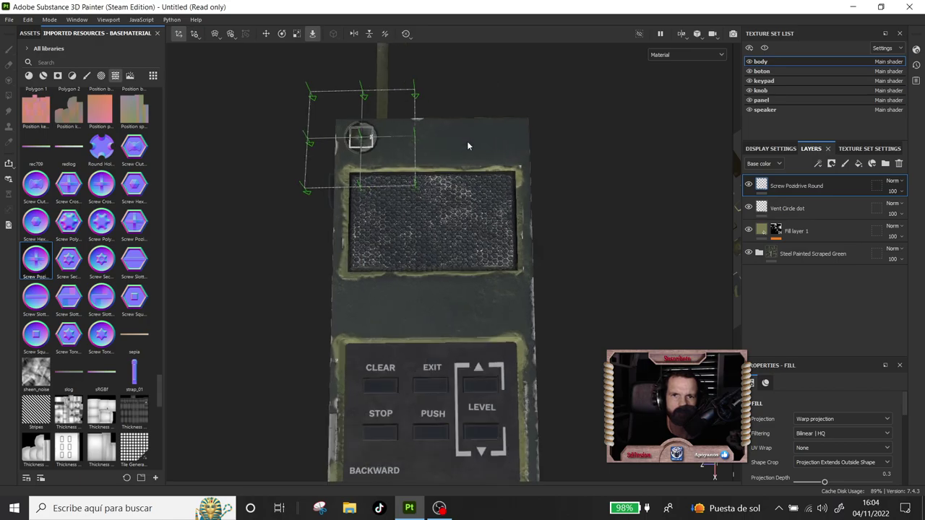
scroll(467, 145, "up", 2)
mouse_move(467, 145)
middle_mouse_down("alt")
mouse_move(519, 238)
mouse_move(568, 266)
middle_mouse_up("alt")
scroll(519, 237, "up", 2)
scroll(513, 230, "up", 1)
scroll(557, 260, "up", 2)
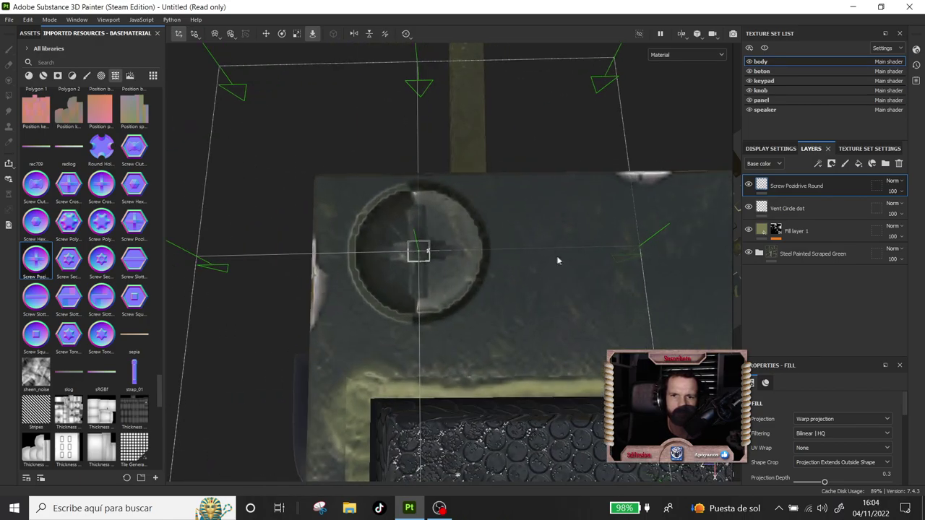
Set the screw decal's UV scale to 1.5.
right_click(514, 253)
left_click(543, 317)
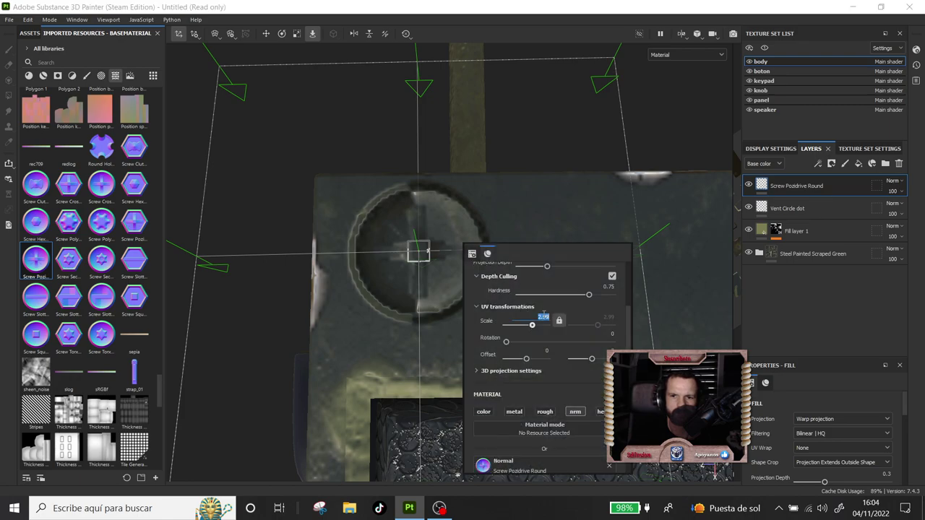
type("2")
key("Return")
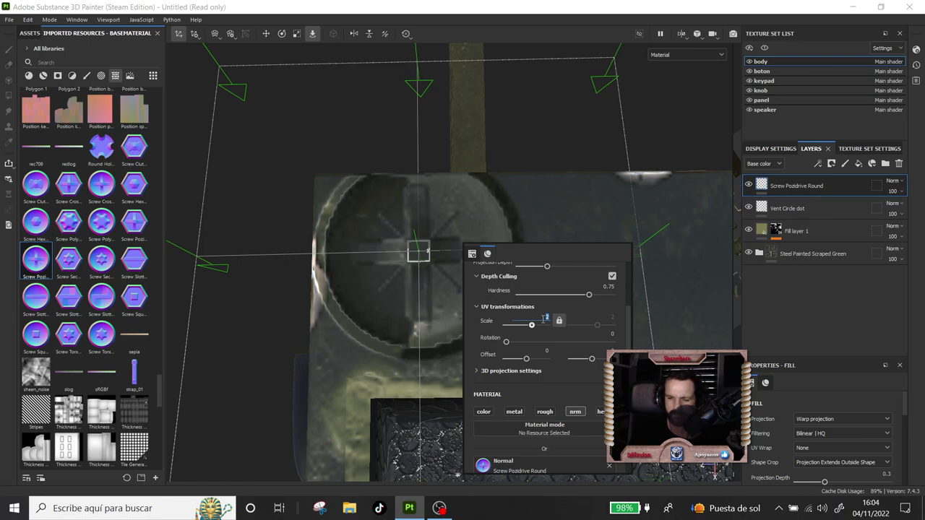
type("1")
key("Return")
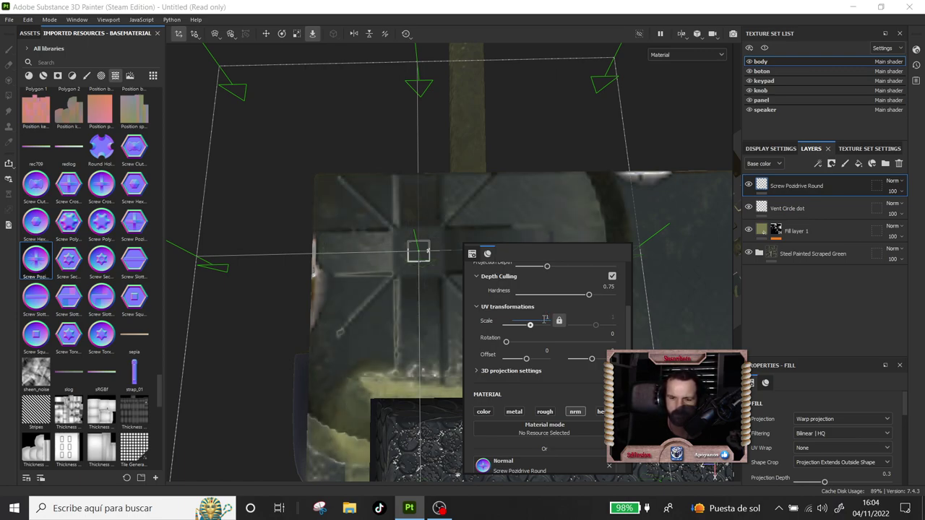
type(".5")
key("Return")
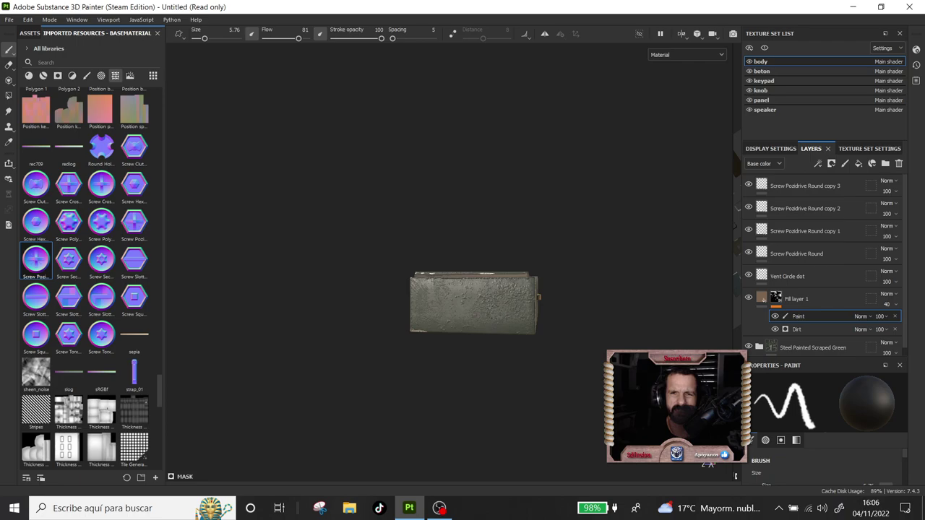
Enlarge the detail texture sheet to about 5.83, shift it upward, and raise tri-planar scale to 13.82.
left_click_drag(571, 343, 515, 286, "alt")
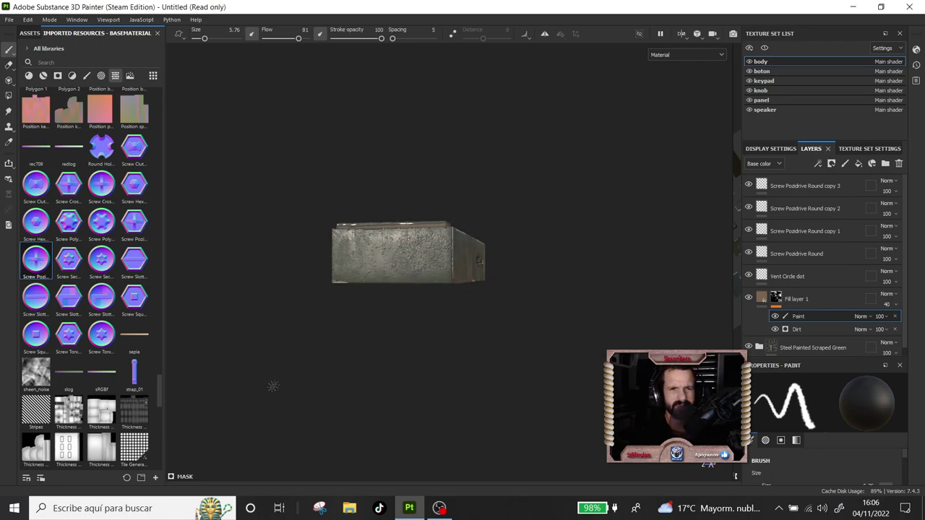
scroll(80, 326, "down", 5)
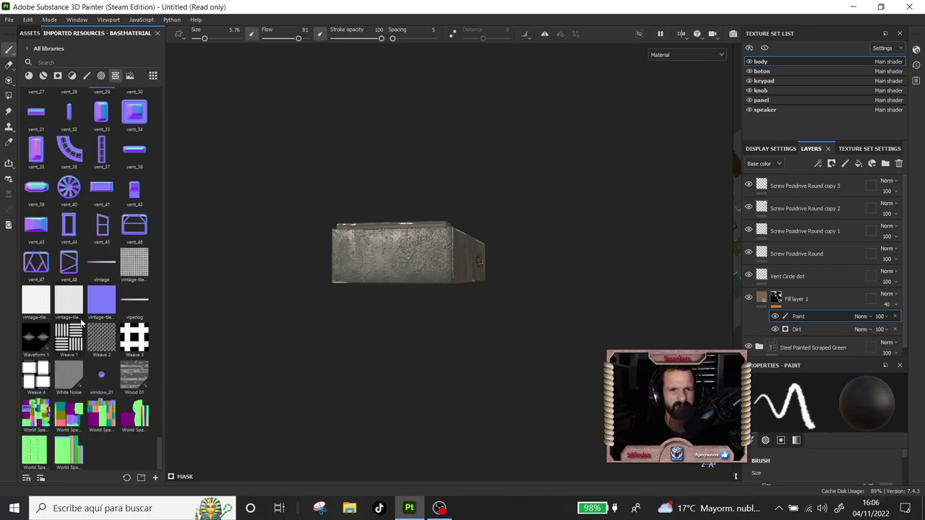
scroll(81, 323, "up", 5)
scroll(81, 323, "up", 5)
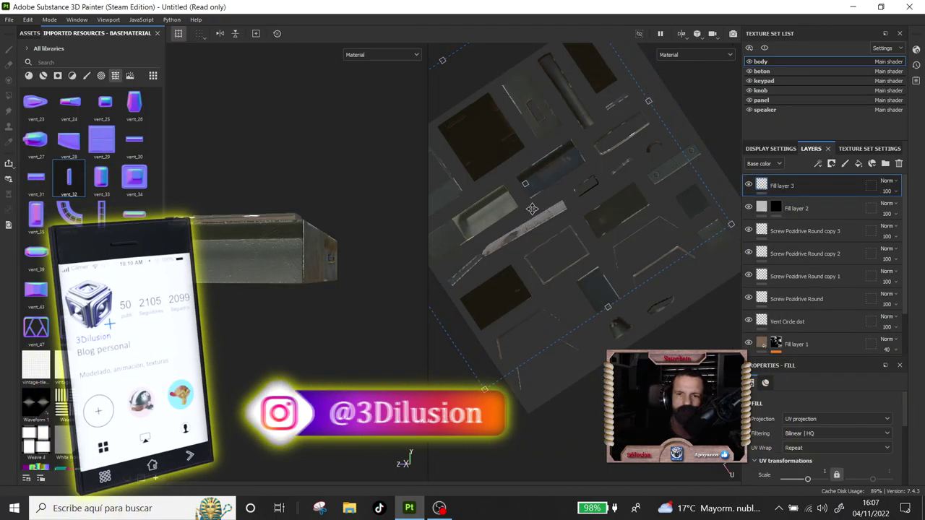
mouse_move(531, 209)
left_mouse_down("alt")
mouse_move(582, 212)
mouse_move(667, 330)
left_mouse_up("alt")
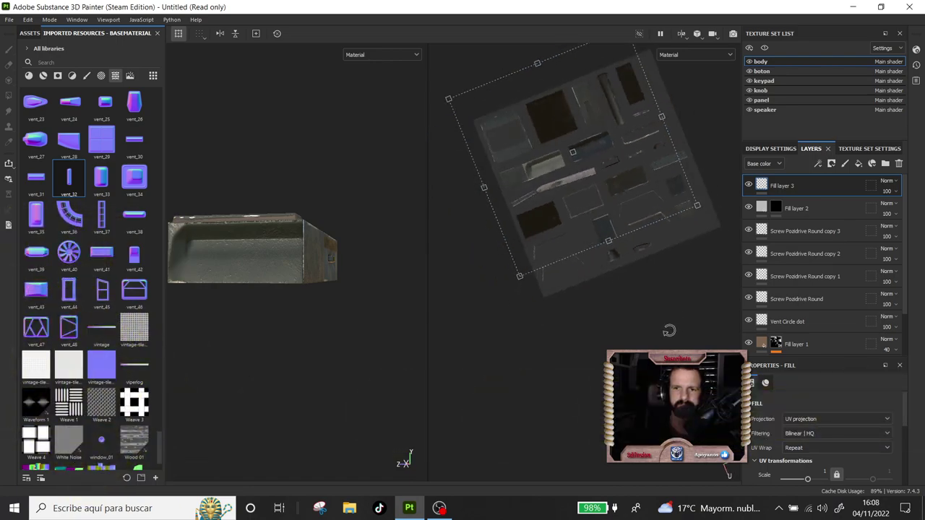
key("f")
left_click_drag(576, 56, 586, 308)
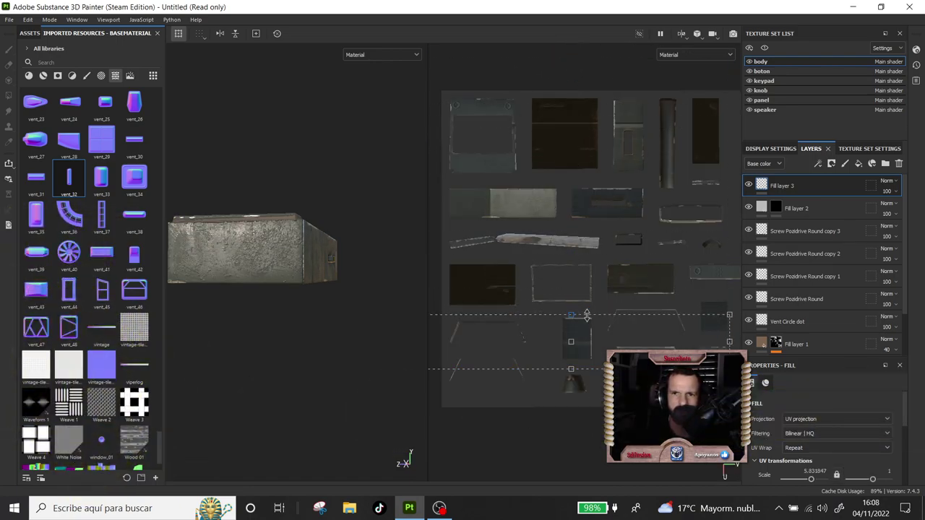
left_click_drag(583, 333, 581, 198)
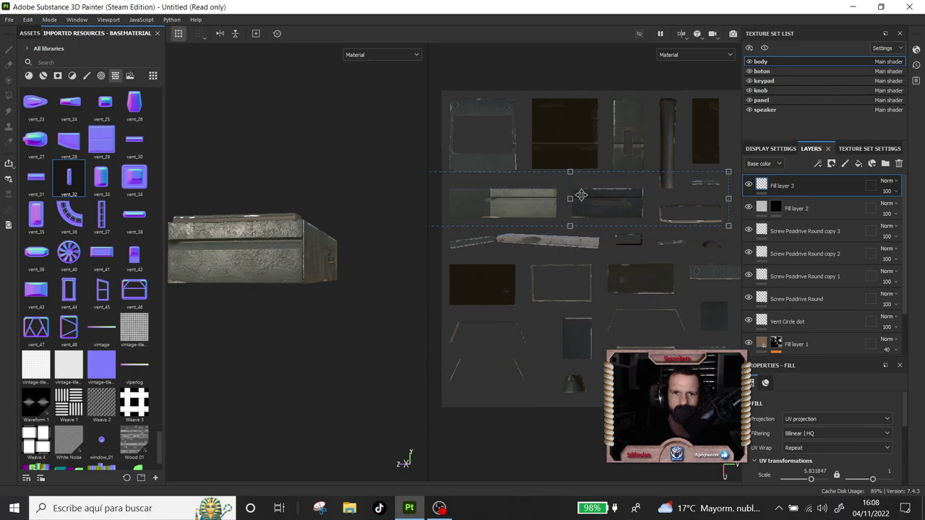
scroll(579, 215, "down", 1)
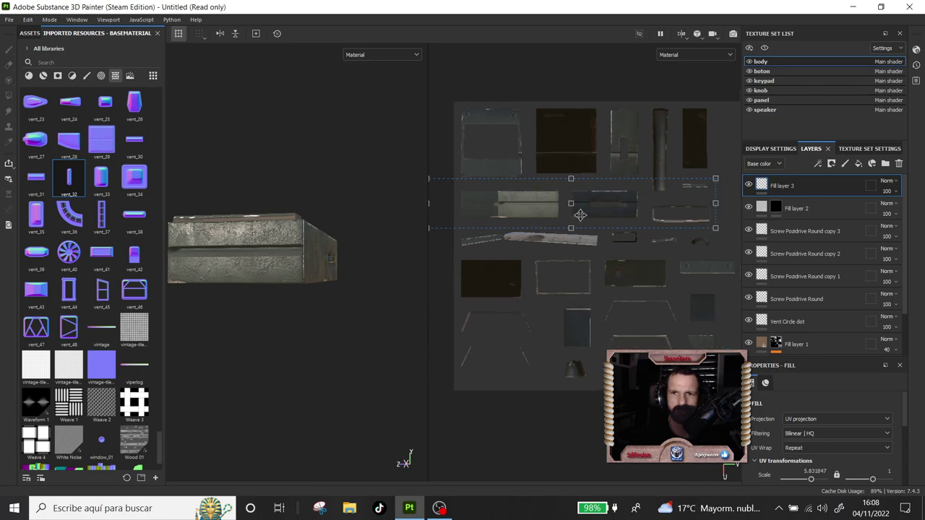
left_click_drag(537, 367, 542, 369)
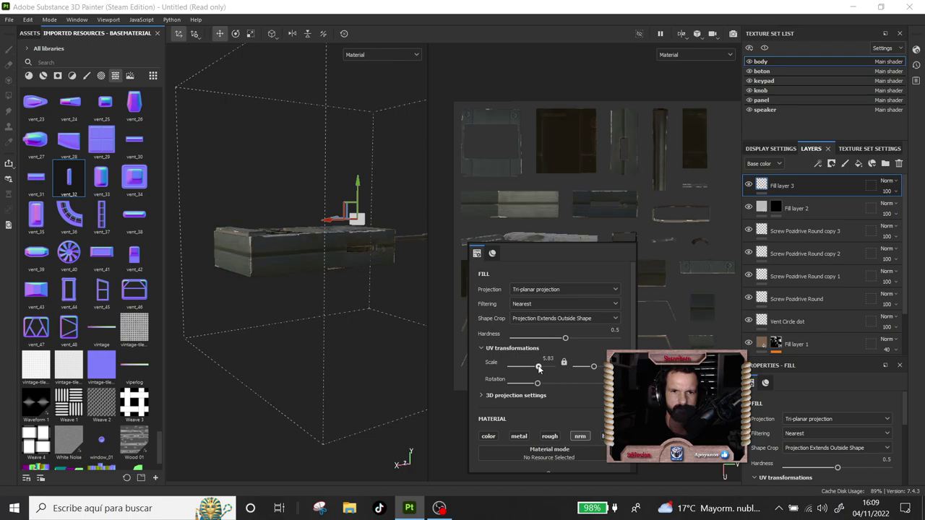
Zoom in and orbit the box to inspect the dense tri-planar detail tiling.
scroll(249, 283, "up", 2)
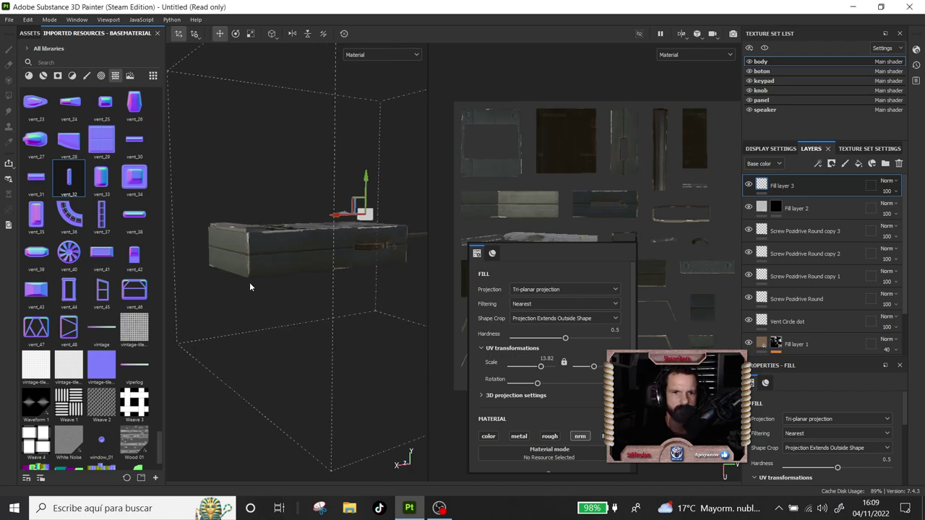
mouse_move(306, 273)
right_mouse_down("alt")
mouse_move(515, 267)
mouse_move(322, 317)
right_mouse_up("alt")
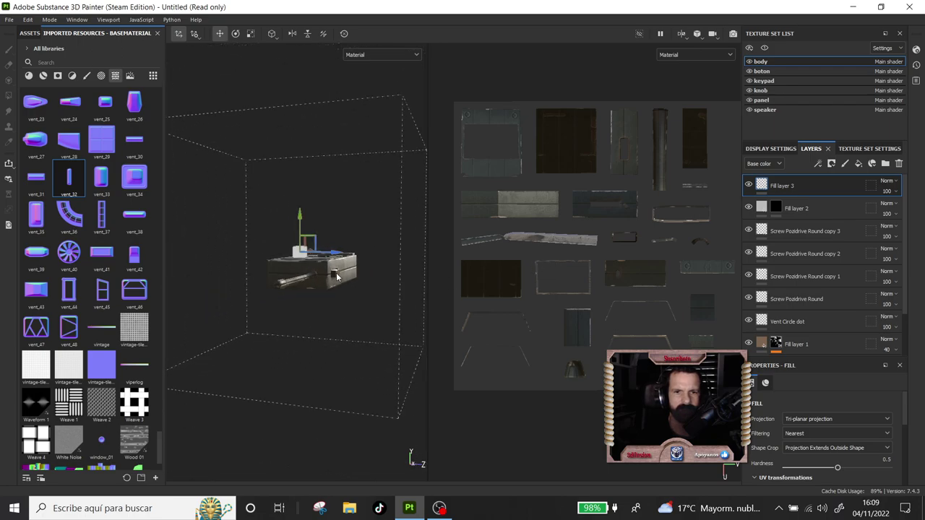
left_click_drag(321, 316, 319, 303, "alt")
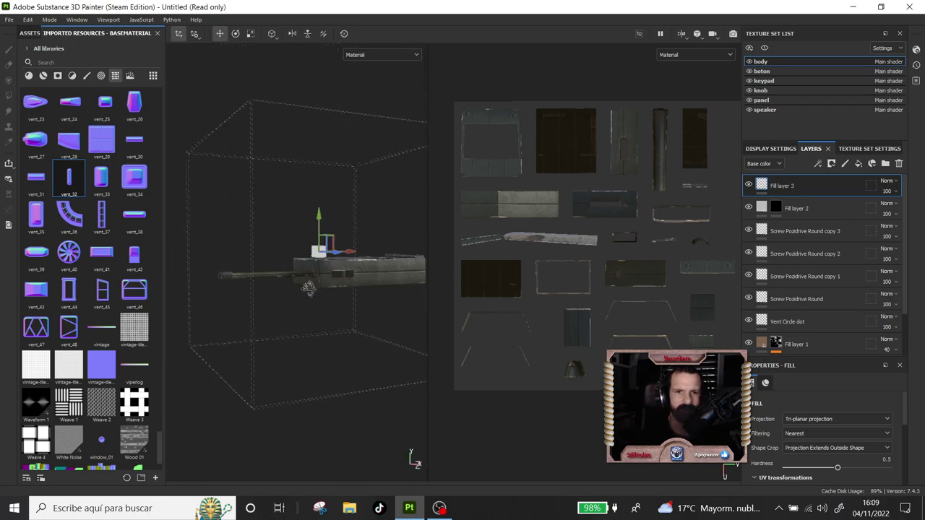